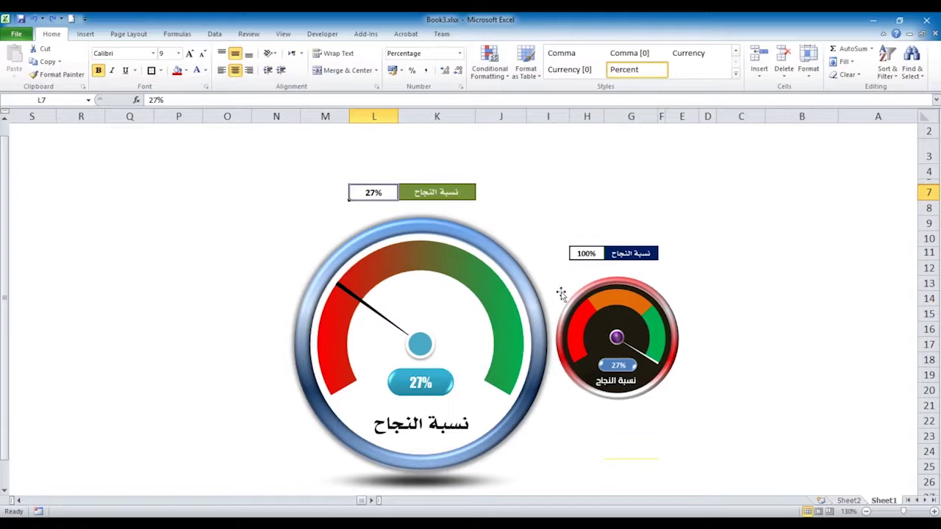
Try 50%, 0%, 20% and finally 75% in the small gauge's value cell H11.
click(585, 253)
mouse_move(632, 321)
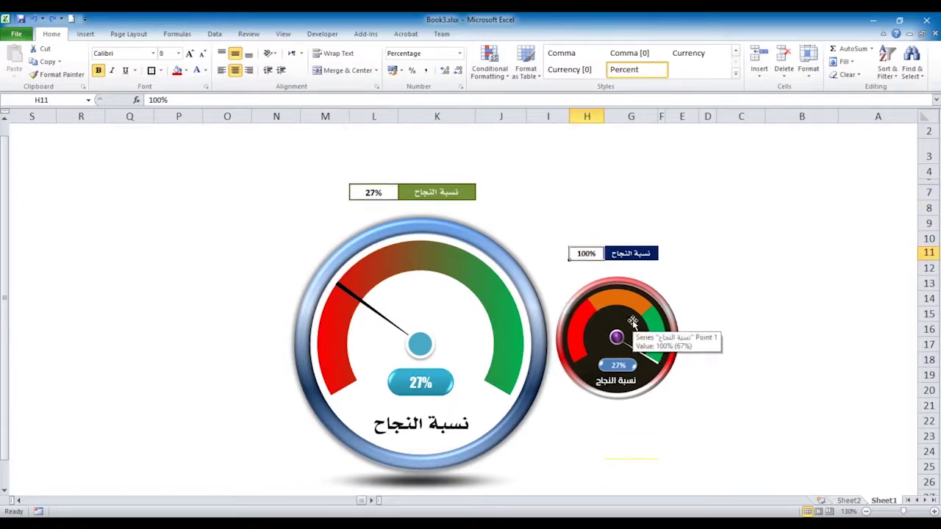
text(50)
key(Tab)
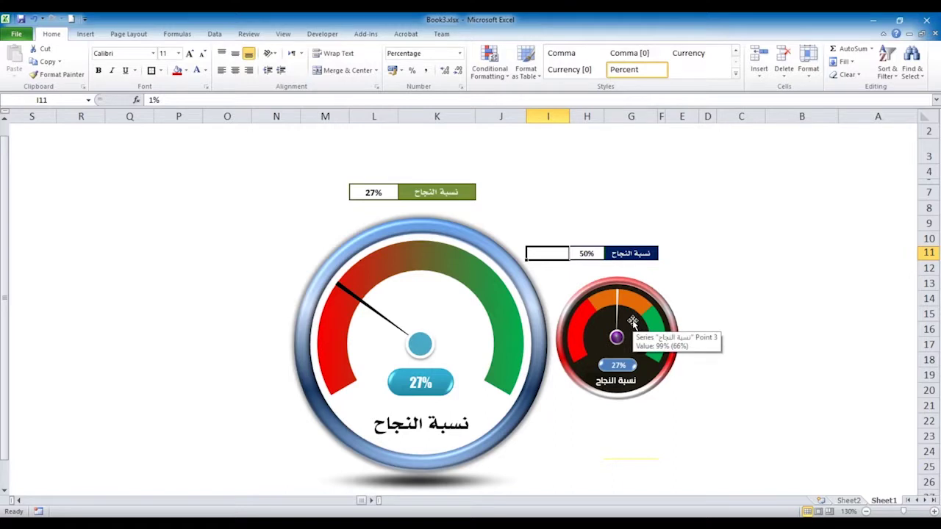
click(586, 254)
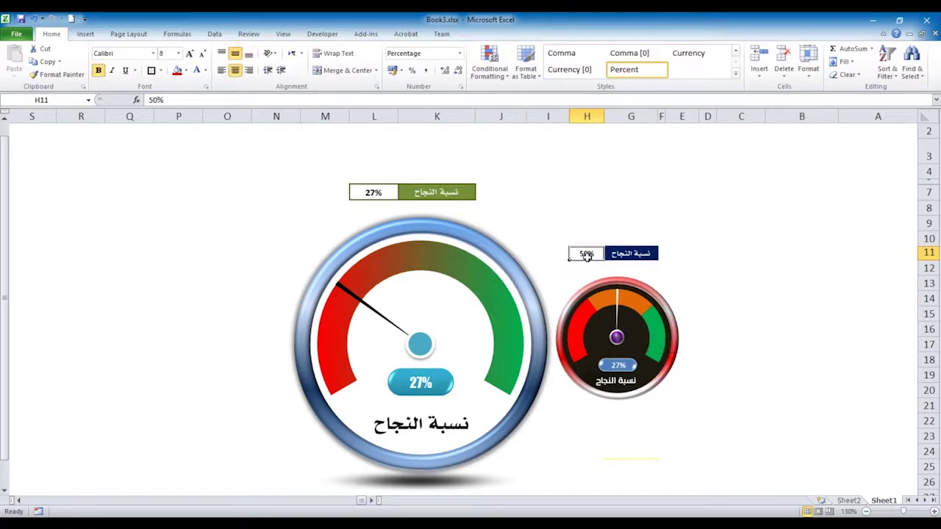
text(0)
key(Tab)
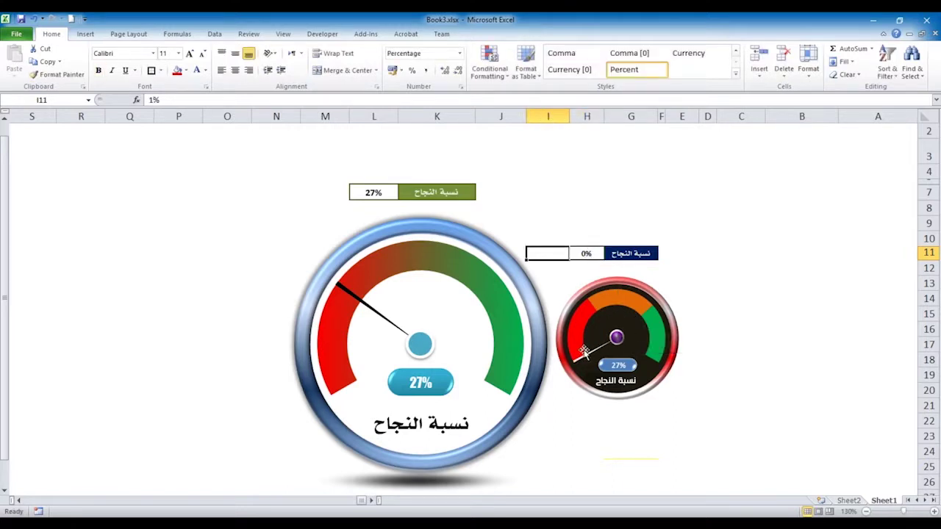
click(586, 254)
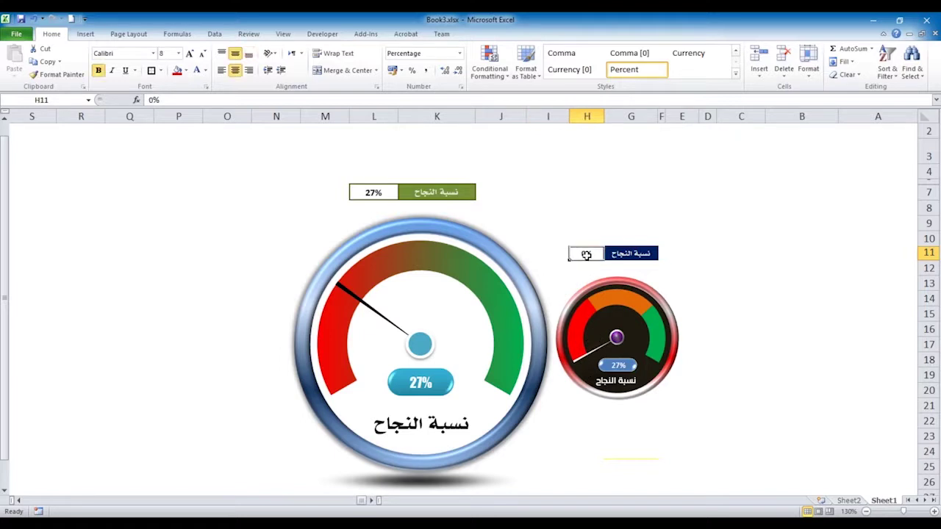
text(20)
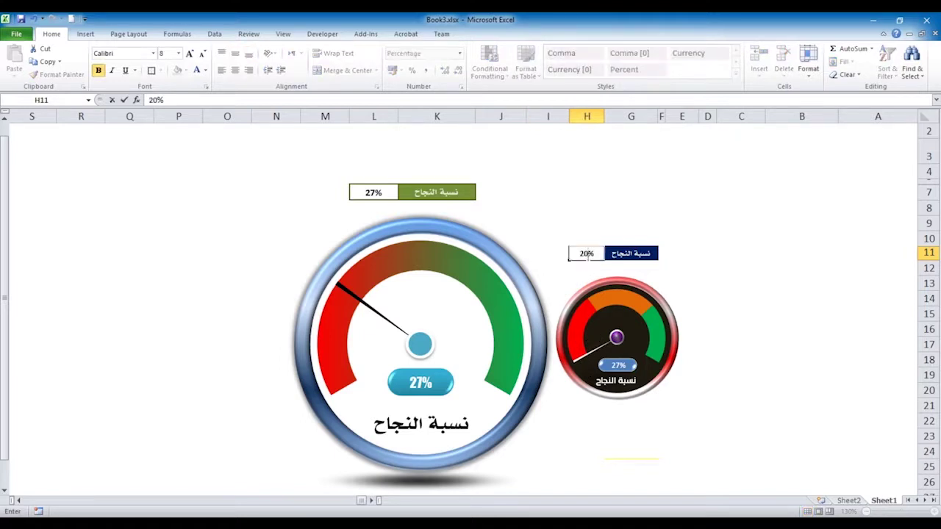
key(Tab)
click(588, 254)
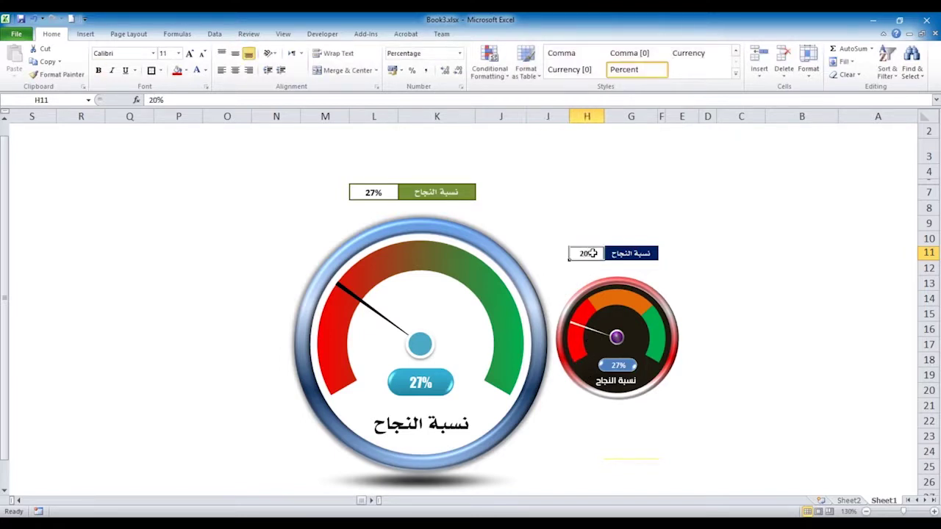
text(75)
key(Tab)
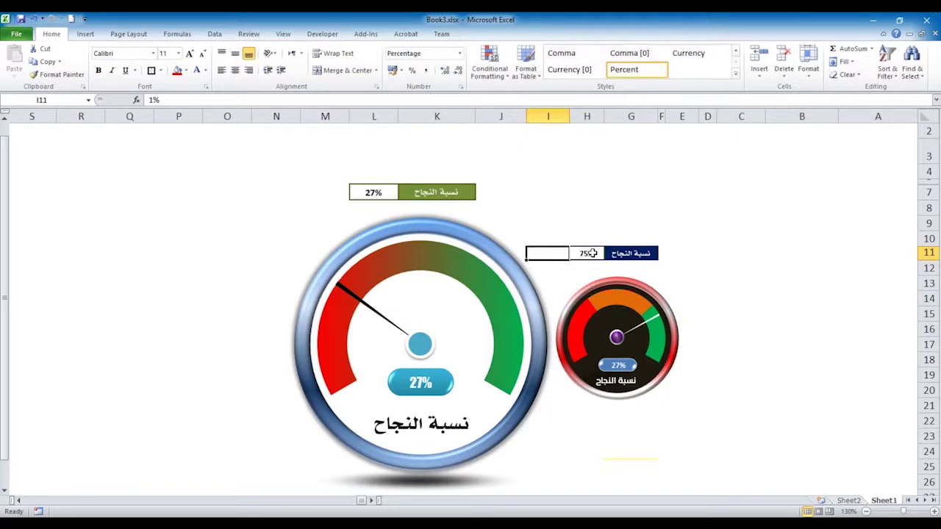
Step the large gauge's L7 value through 50%, 80%, 99% up to 100%.
click(364, 192)
text(50)
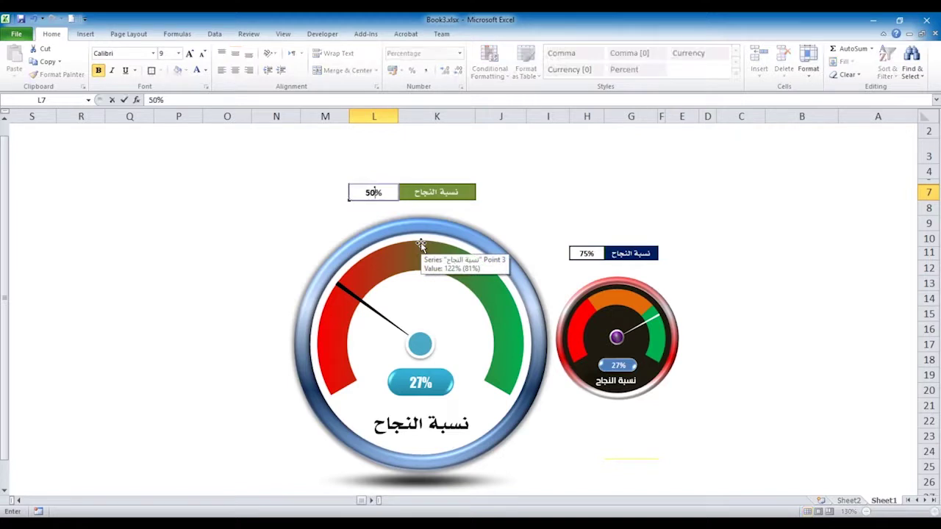
key(Tab)
click(392, 197)
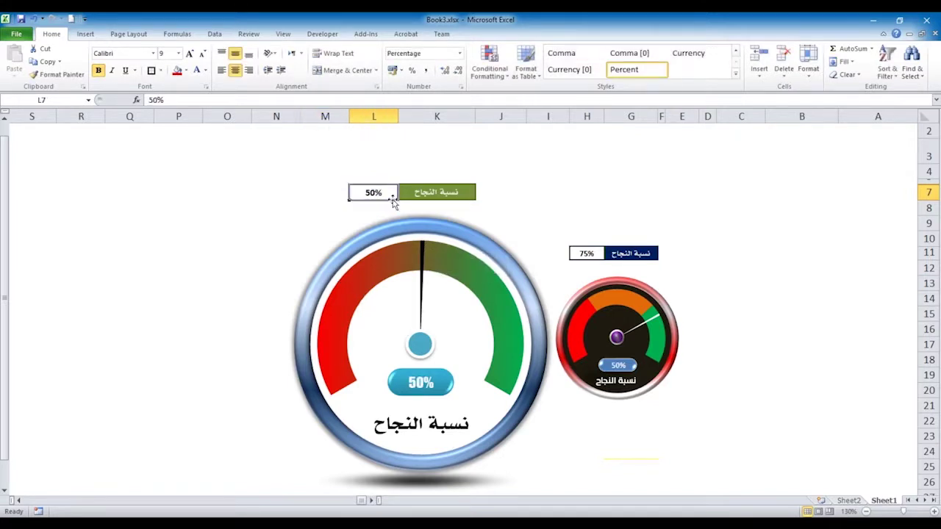
text(80)
key(Tab)
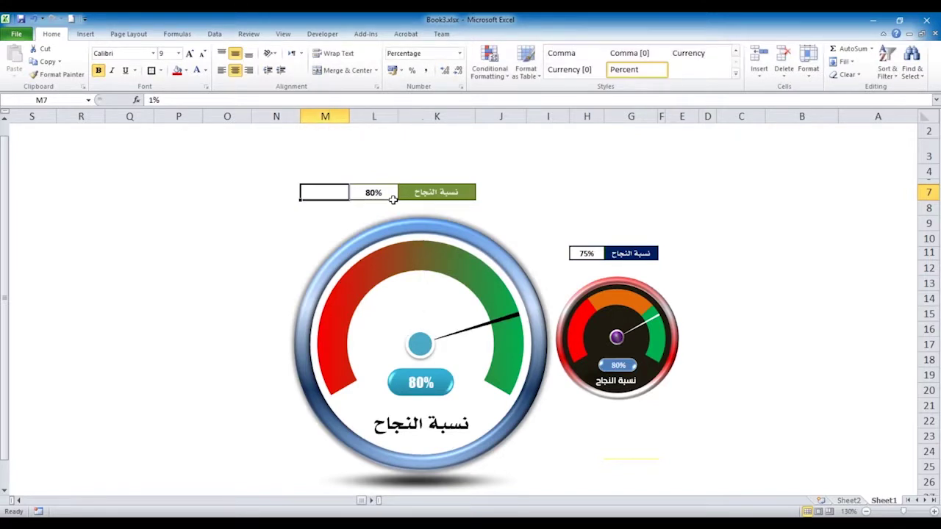
click(387, 194)
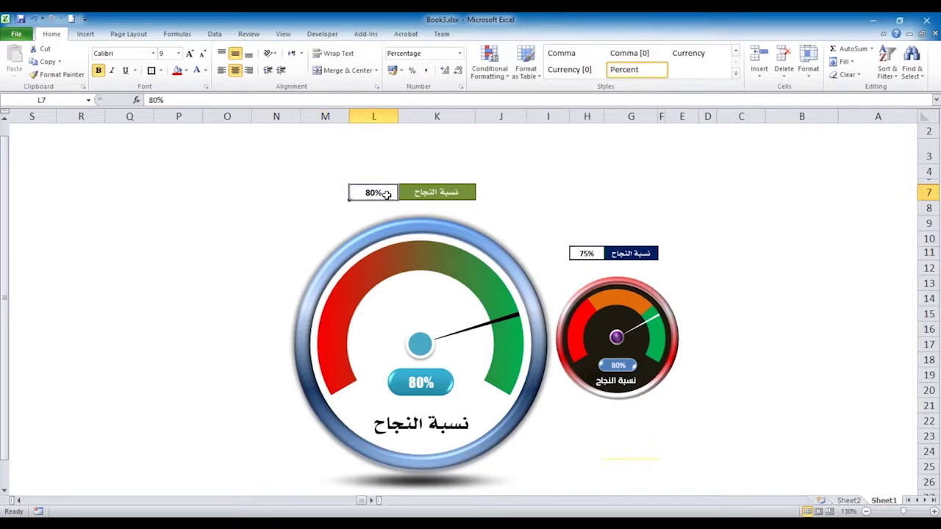
text(99)
key(Tab)
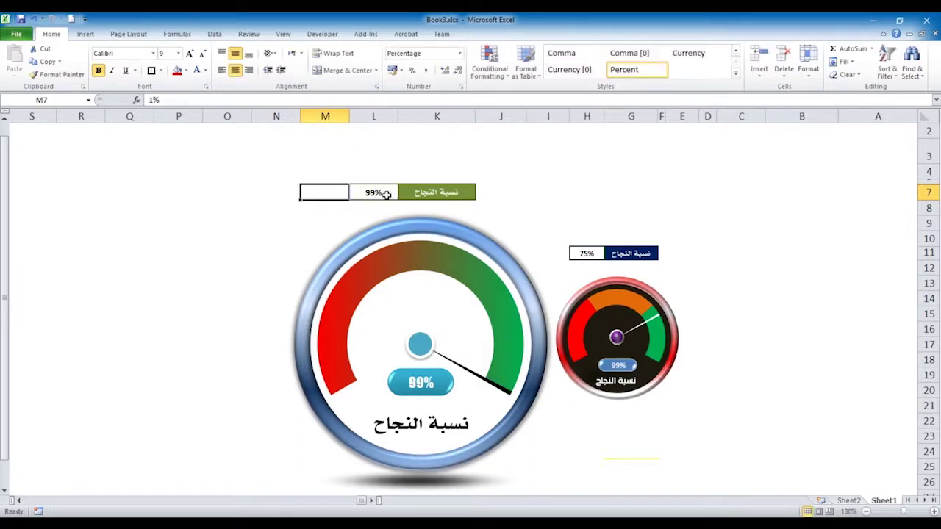
click(389, 193)
text(100)
key(ctrl+Return)
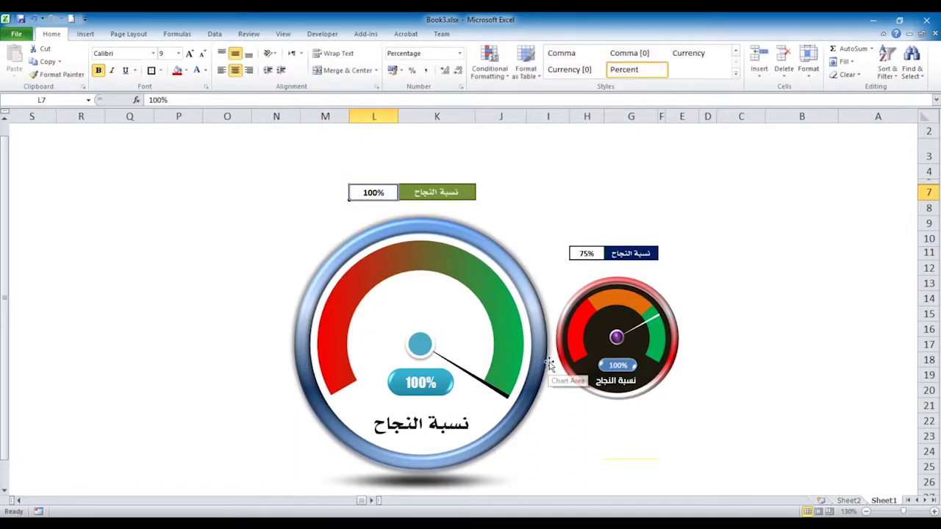
click(848, 502)
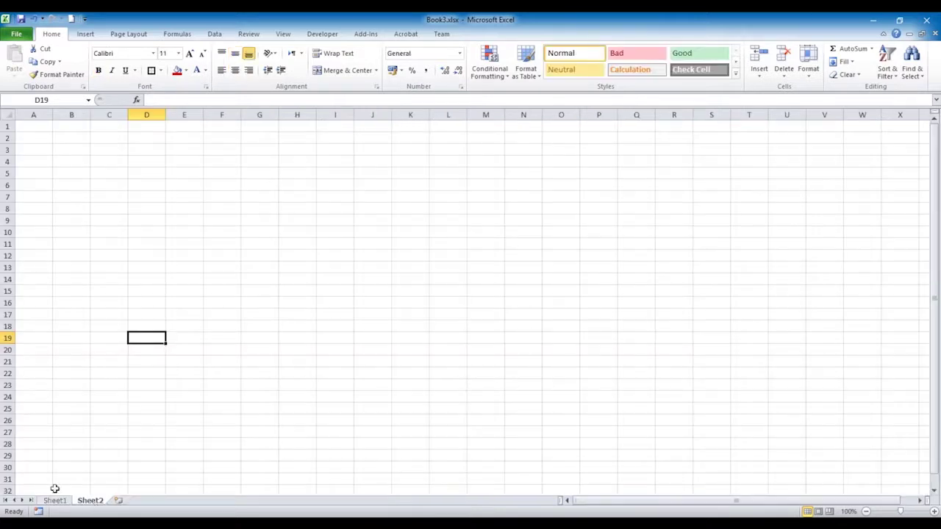
Switch Sheet2 to right-to-left and format cells B3:B21 as Percentage.
click(128, 34)
click(392, 66)
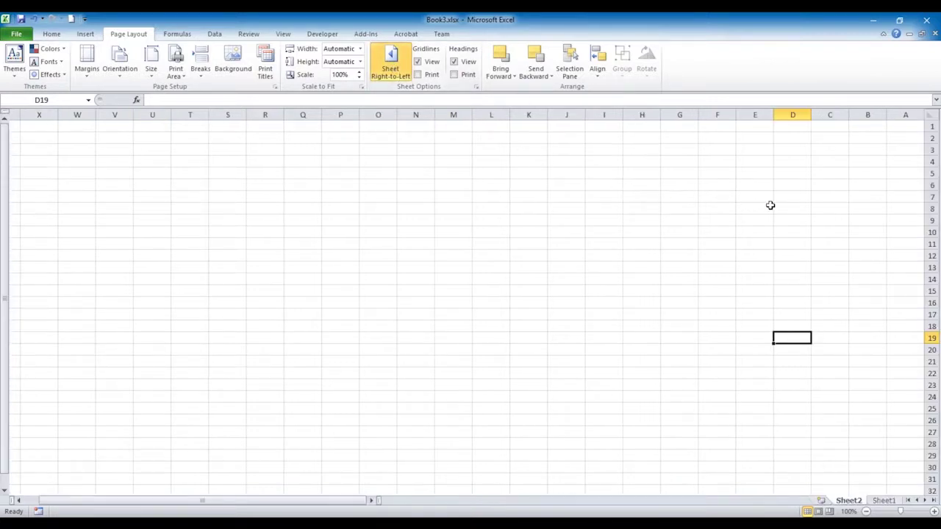
click(870, 151)
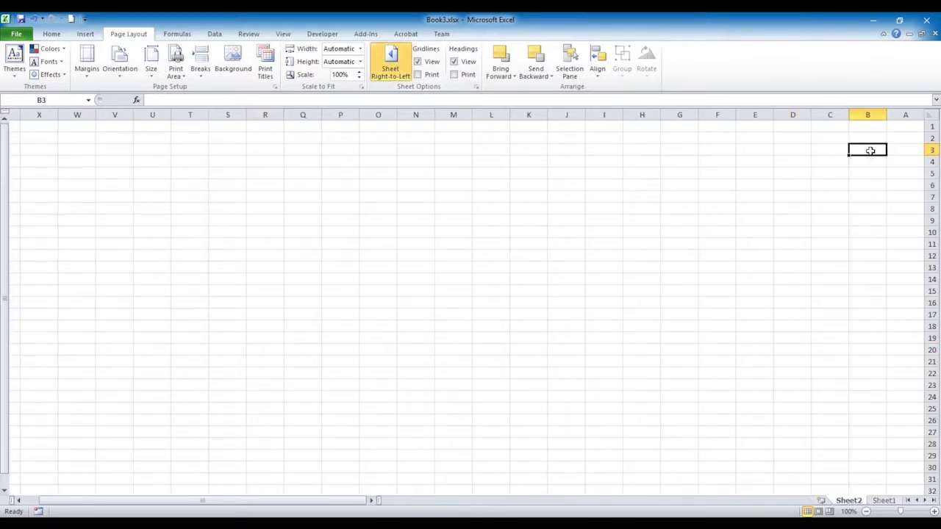
drag(870, 151, 875, 362)
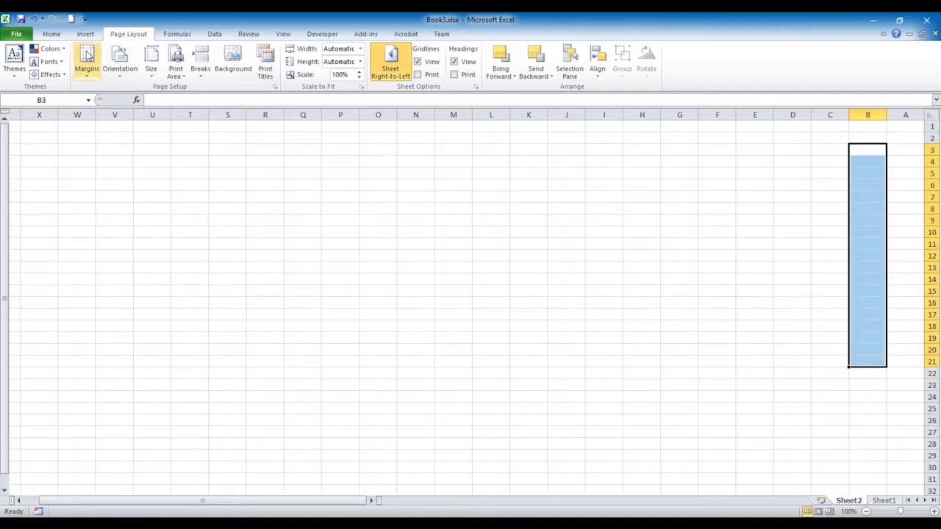
click(52, 34)
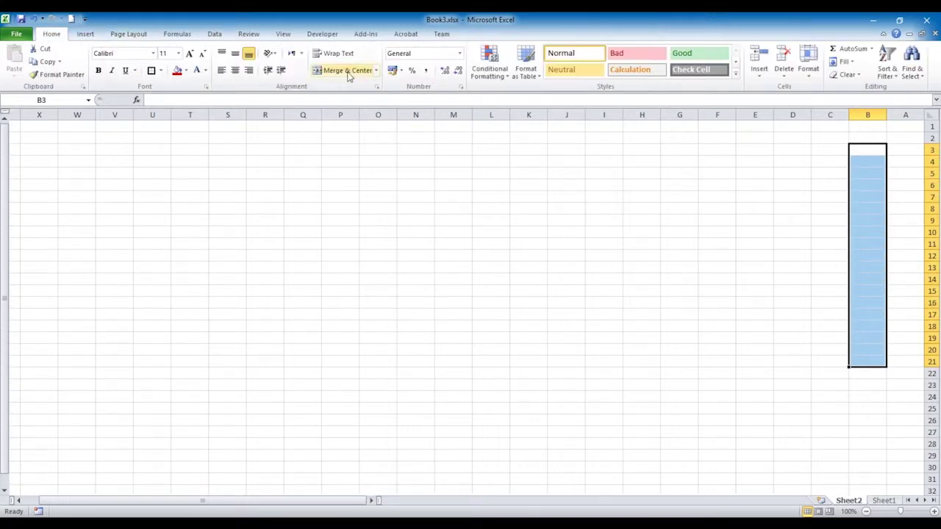
click(414, 74)
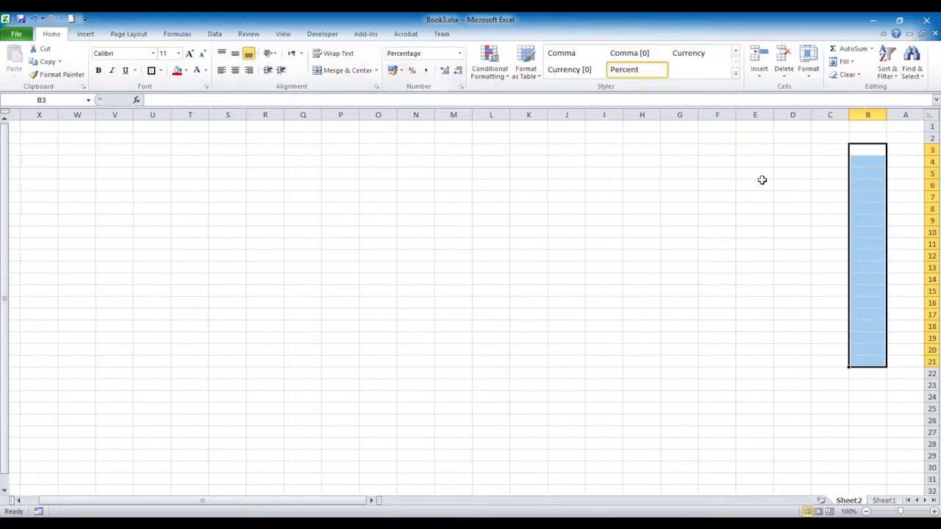
click(873, 160)
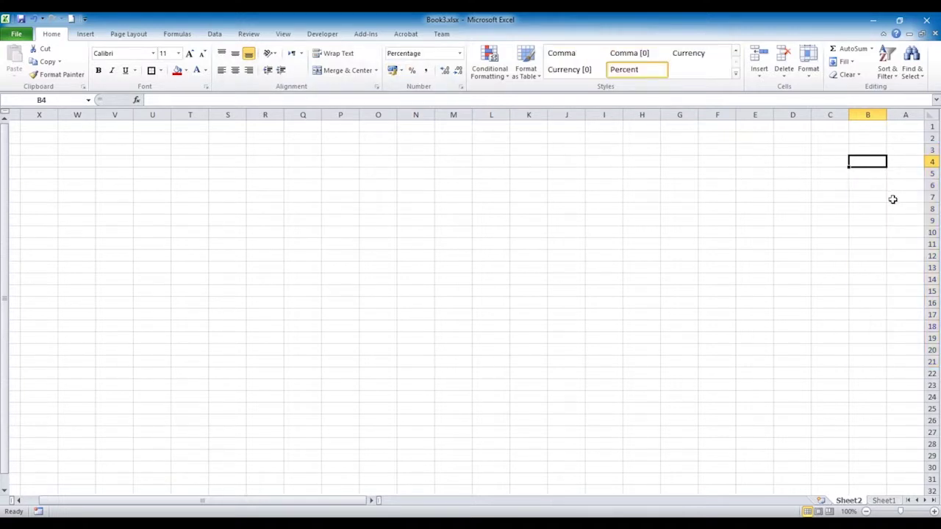
Enter 100% and 50% in B4:B5, then 35%, 35%, 30% and 50% in B10:B13.
text(100)
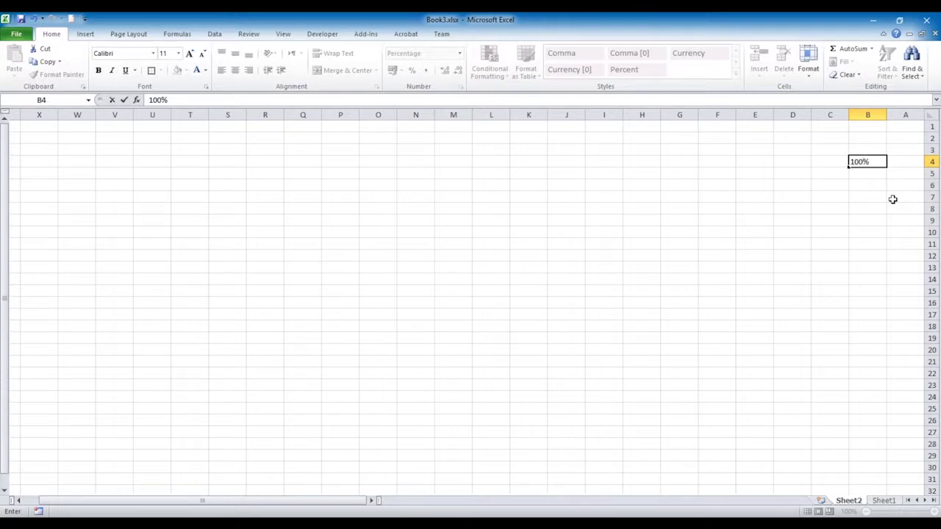
key(Return)
text(50)
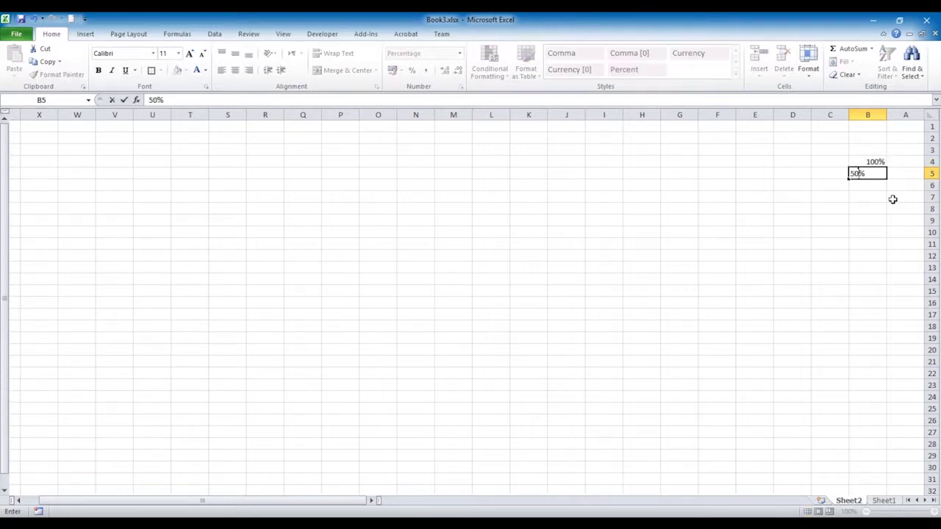
key(Return)
key(Return)
key(Return)
key(Return)
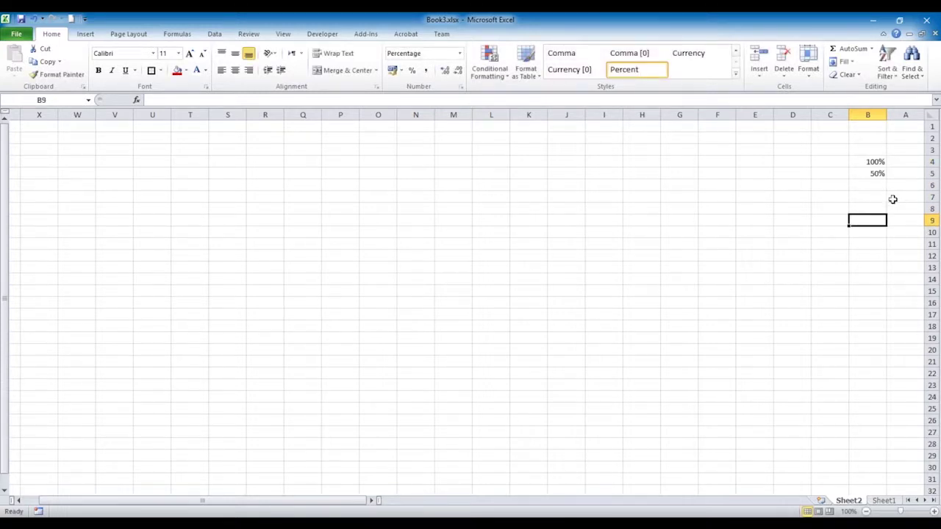
key(Return)
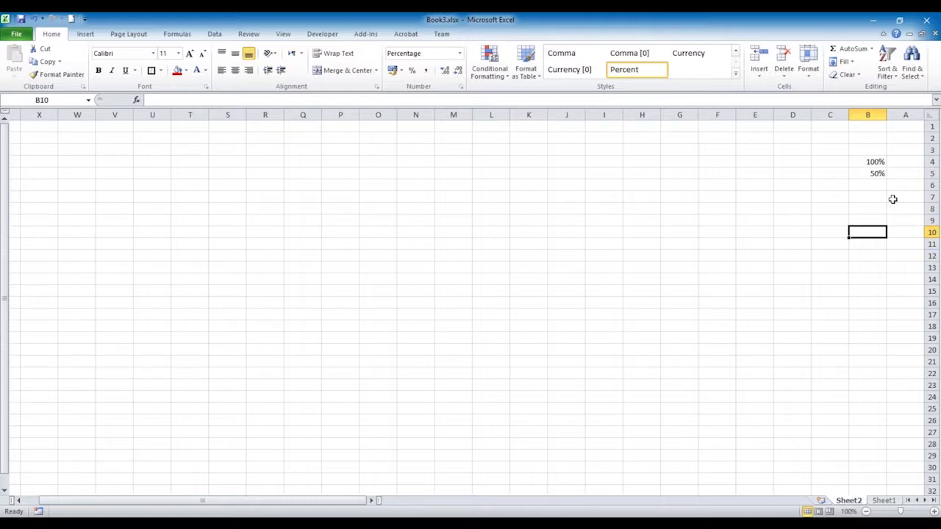
text(35)
key(Return)
text(35)
key(Return)
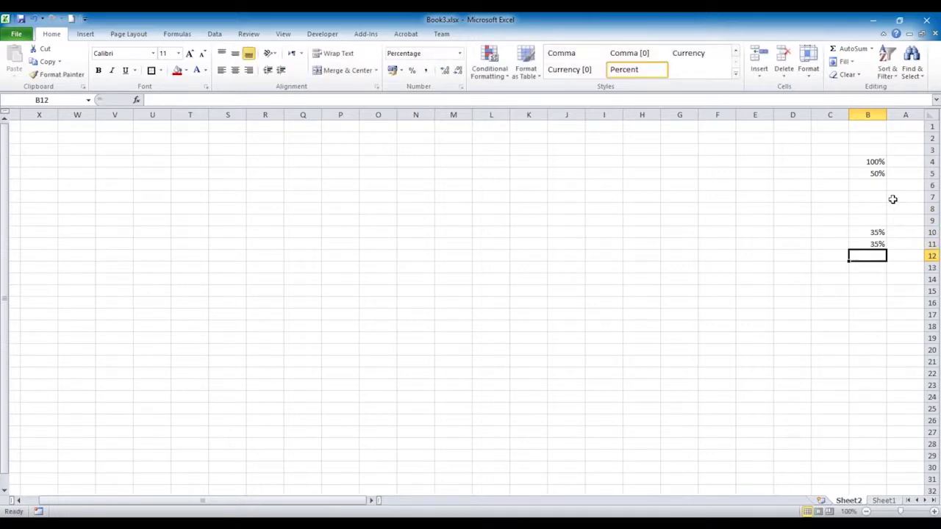
text(30)
key(Return)
text(50)
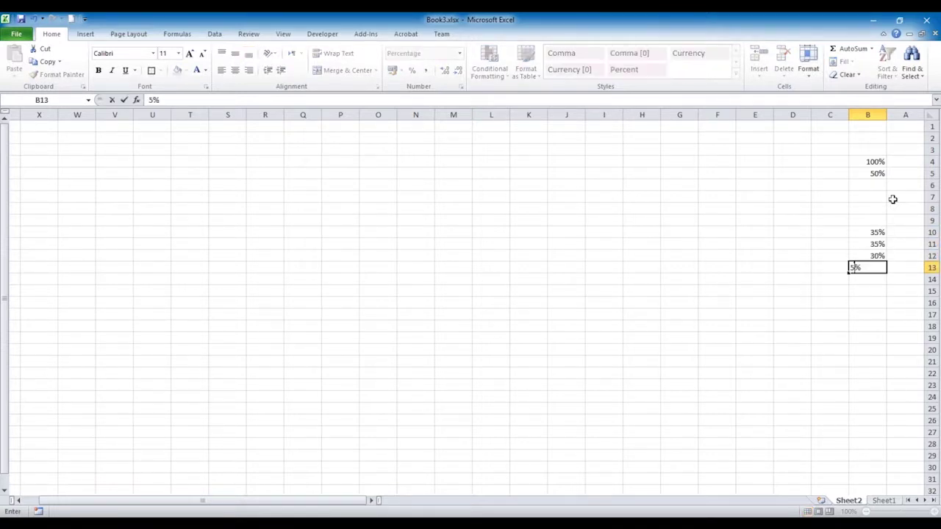
key(Return)
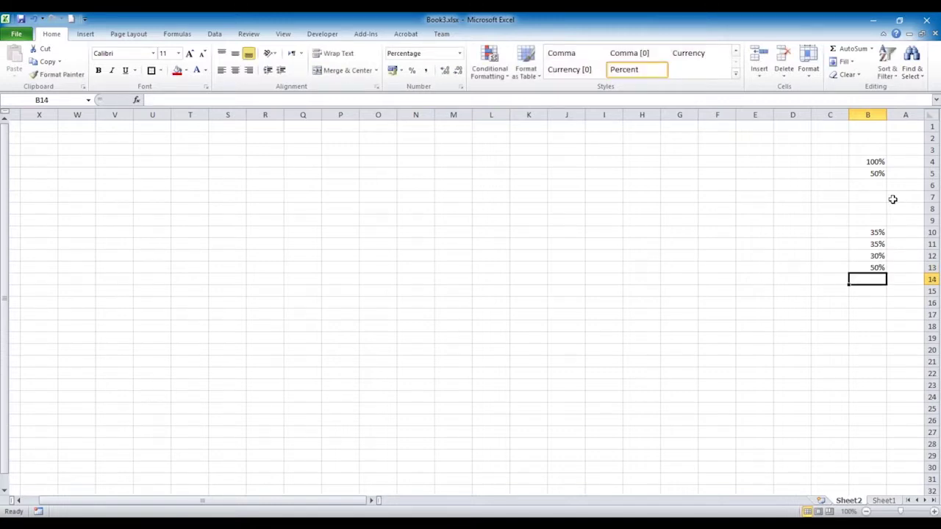
click(651, 148)
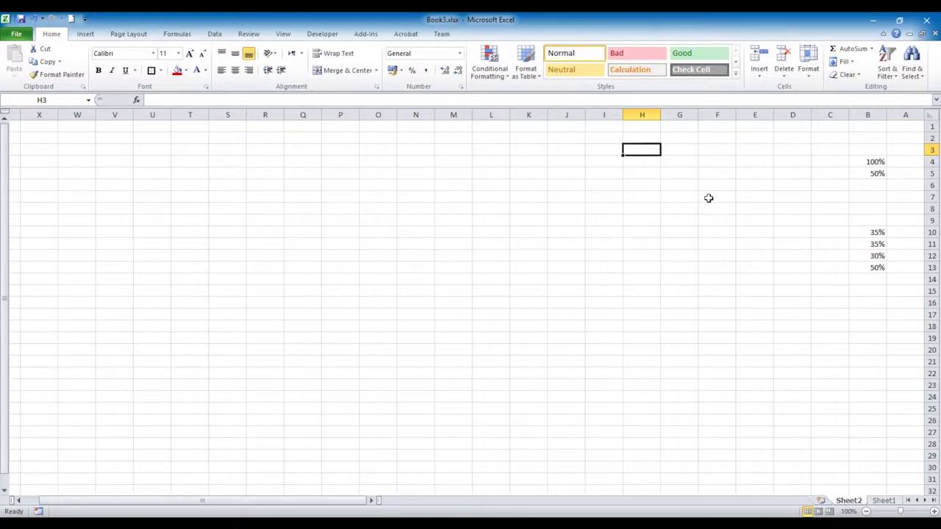
Label H3 'نسبة الناجحين', narrow column H, and enter 65% in I3 with Percent style.
text(نسبة الن)
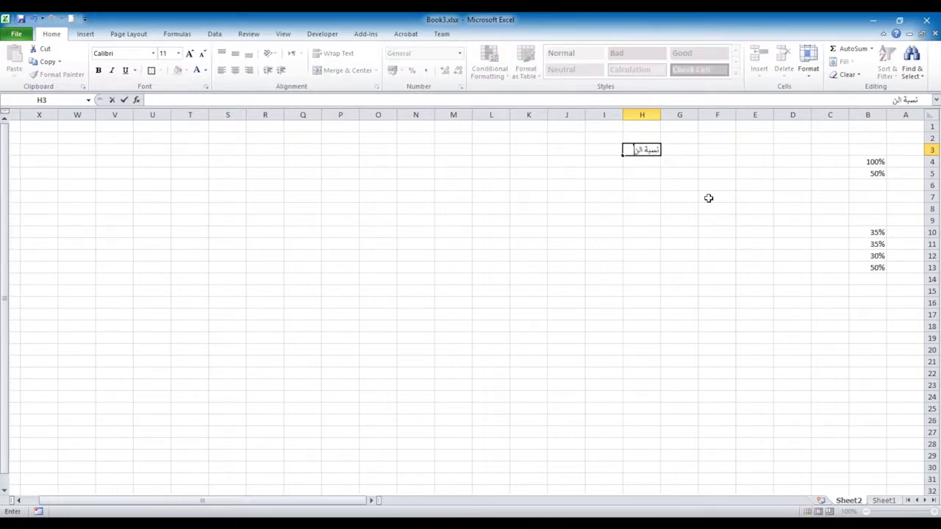
text(اجحي)
text(ن)
click(665, 178)
drag(622, 116, 604, 115)
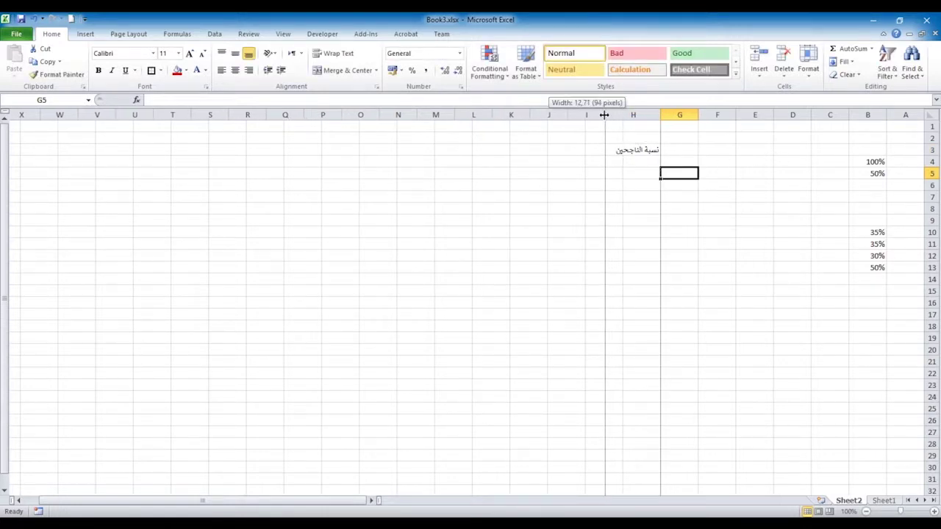
click(587, 151)
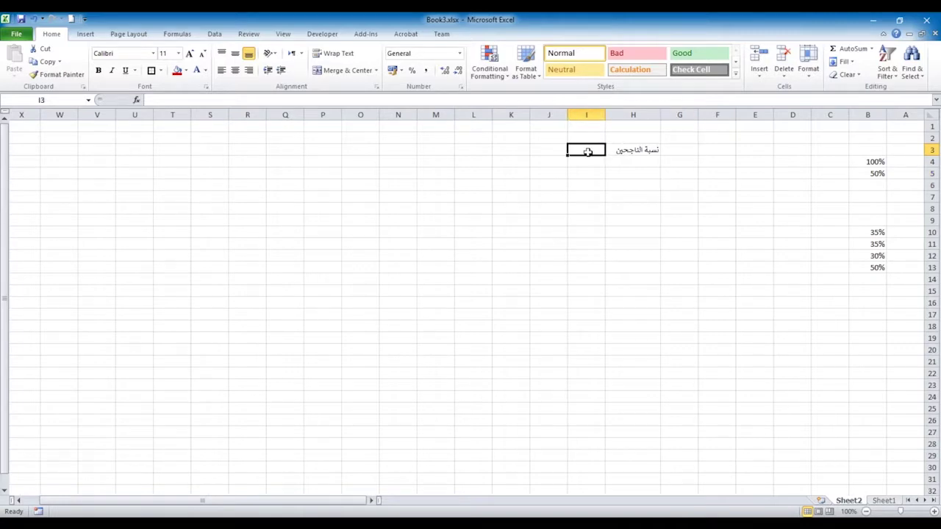
text(6)
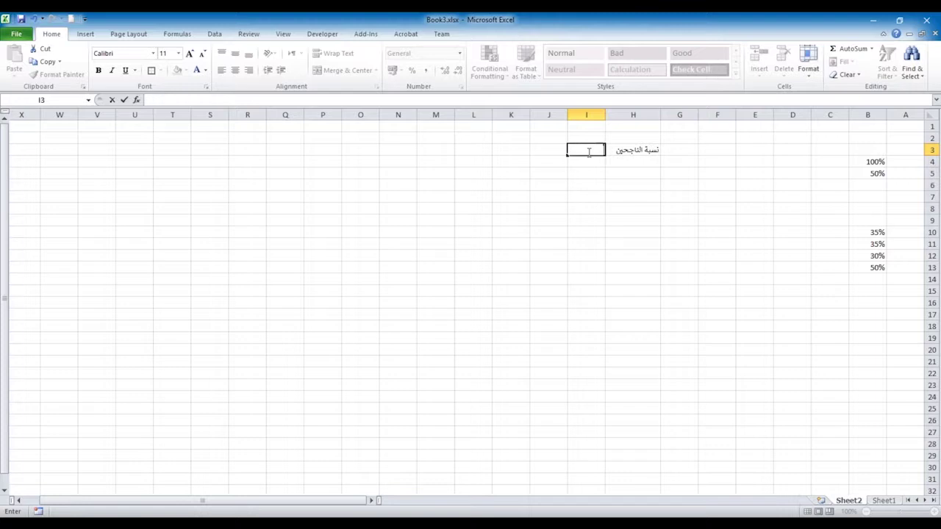
text(5)
key(Tab)
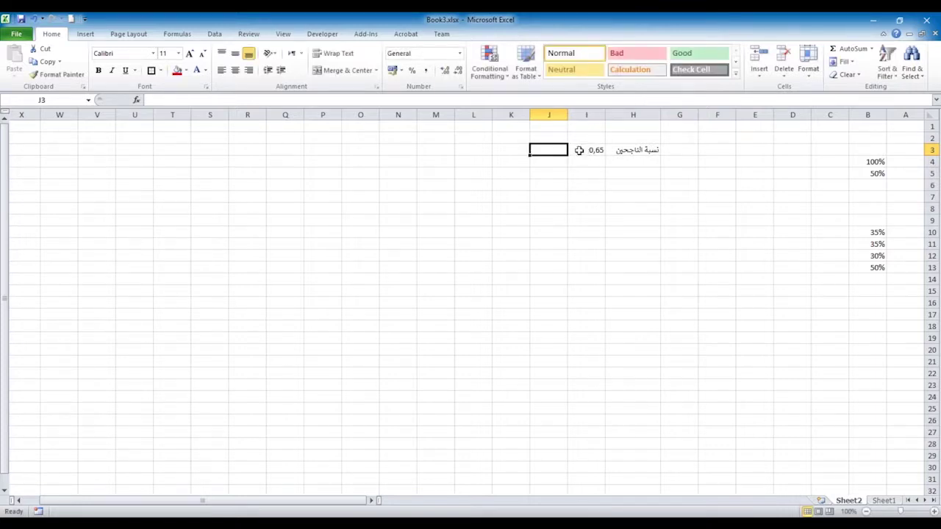
drag(595, 150, 510, 152)
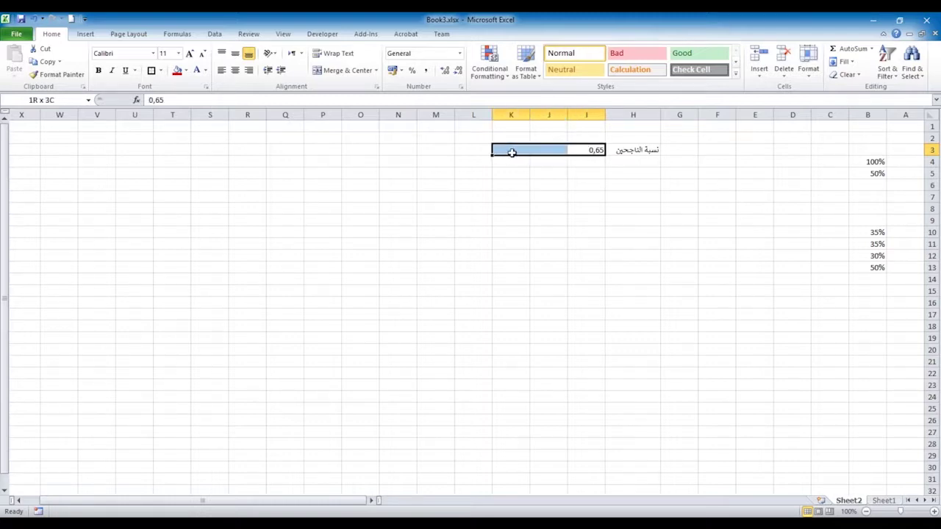
click(412, 70)
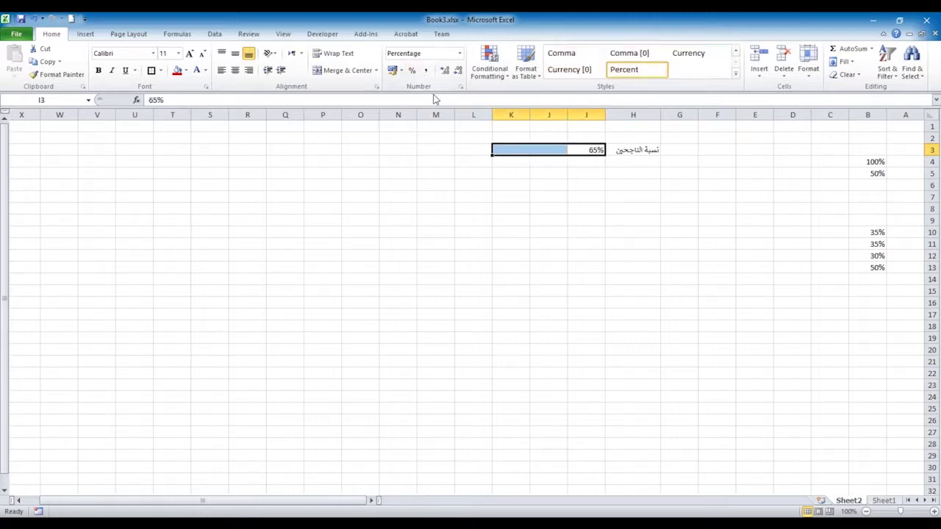
click(567, 187)
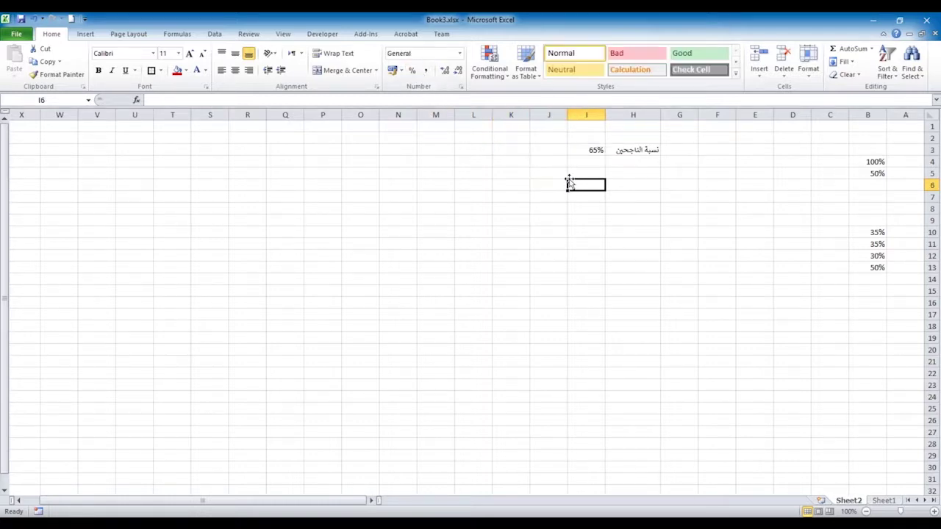
Insert a doughnut chart plotting the 100% and 50% values in B4:B5.
click(600, 268)
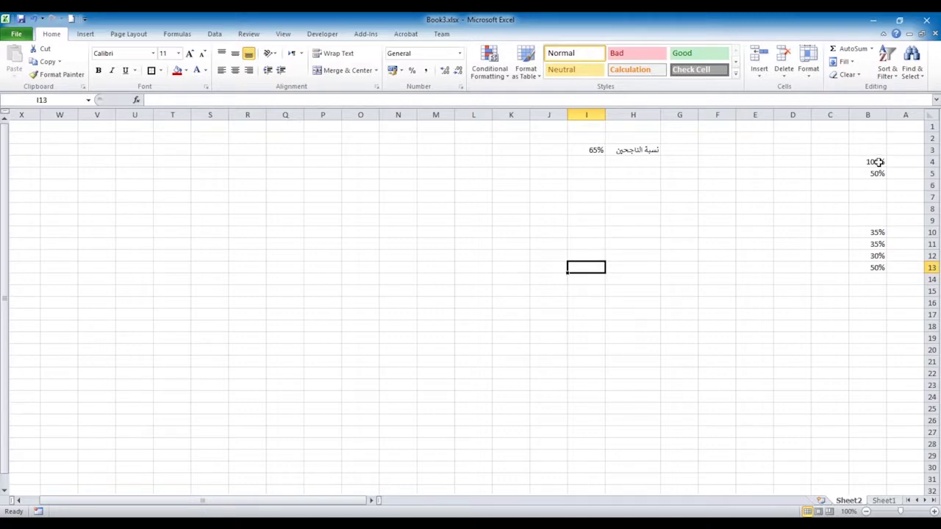
drag(879, 162, 878, 173)
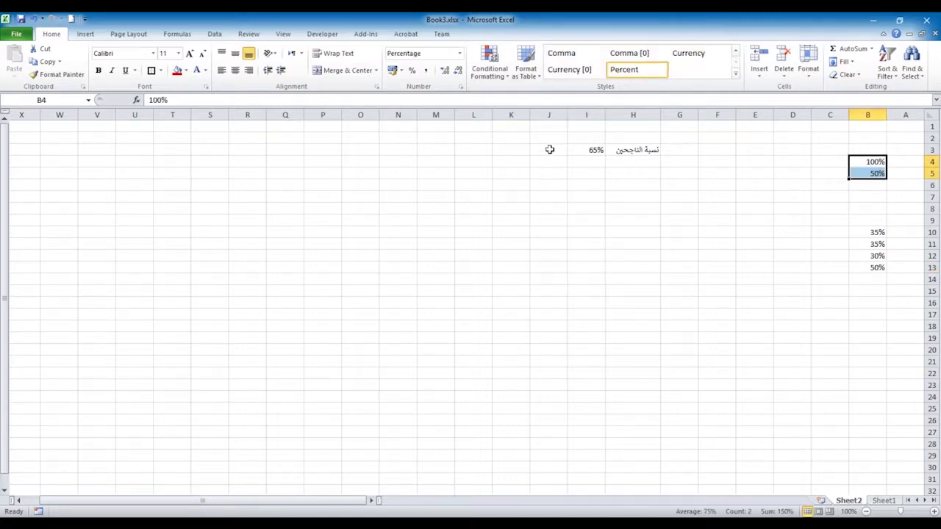
click(86, 34)
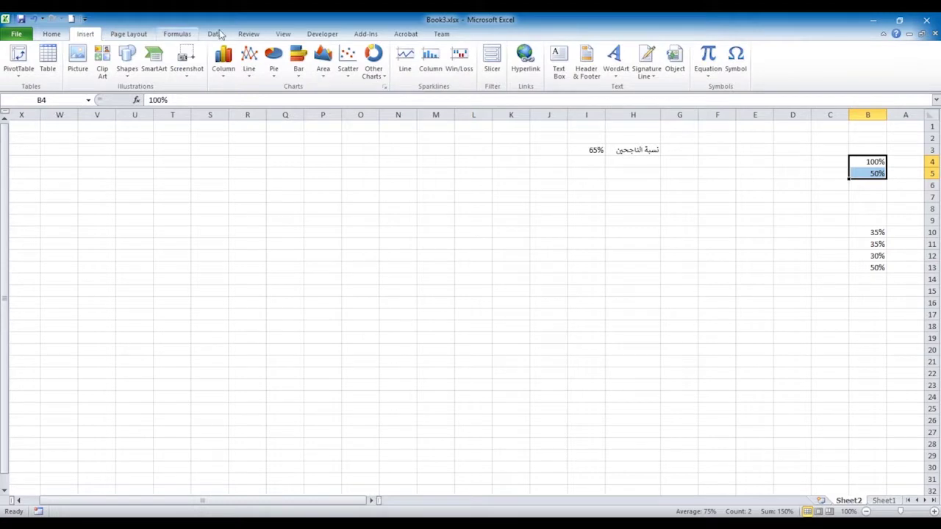
click(373, 68)
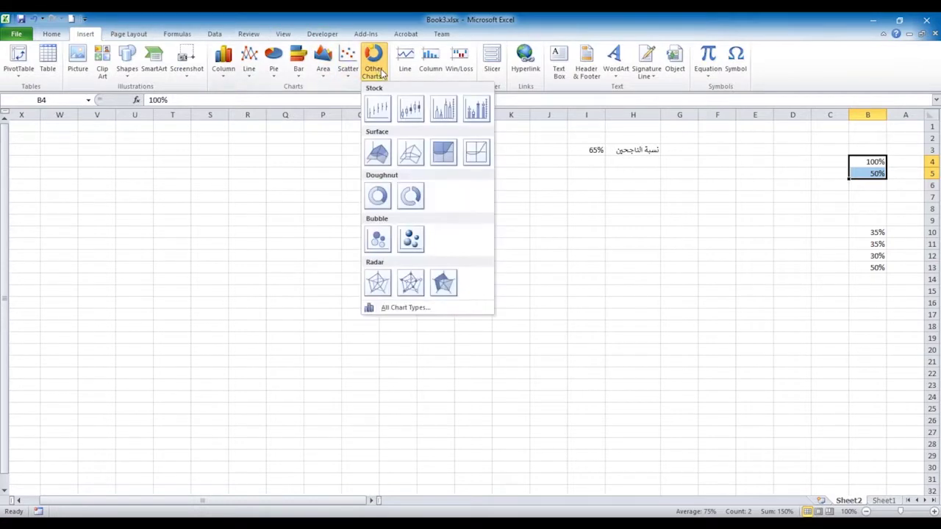
click(380, 197)
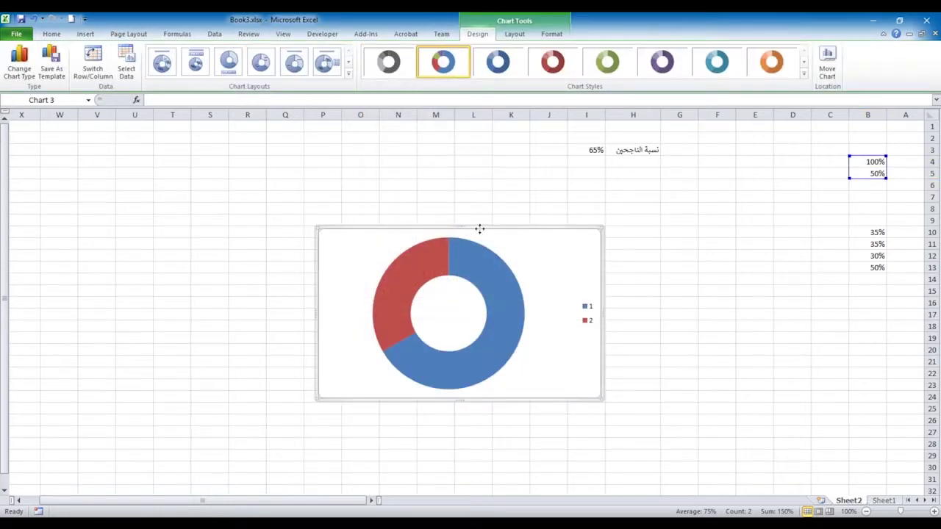
Set the doughnut chart's height and width both to 10 cm.
click(551, 34)
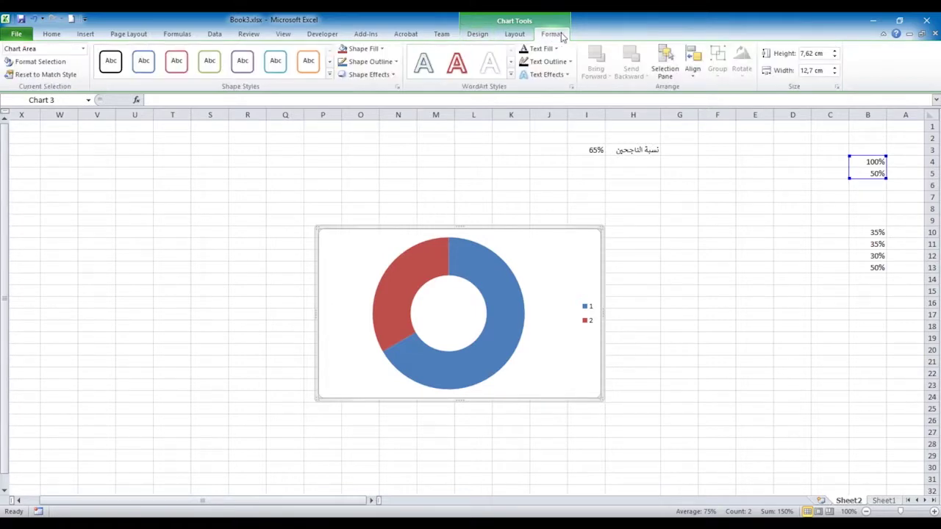
click(824, 53)
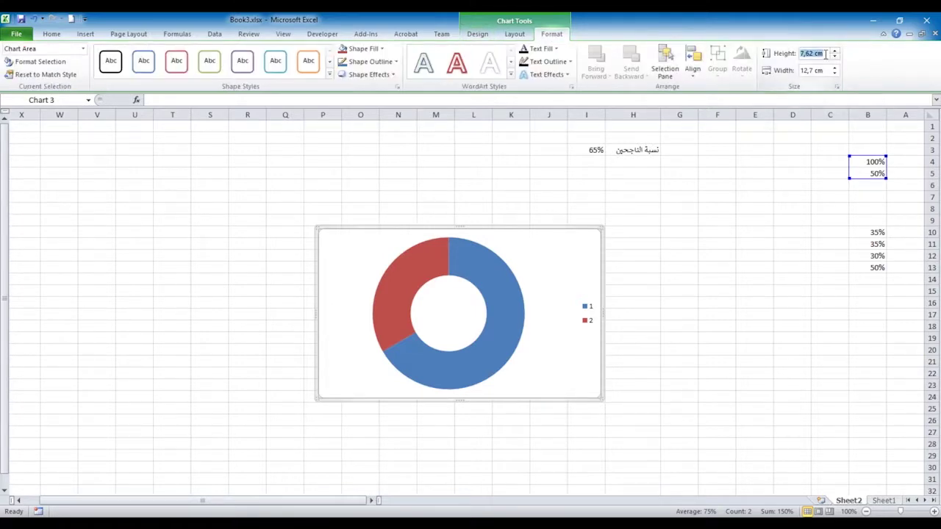
text(10)
key(Return)
click(821, 69)
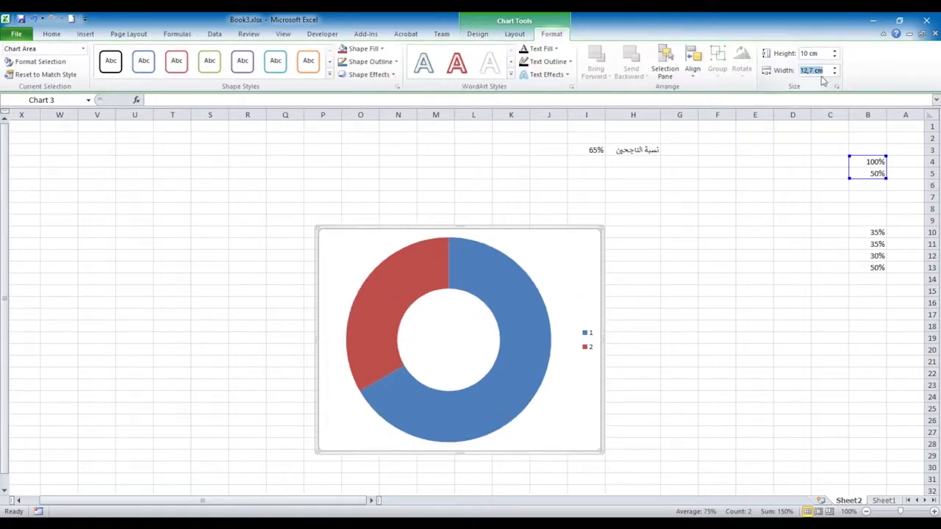
text(10)
key(Return)
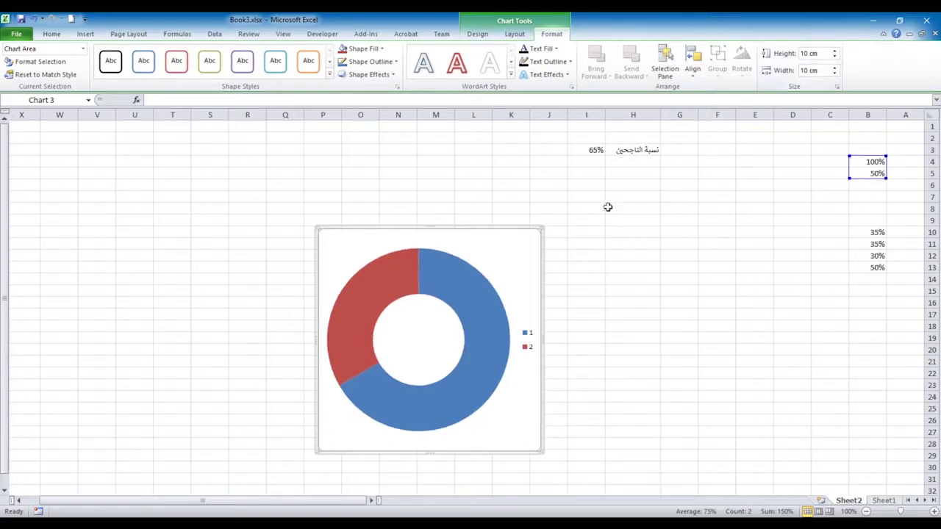
In Format Data Point, set Doughnut Hole Size to 70% and first-slice angle to 240°.
click(430, 274)
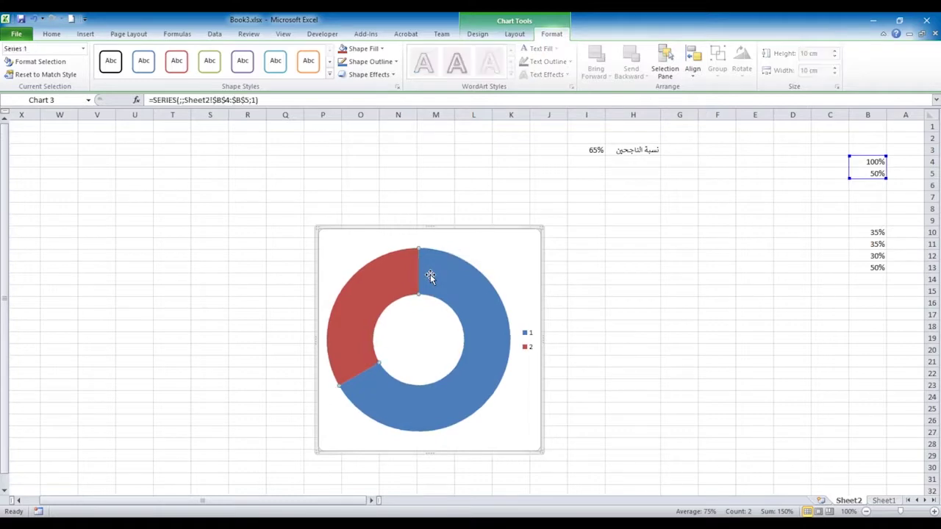
double_click(430, 275)
drag(316, 142, 222, 153)
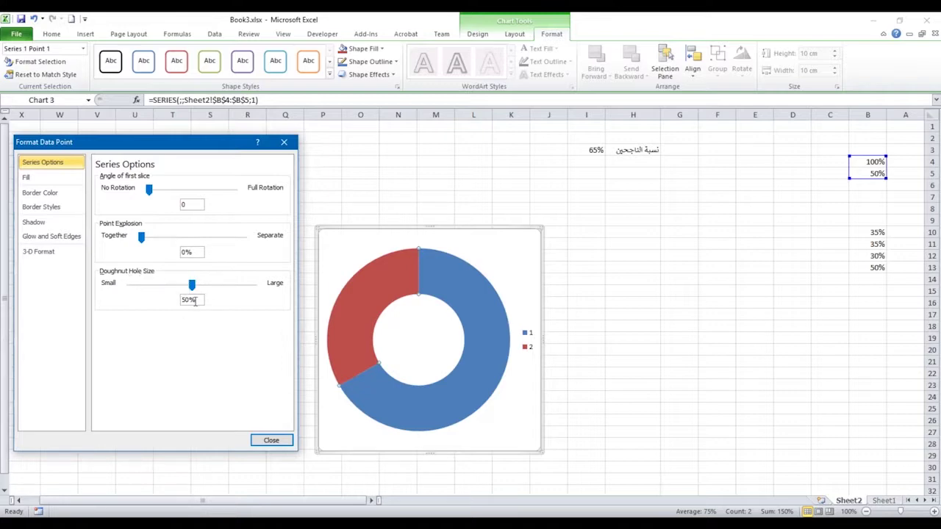
drag(195, 300, 162, 300)
text(70)
click(189, 206)
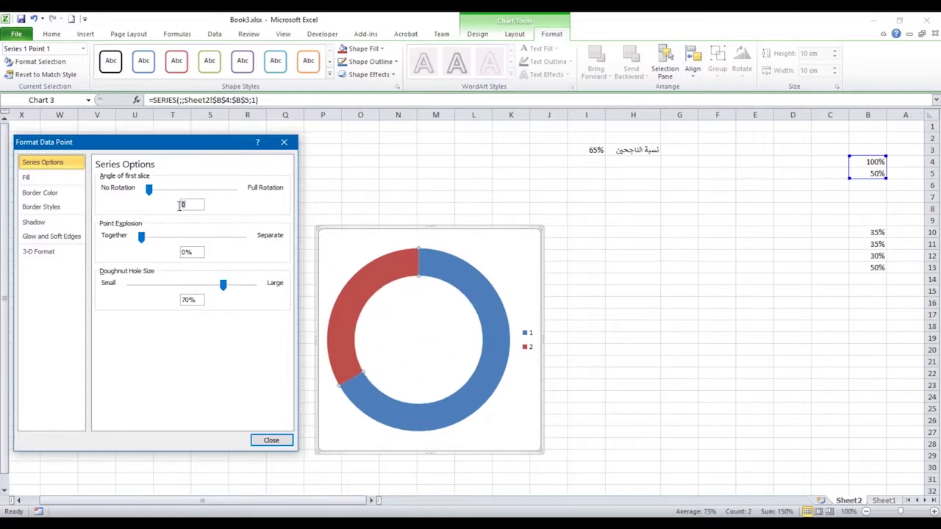
text(24)
click(192, 252)
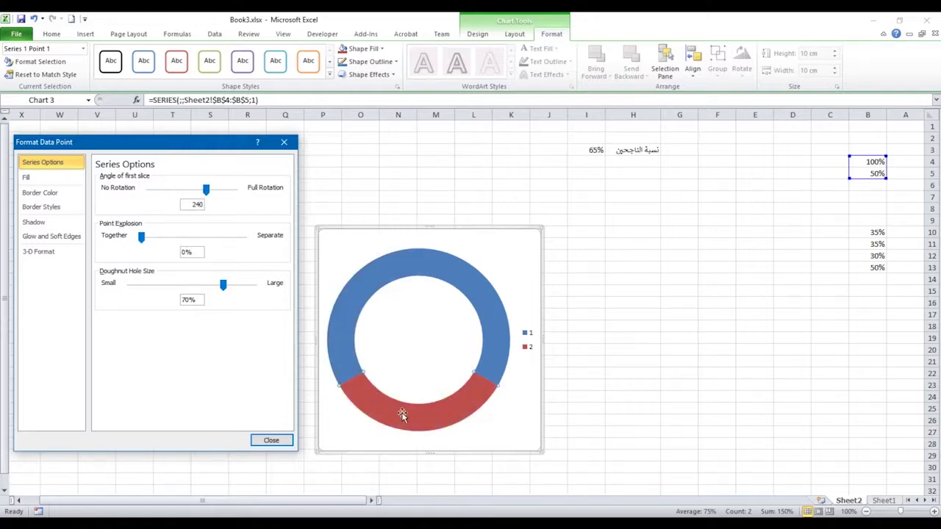
mouse_move(424, 414)
mouse_move(415, 268)
click(30, 179)
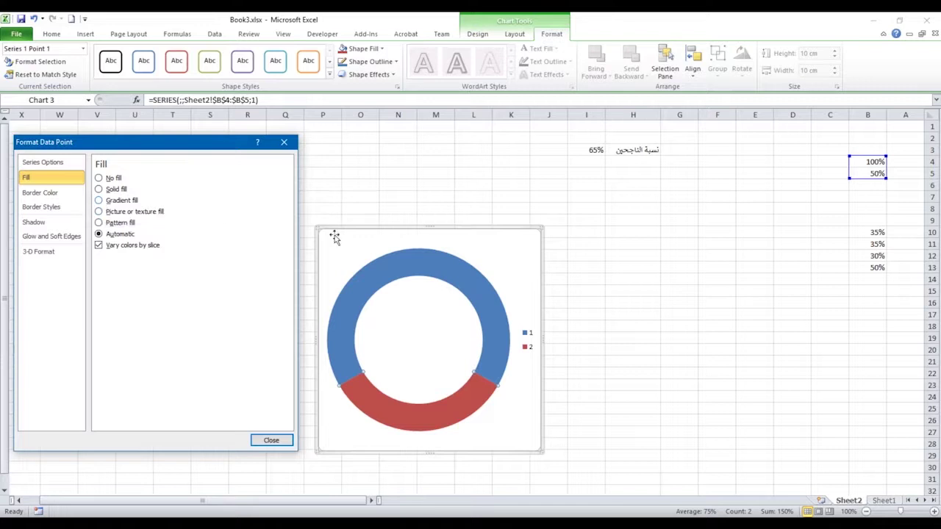
Give the large slice a horizontal linear gradient fill at a 0° angle.
click(402, 269)
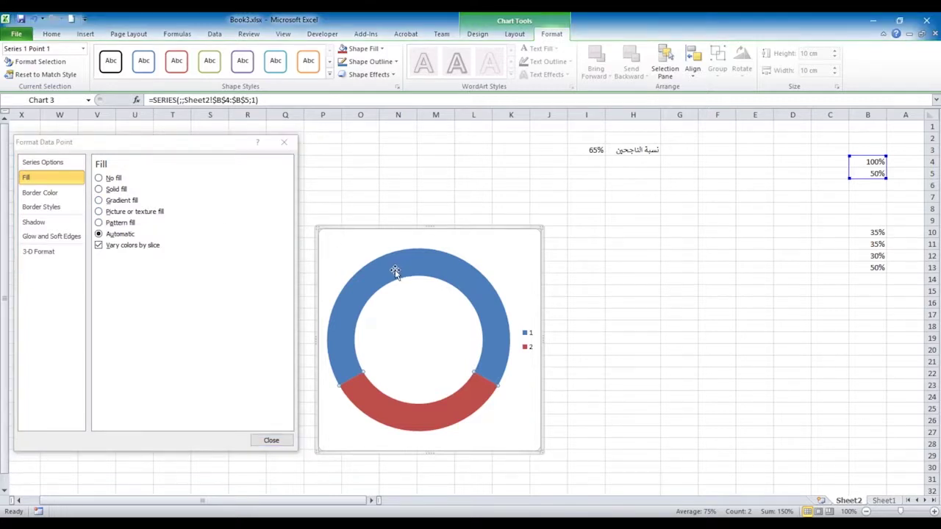
click(98, 200)
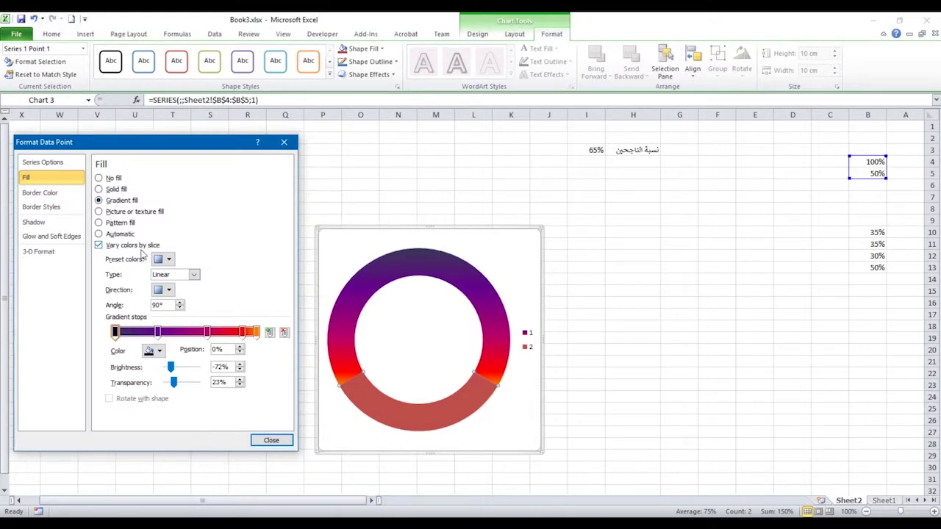
click(168, 291)
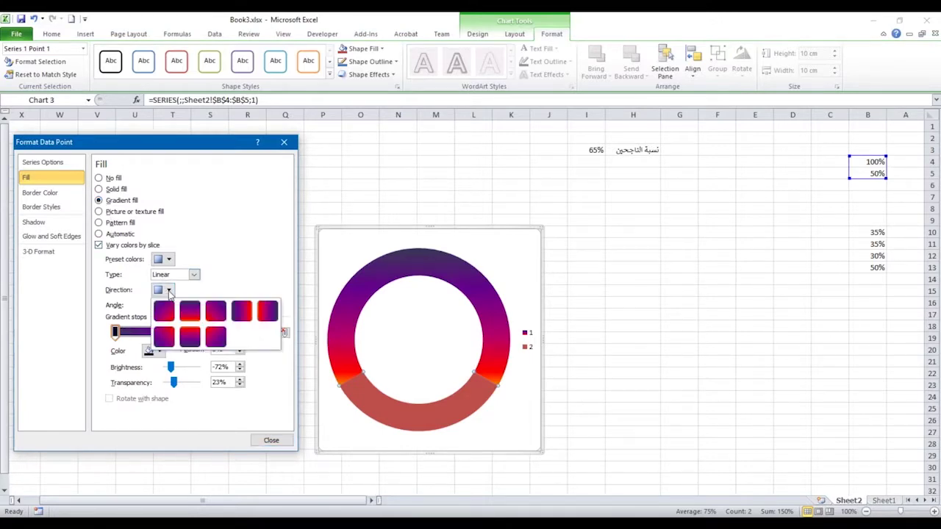
click(267, 311)
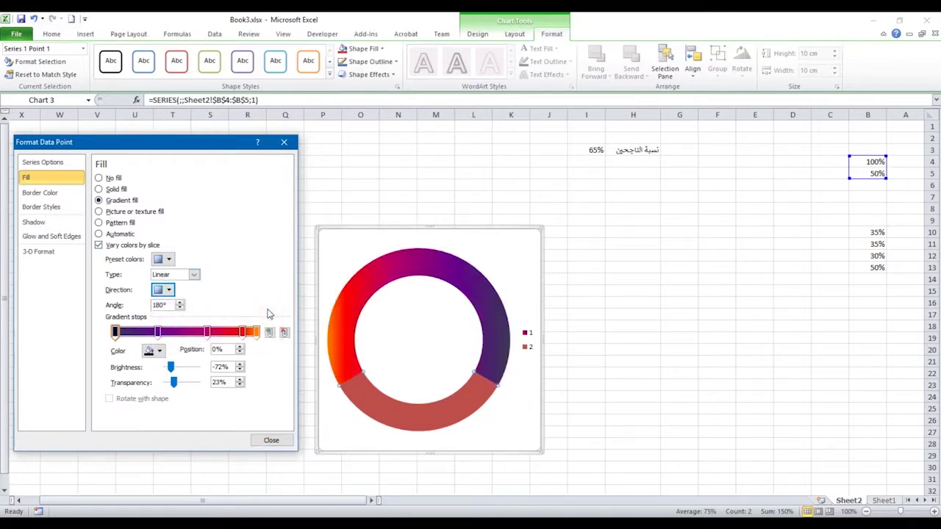
double_click(171, 303)
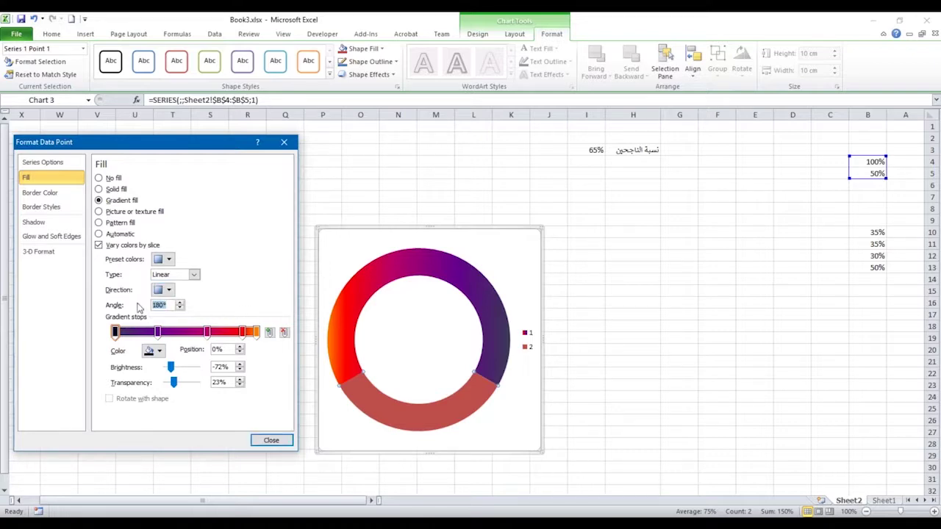
text(0)
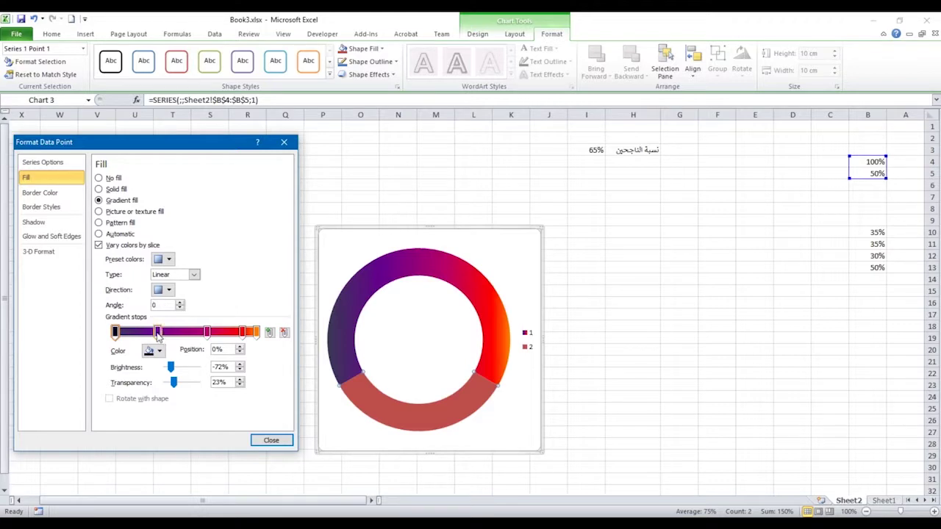
Reduce the gradient to red at 0%, orange at 54%, green near the end, with no border line.
click(158, 331)
click(283, 333)
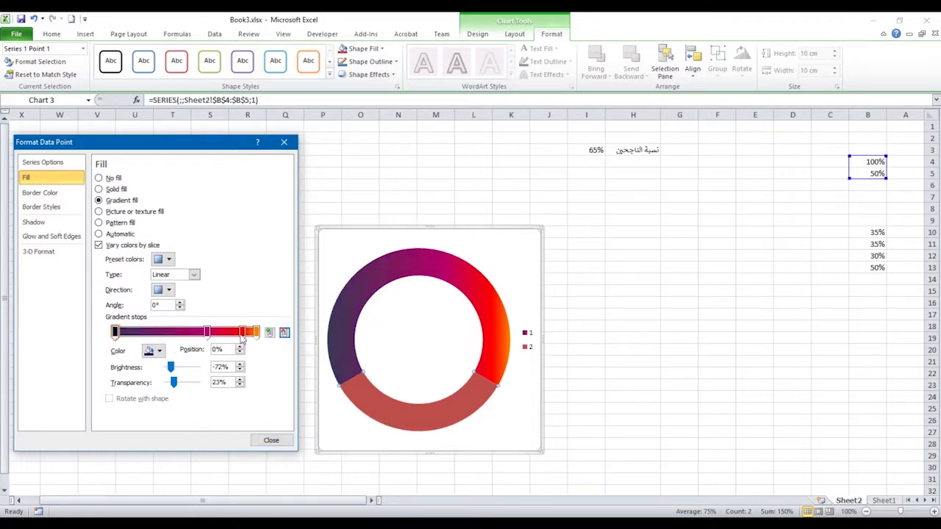
click(207, 332)
click(283, 333)
click(282, 335)
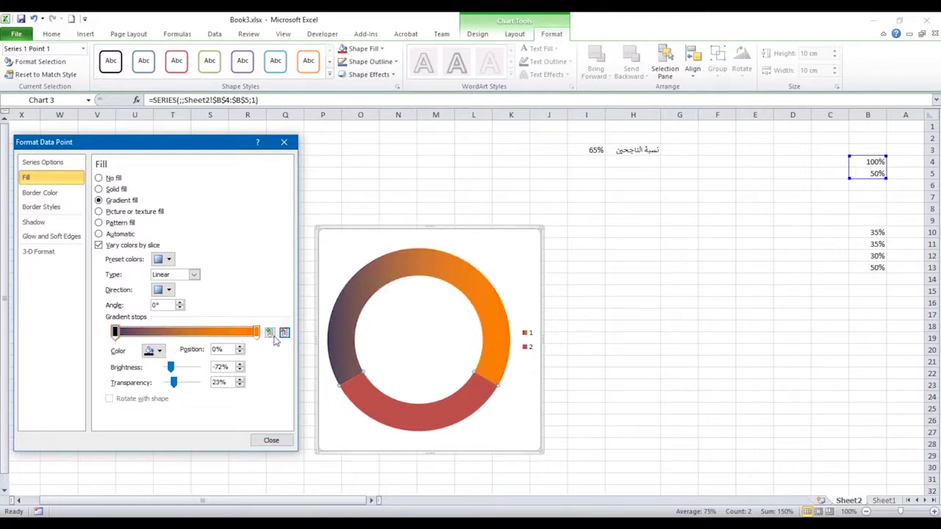
click(116, 333)
click(160, 351)
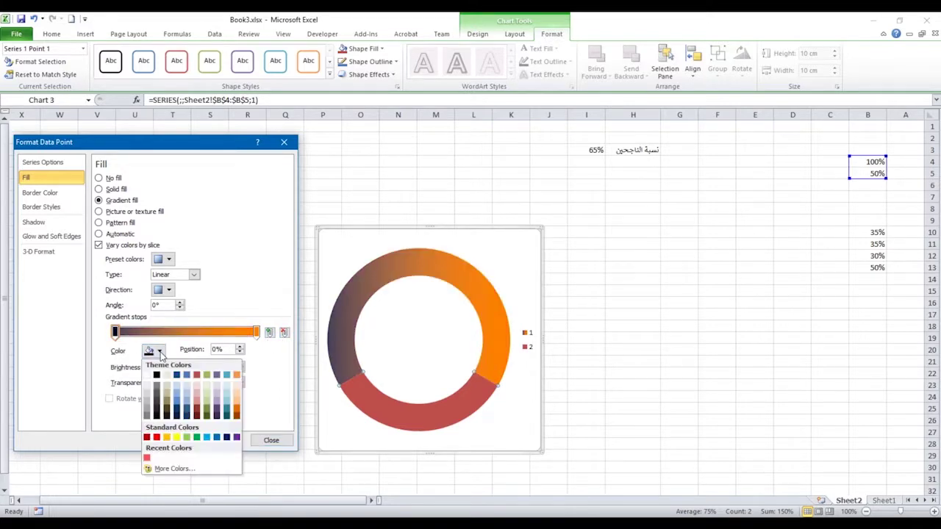
click(157, 437)
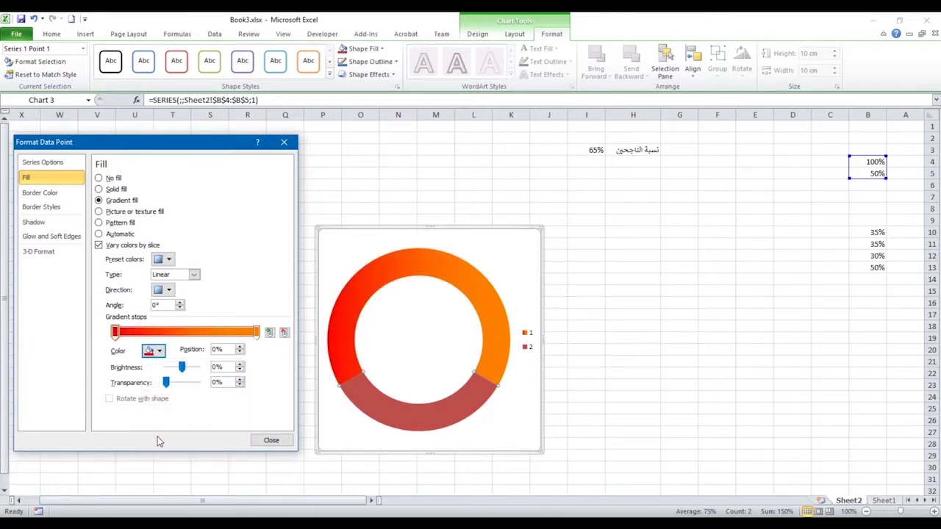
drag(256, 332, 188, 333)
click(254, 333)
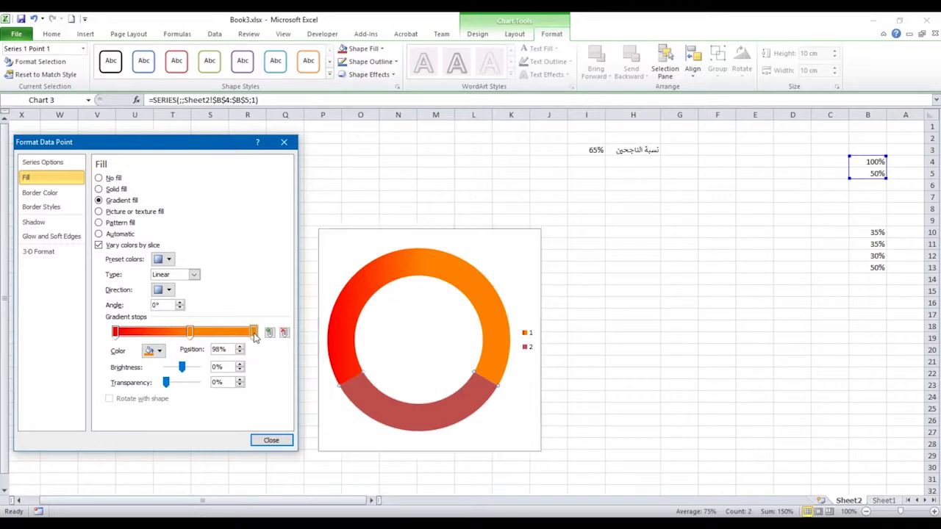
click(160, 352)
click(197, 438)
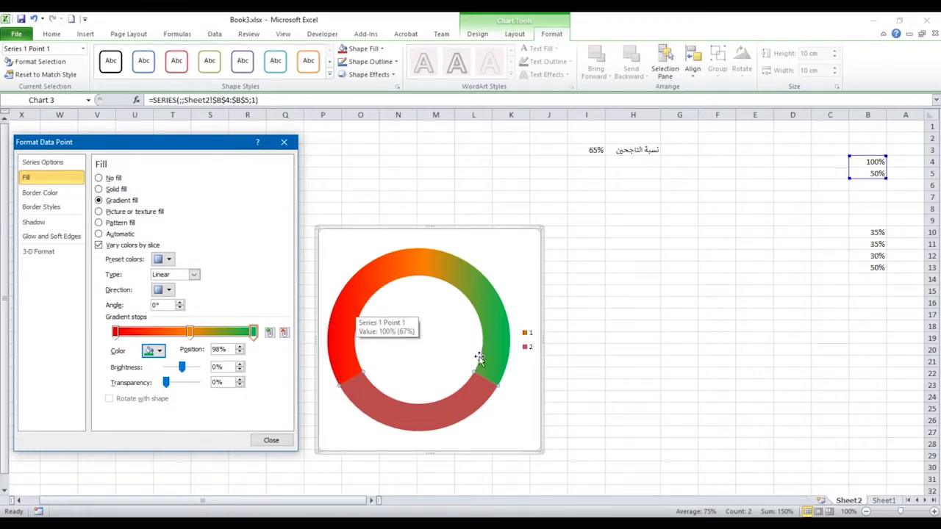
click(54, 194)
click(99, 179)
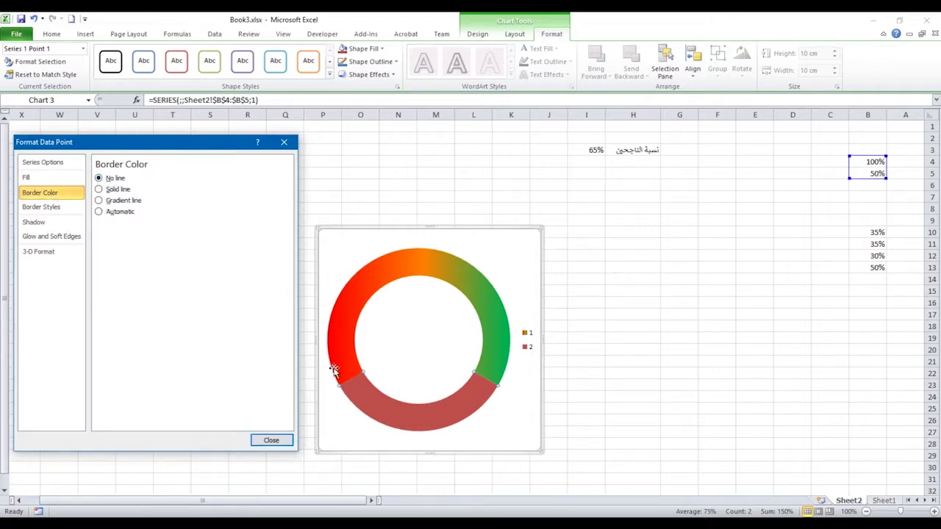
Set the bottom doughnut slice to No fill, leaving only the half-ring arc.
click(376, 399)
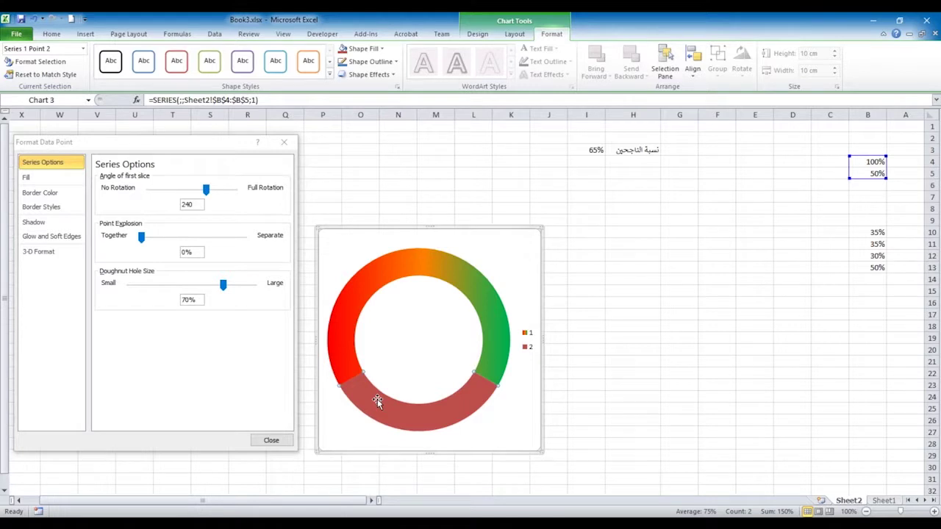
click(43, 180)
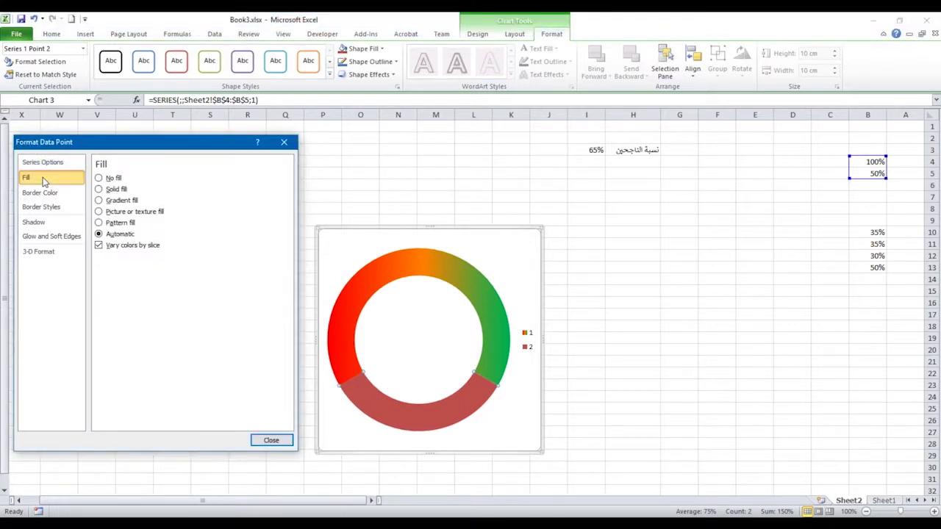
click(100, 180)
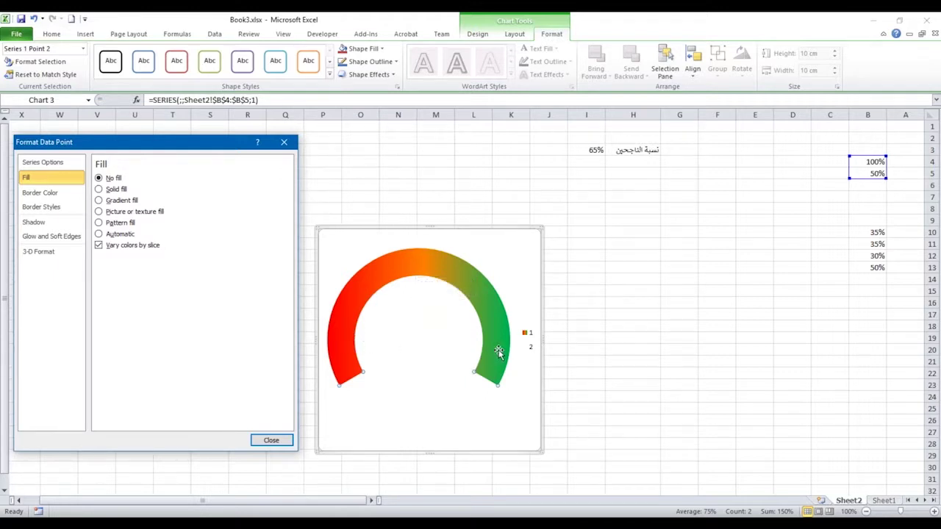
Delete the chart legend and drag the chart up and to the right.
click(524, 338)
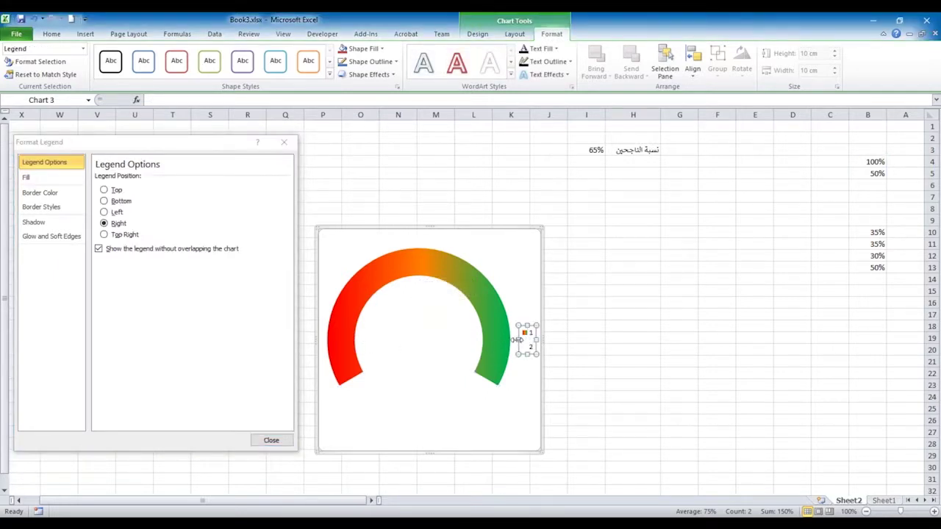
key(Delete)
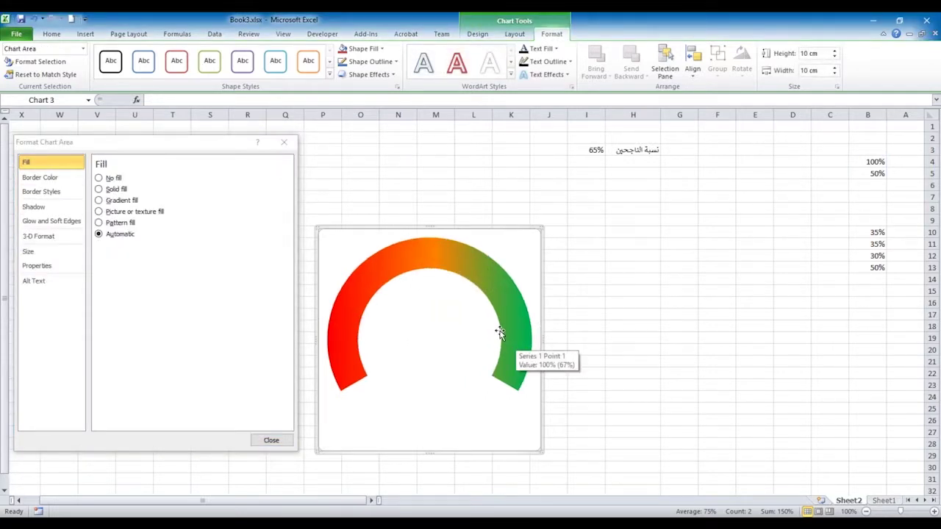
drag(465, 233, 647, 190)
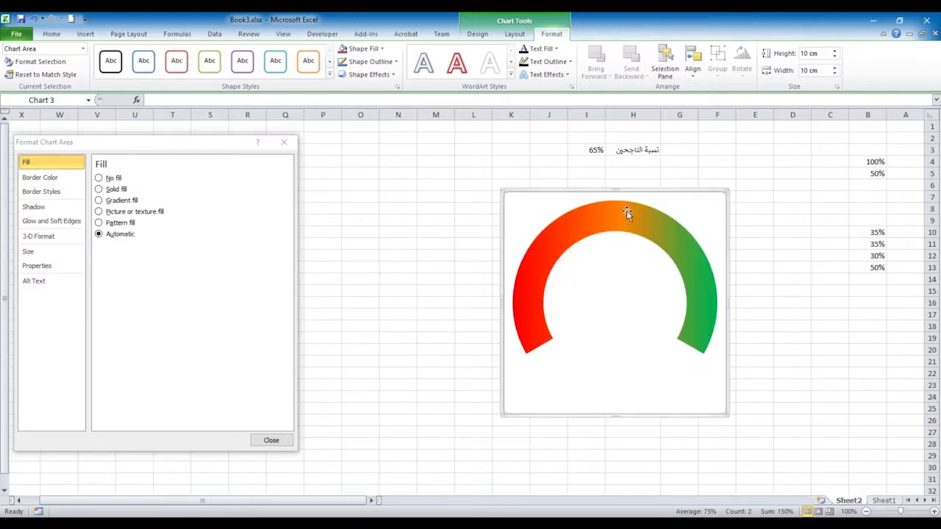
click(587, 150)
click(549, 151)
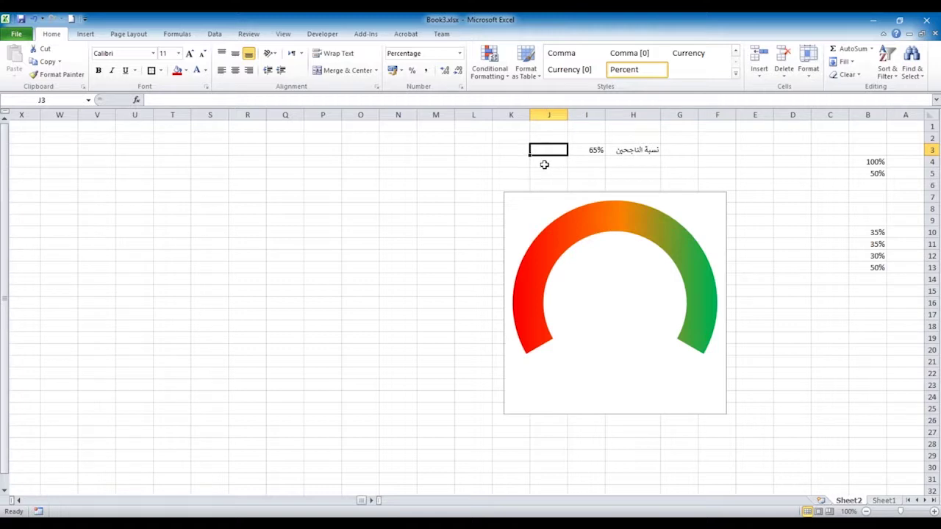
Enter 10% in J3 and begin a SUM formula in K3.
text(10)
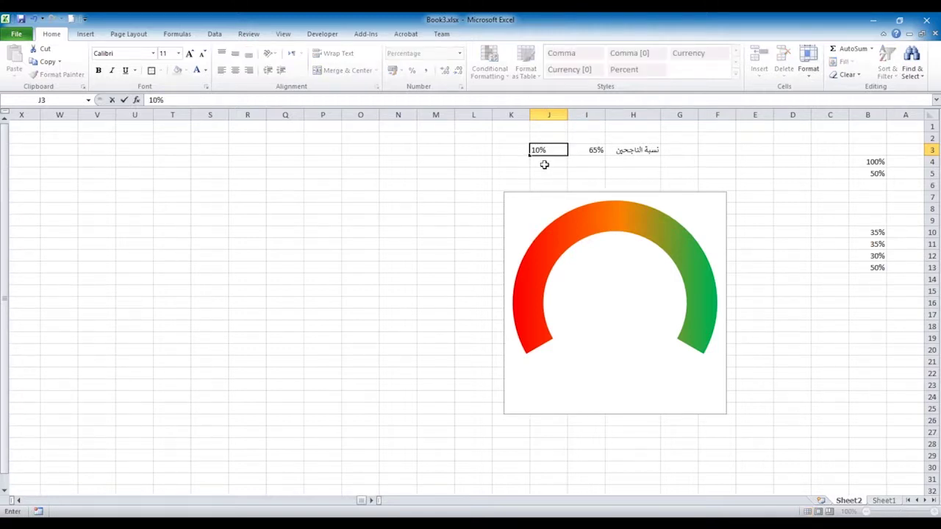
click(513, 149)
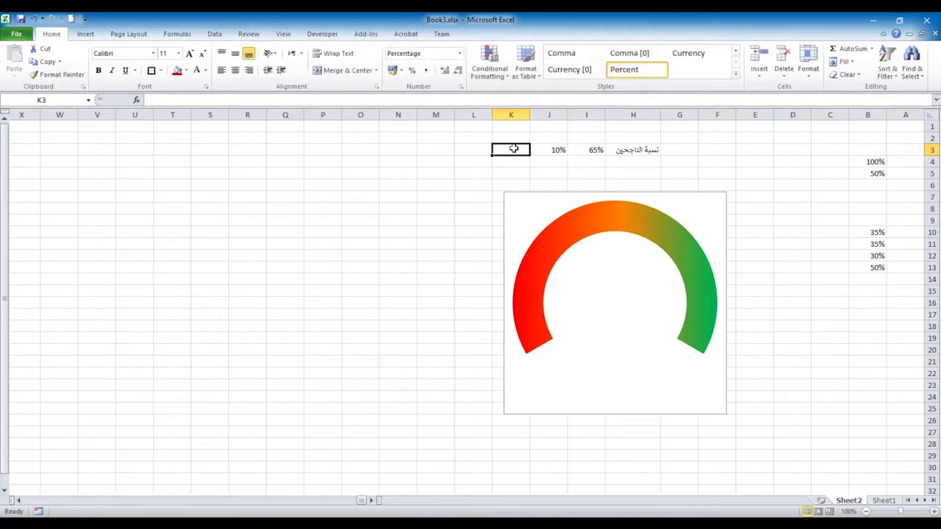
click(284, 103)
text(=)
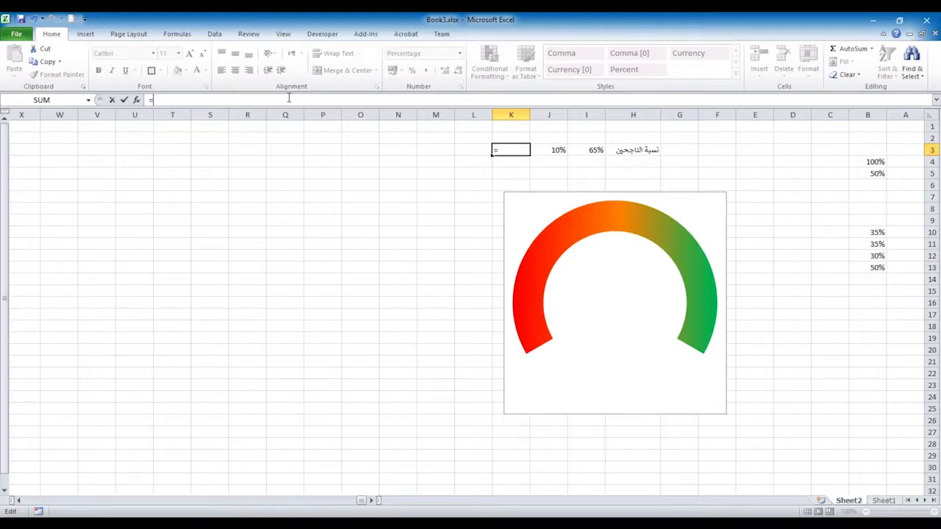
text(su)
key(Down)
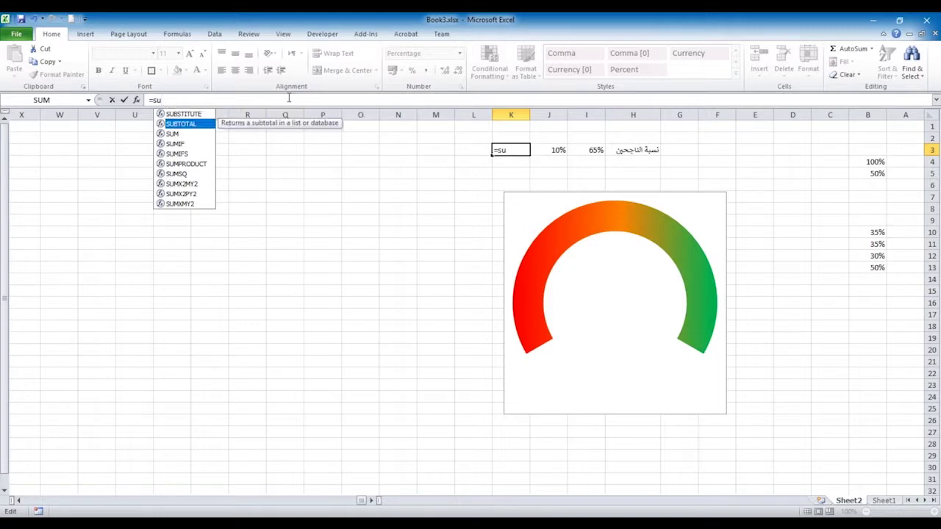
key(Down)
key(Tab)
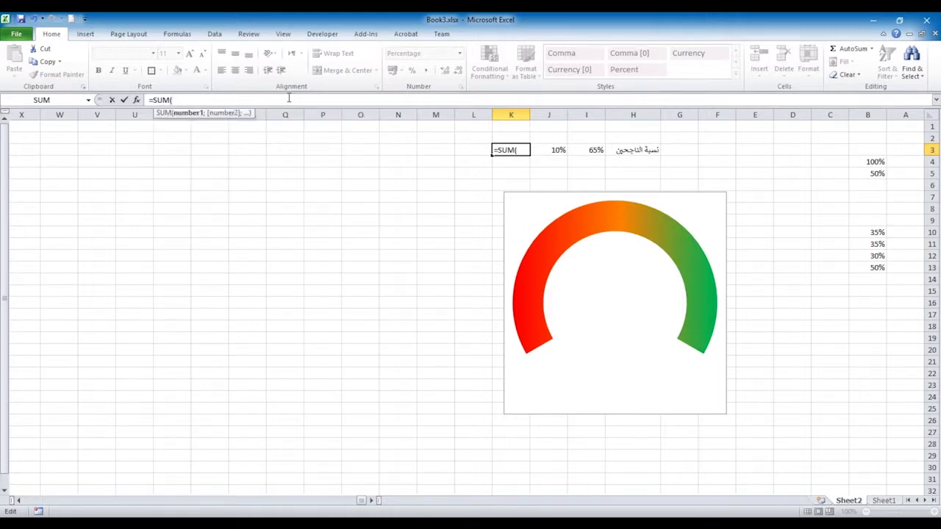
Complete K3 as =SUM(B4:B5)-SUM(I3:J3) so it shows 75%, then select I3:K3.
drag(869, 161, 869, 174)
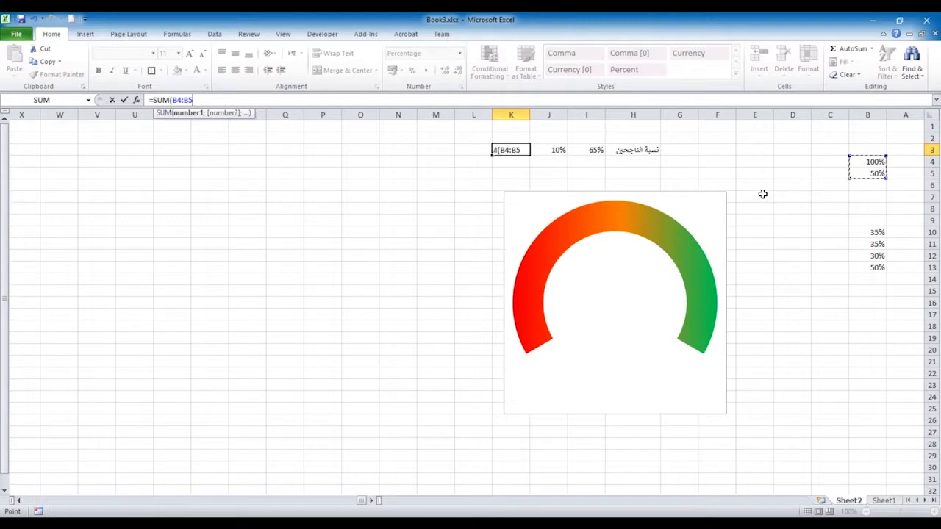
text()-)
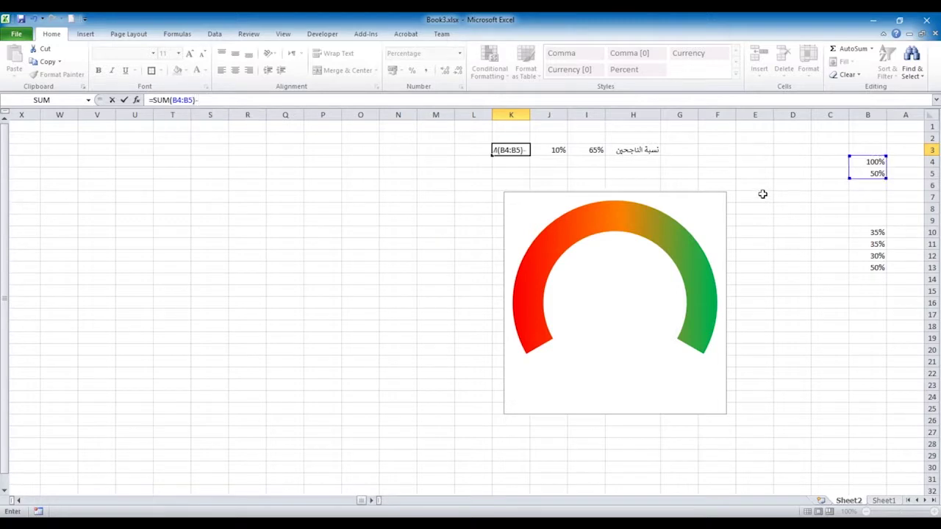
text(sum)
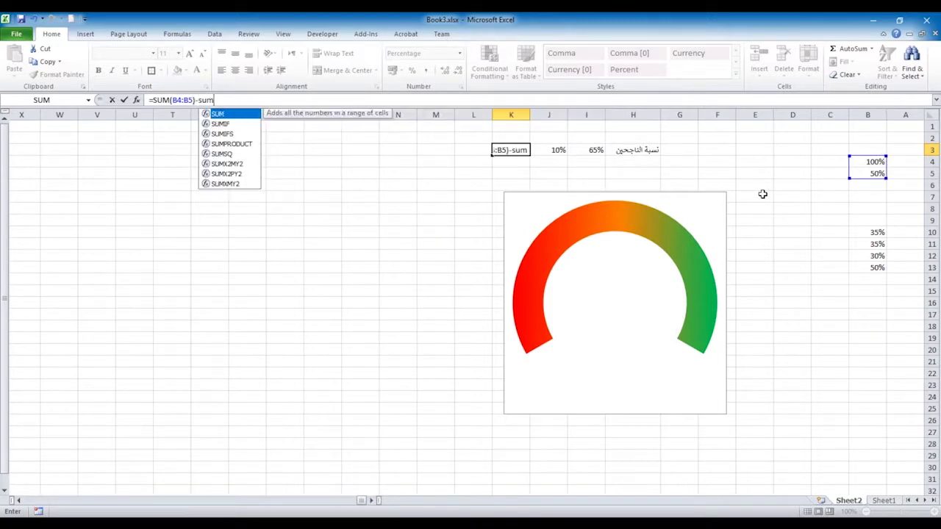
text(()
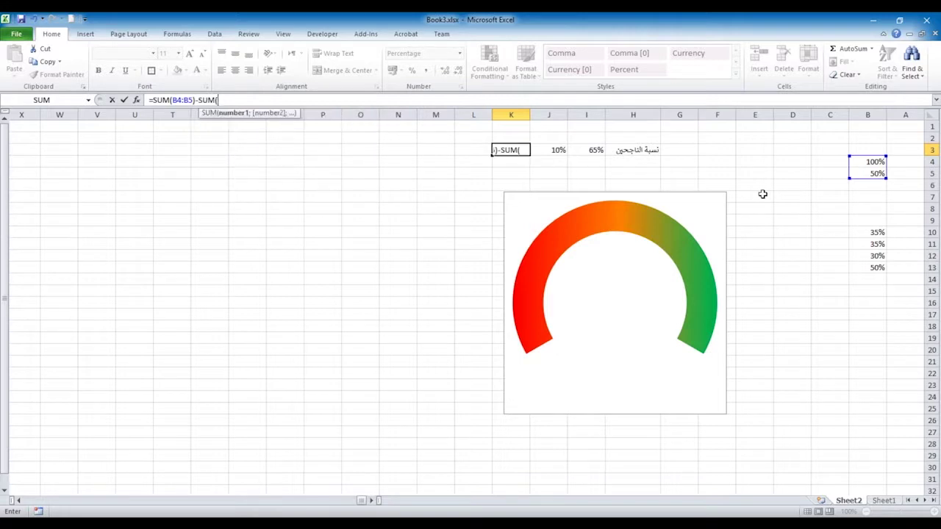
click(595, 151)
drag(596, 151, 558, 158)
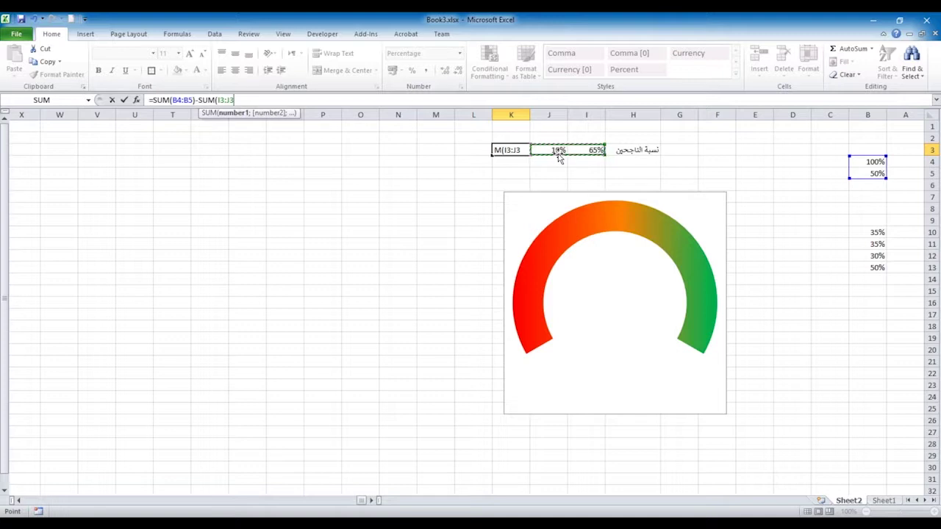
text())
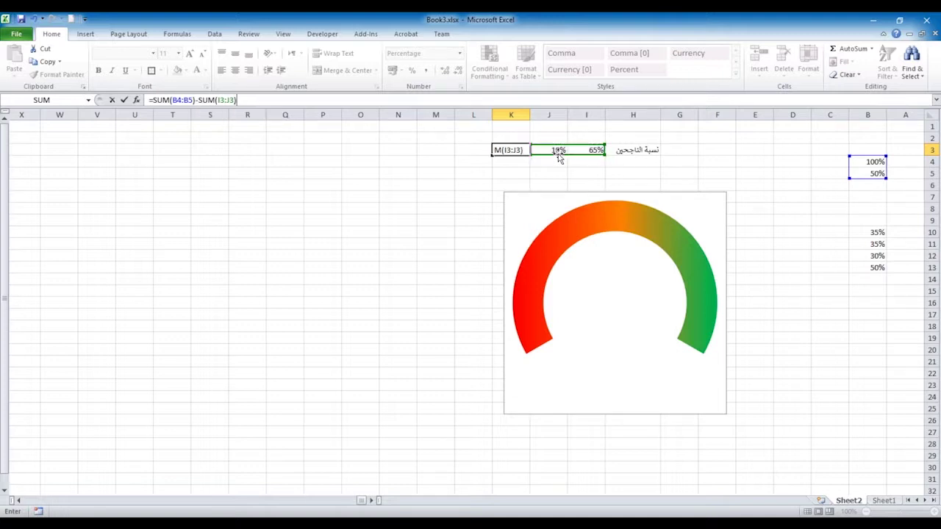
key(Tab)
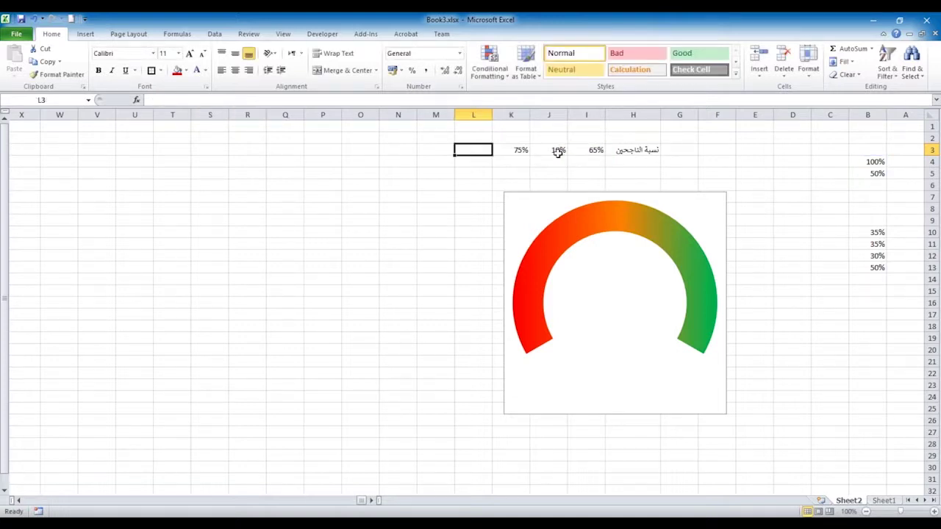
drag(593, 149, 521, 150)
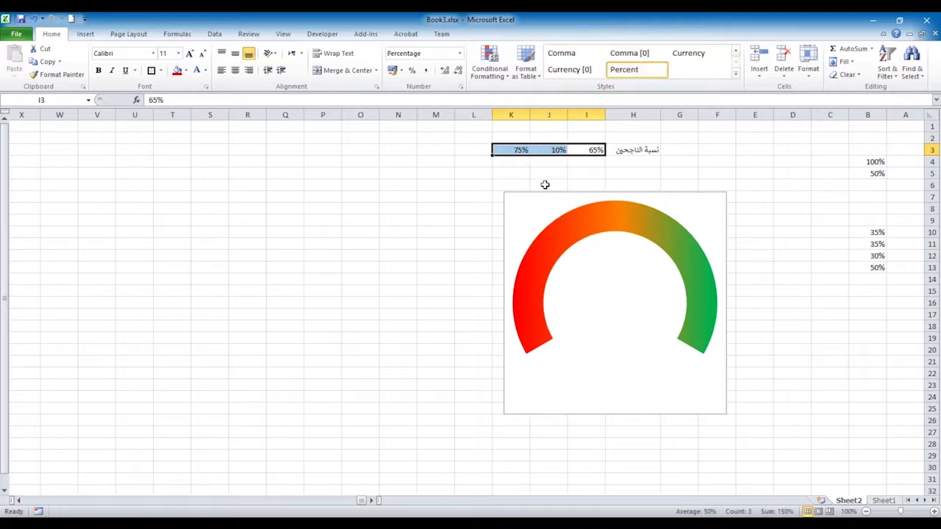
Through Select Data, add a series named from H3 with values =Sheet2!$I$3:$K$3.
click(603, 214)
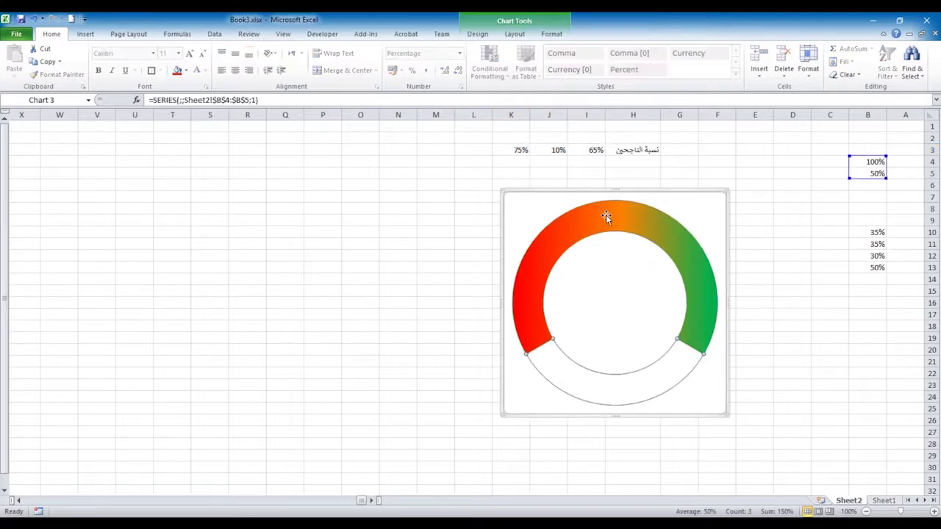
right_click(566, 204)
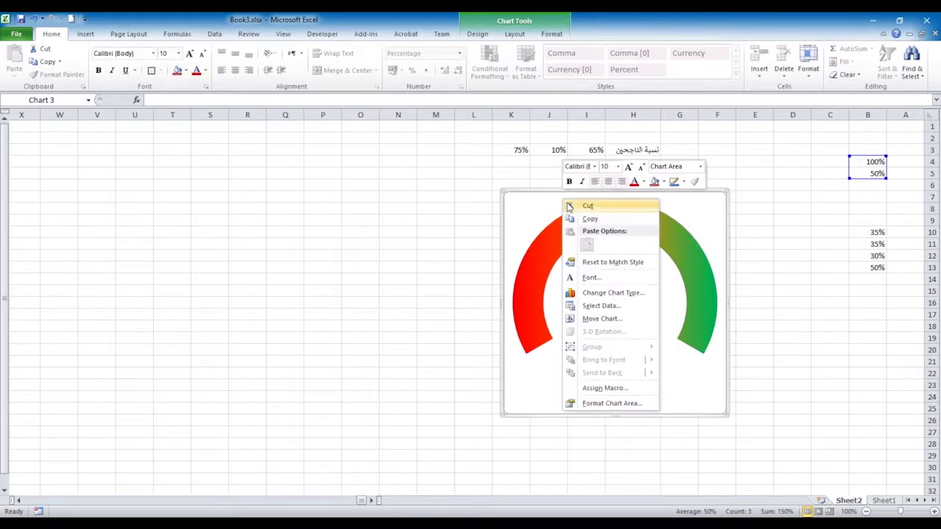
click(601, 305)
drag(374, 257, 380, 188)
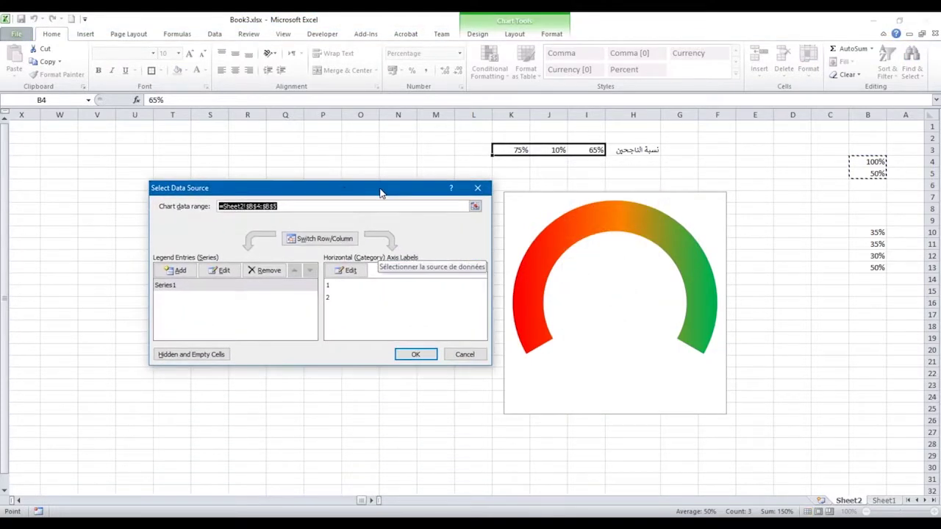
click(175, 271)
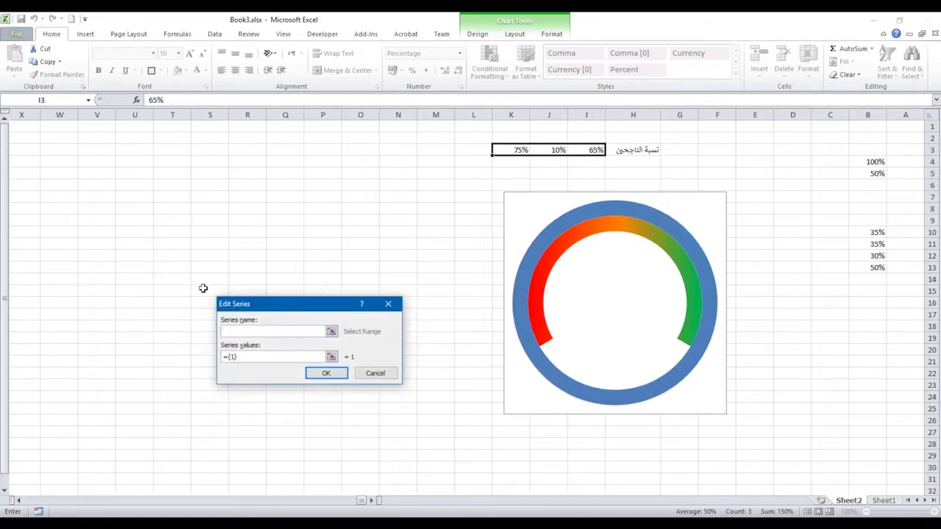
drag(263, 304, 272, 178)
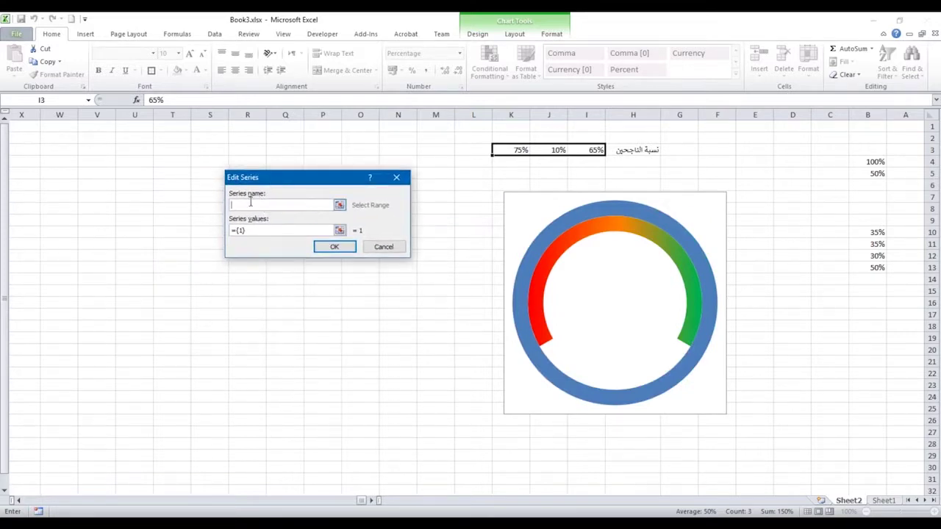
click(640, 151)
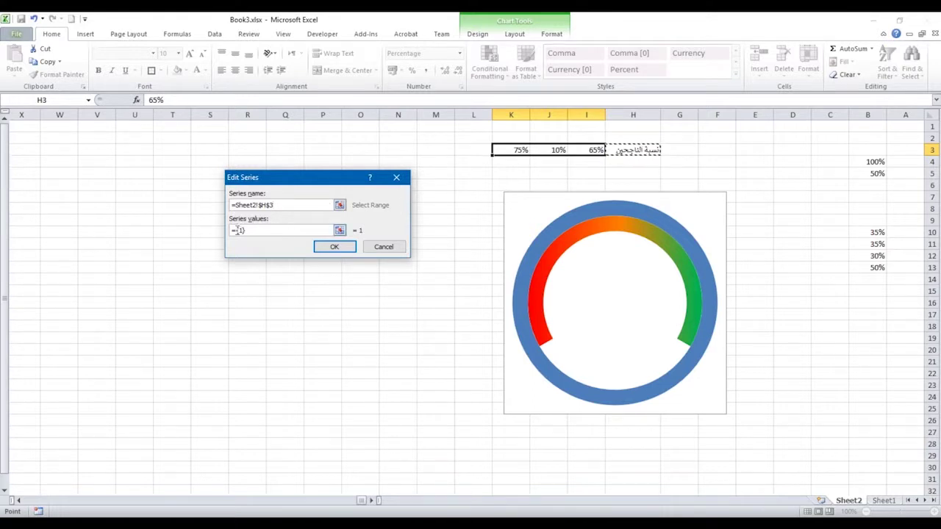
drag(236, 231, 254, 236)
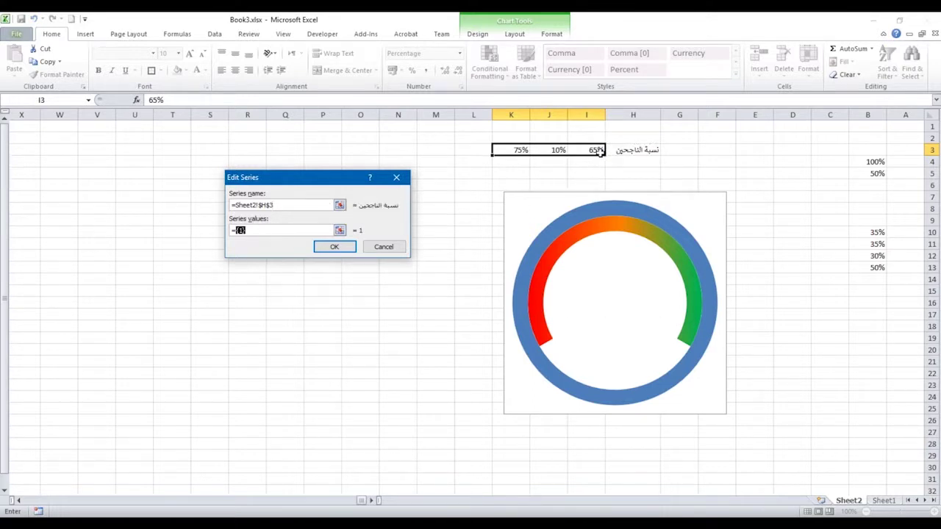
drag(597, 150, 515, 151)
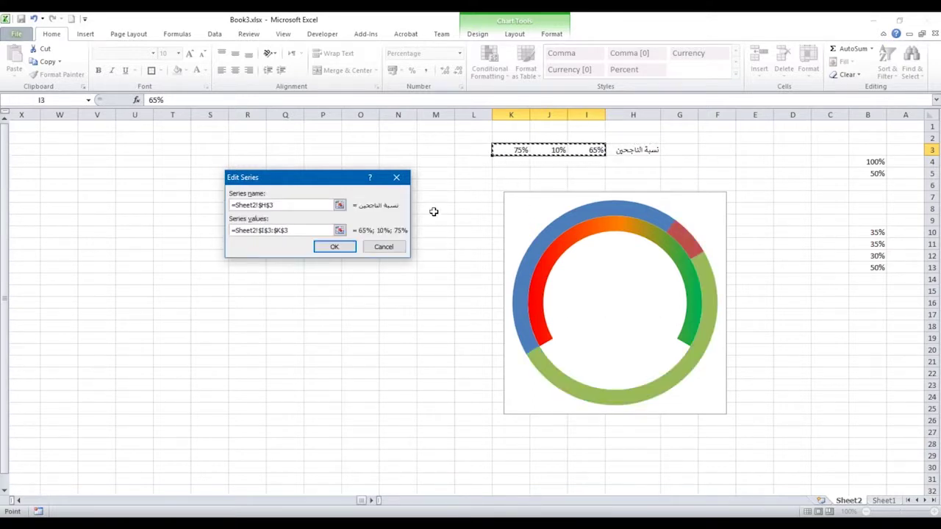
click(335, 247)
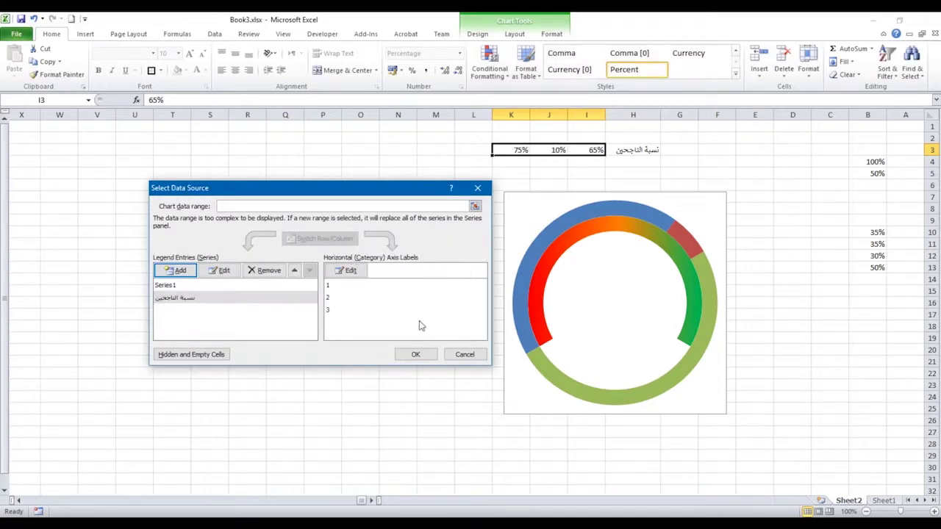
click(416, 355)
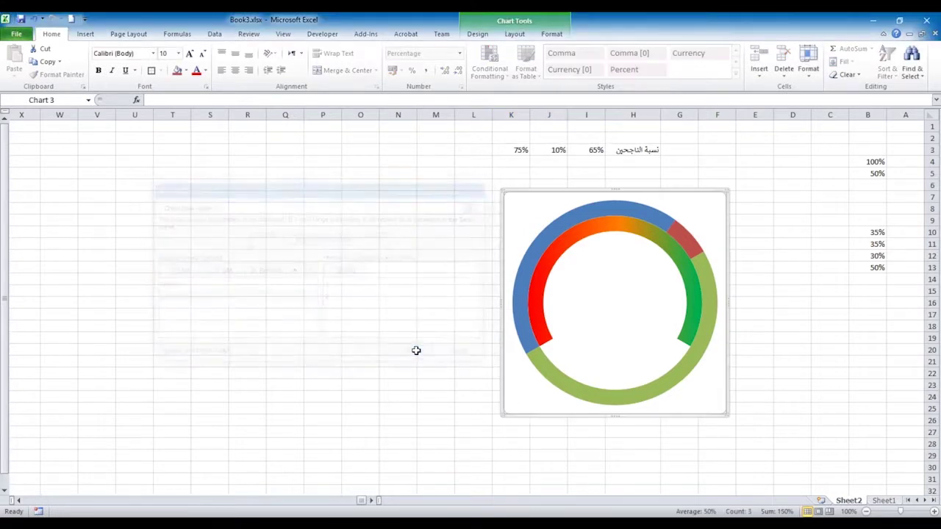
Change the outer H3 series' chart type to a plain Pie.
right_click(564, 226)
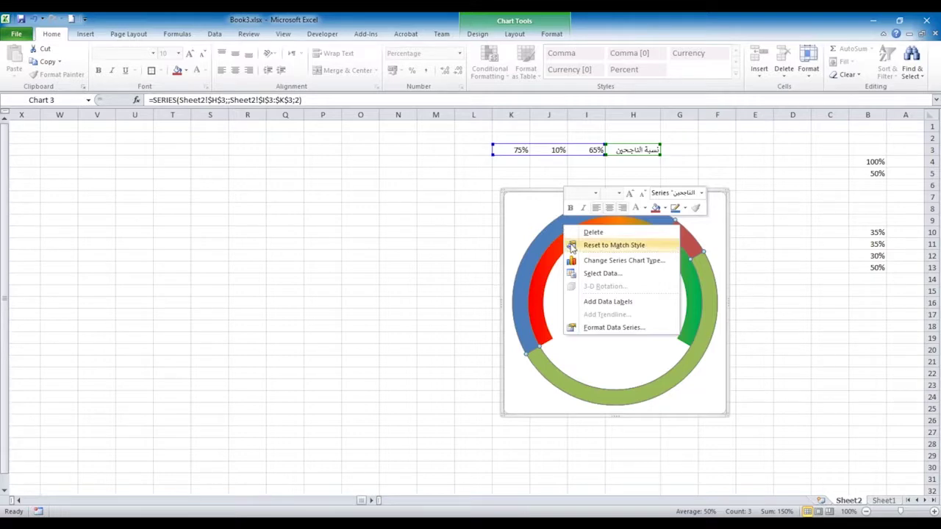
click(600, 262)
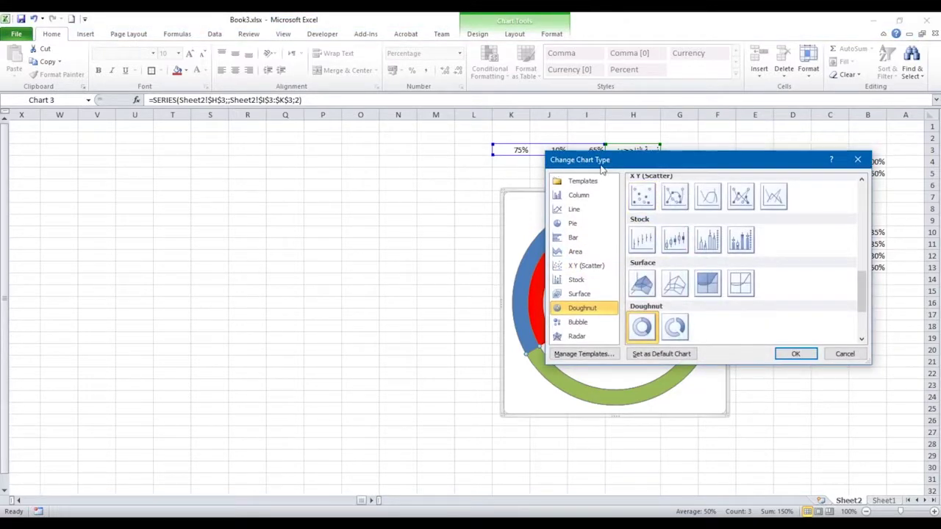
drag(610, 163, 216, 163)
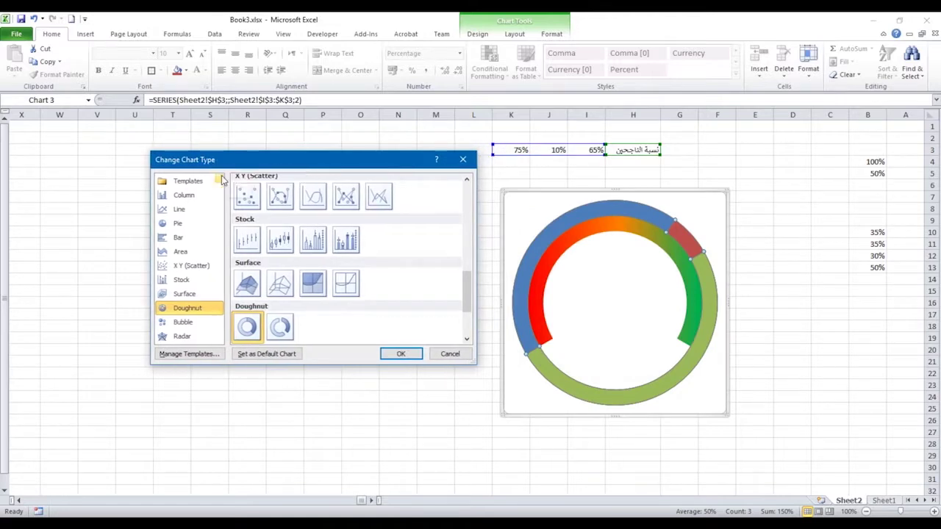
click(184, 224)
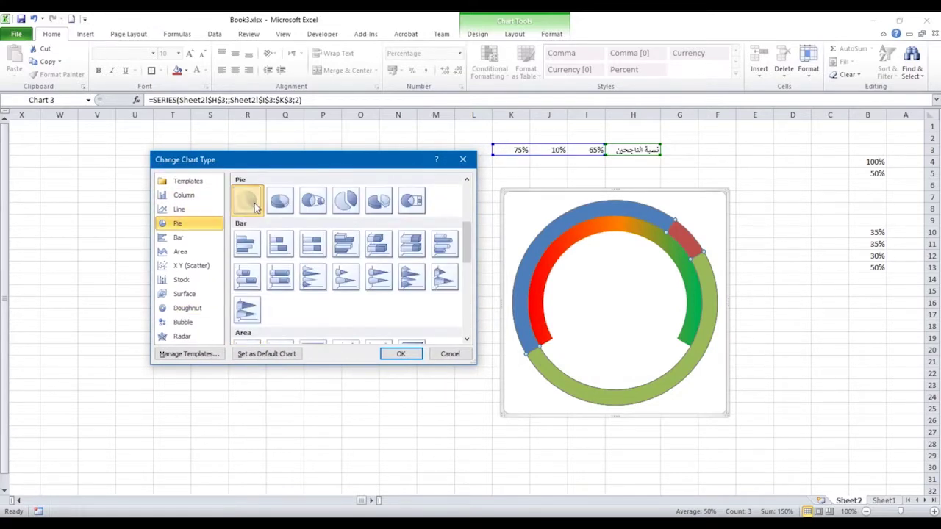
click(247, 200)
click(397, 355)
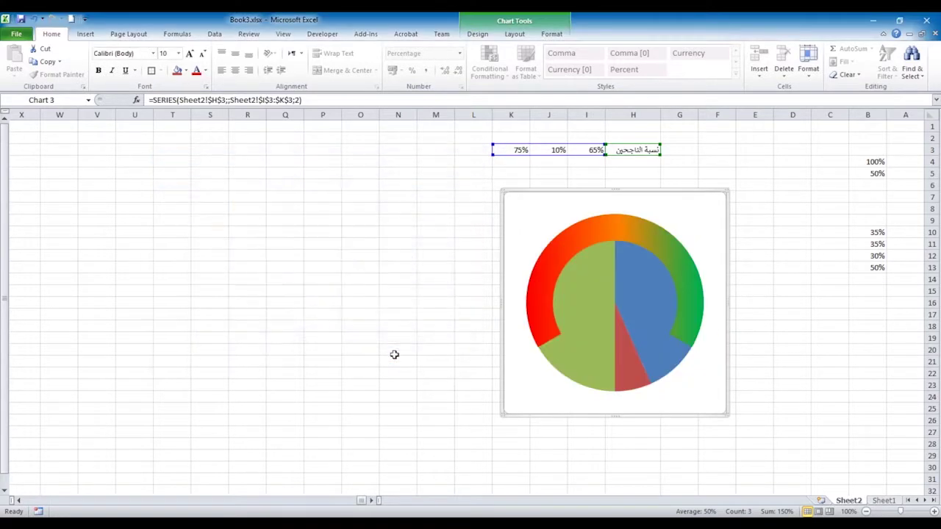
Plot the pie series on the secondary axis.
double_click(609, 289)
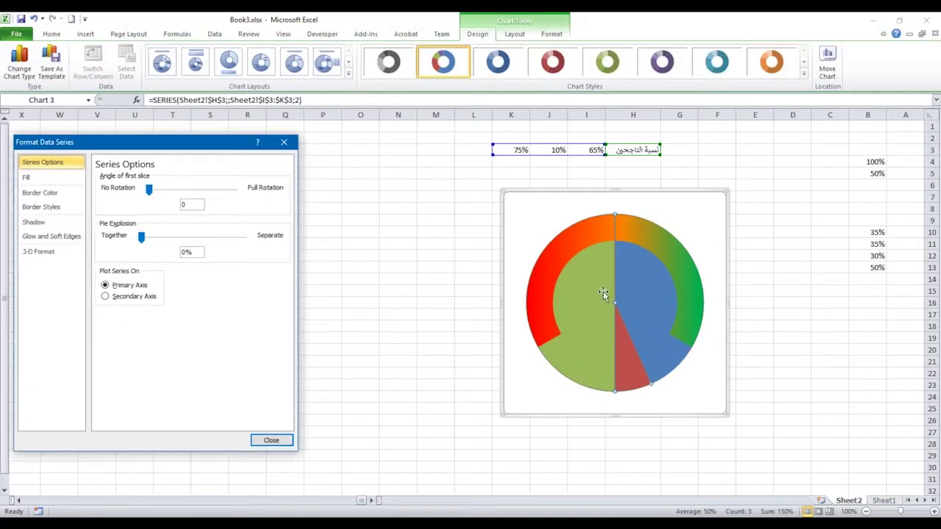
drag(193, 143, 305, 136)
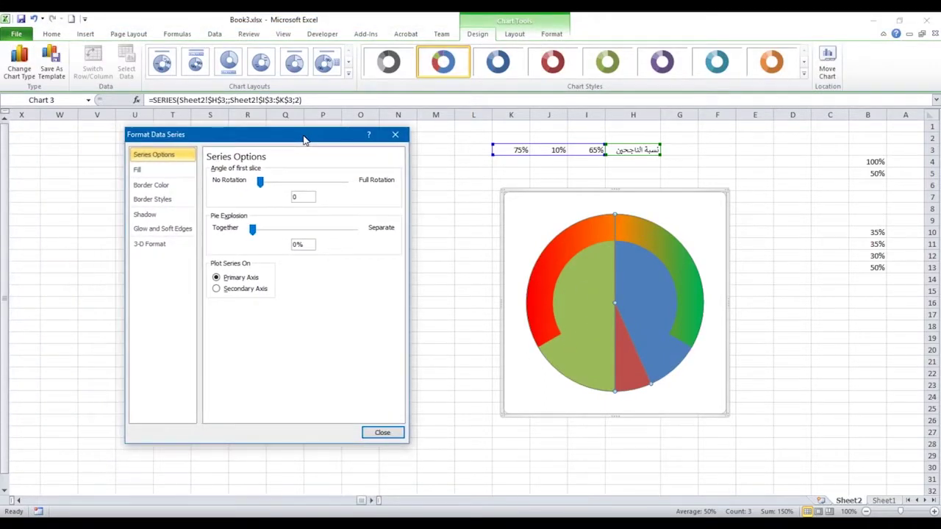
click(236, 292)
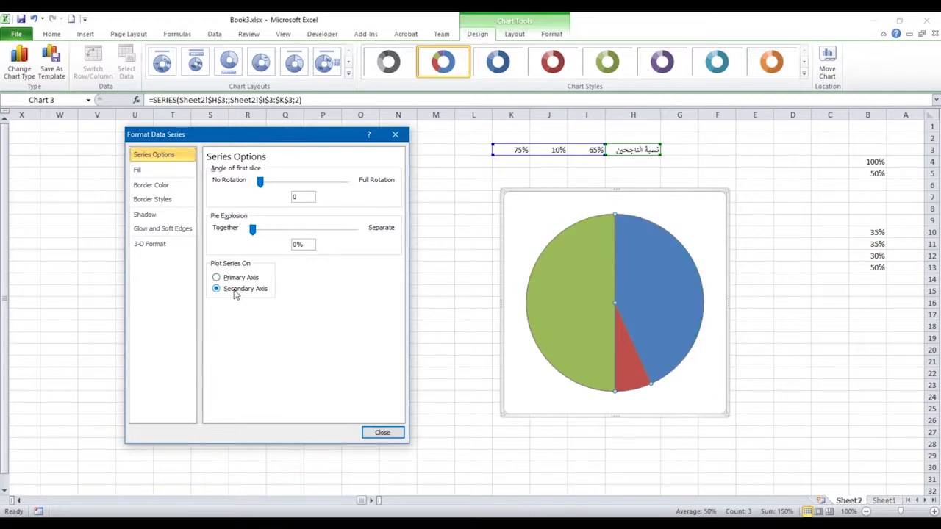
Set No fill on the green 65% and blue 75% slices, leaving only the red wedge.
click(580, 285)
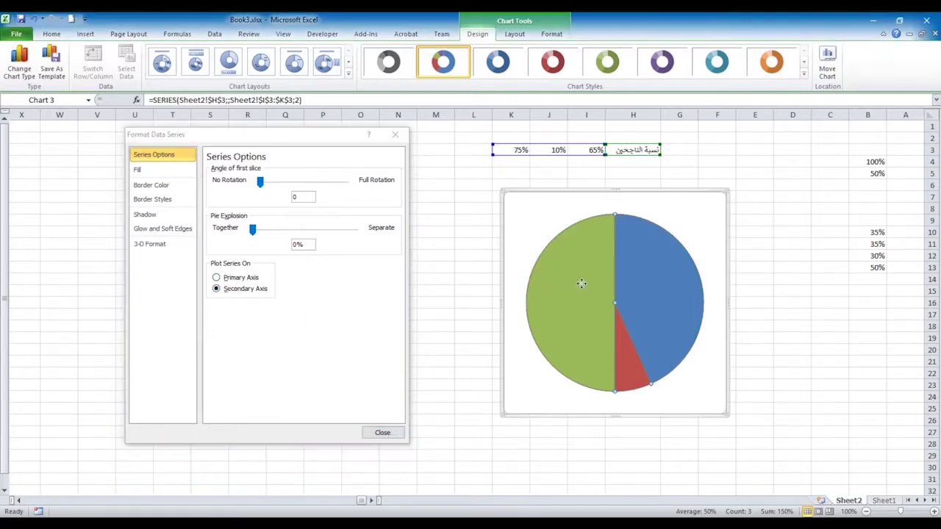
click(158, 173)
click(211, 170)
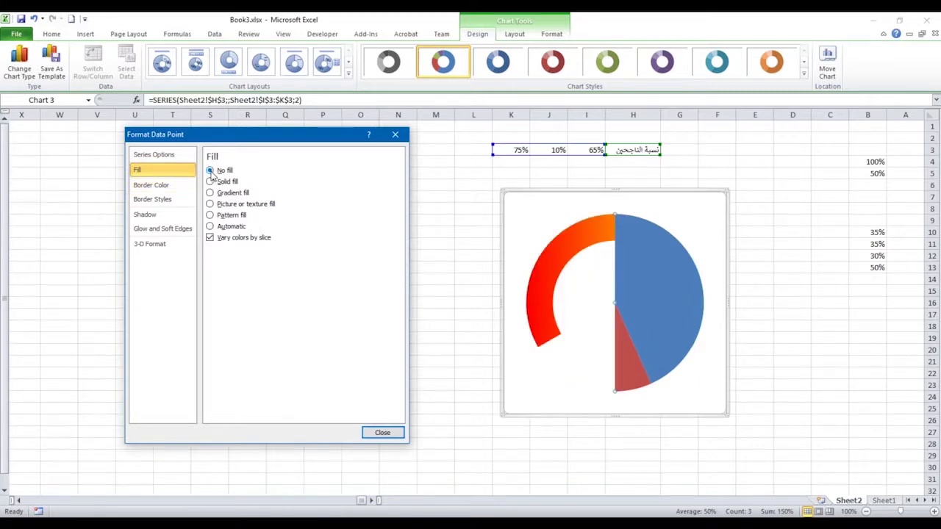
click(646, 272)
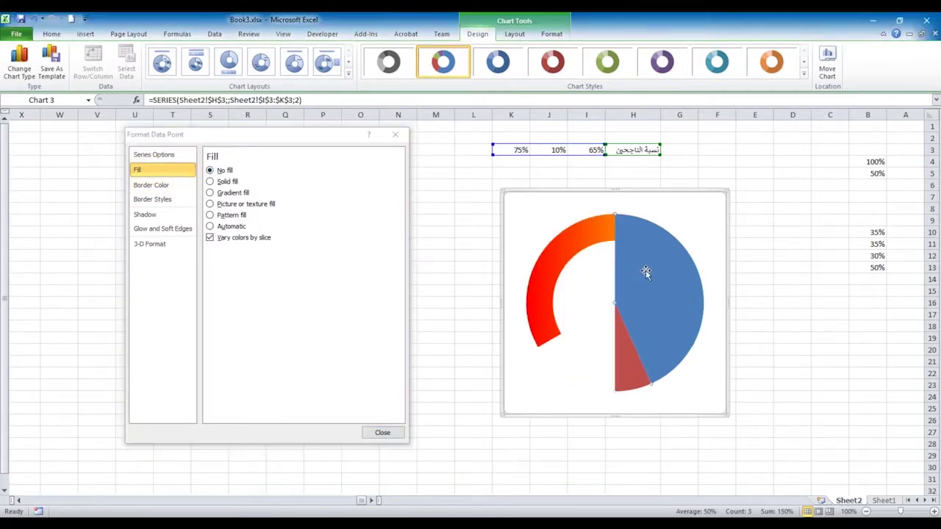
click(158, 172)
click(210, 170)
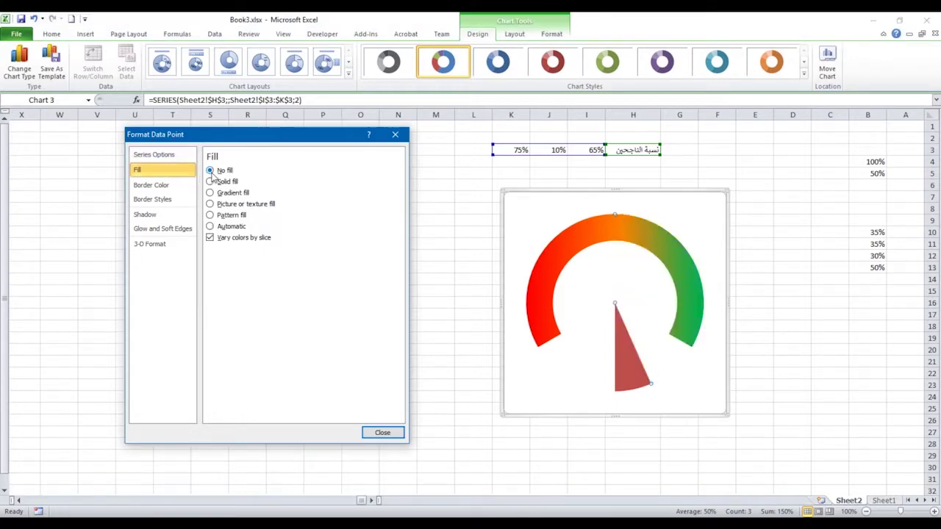
click(166, 155)
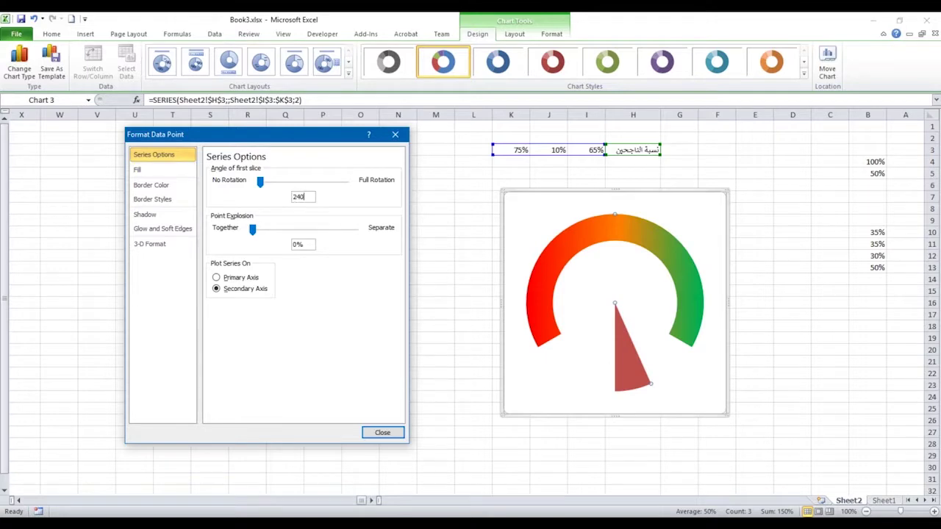
Set the pie's first-slice angle to 240° and give the 10% needle wedge solid black fill.
click(304, 245)
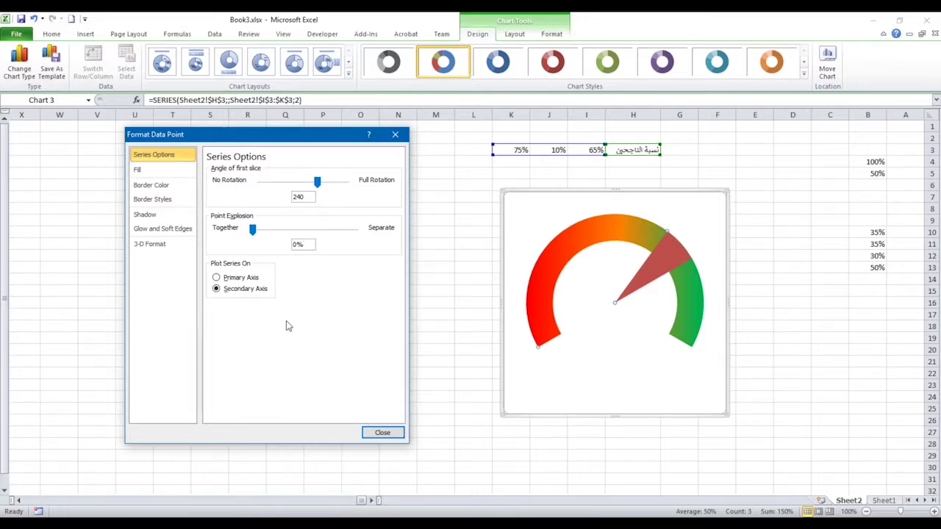
click(140, 170)
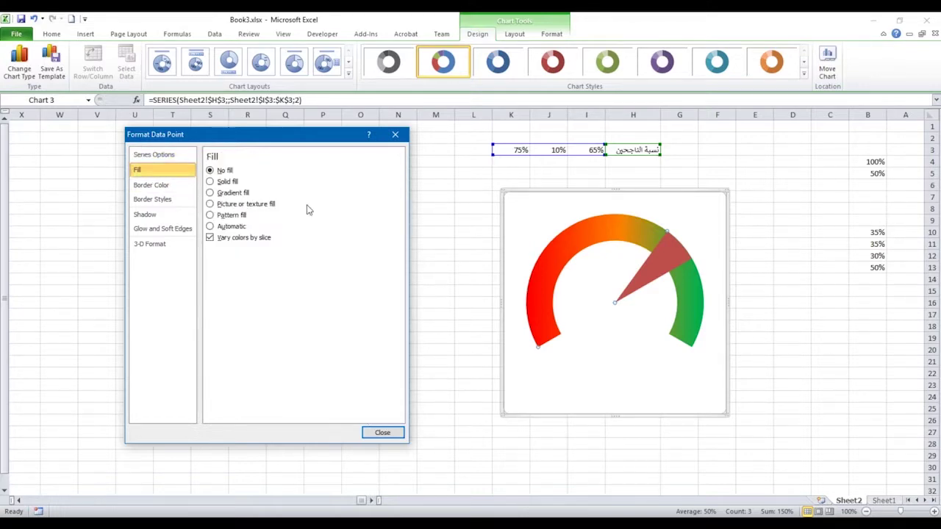
click(667, 262)
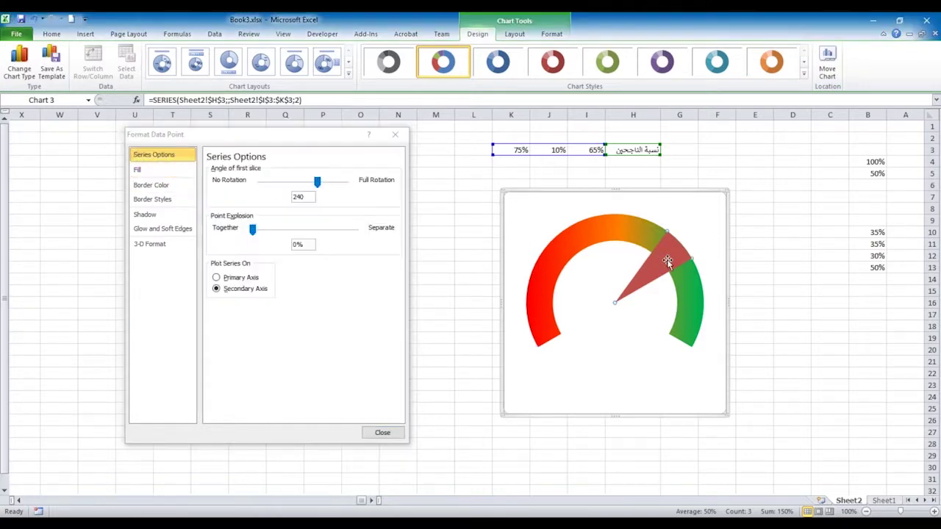
click(150, 171)
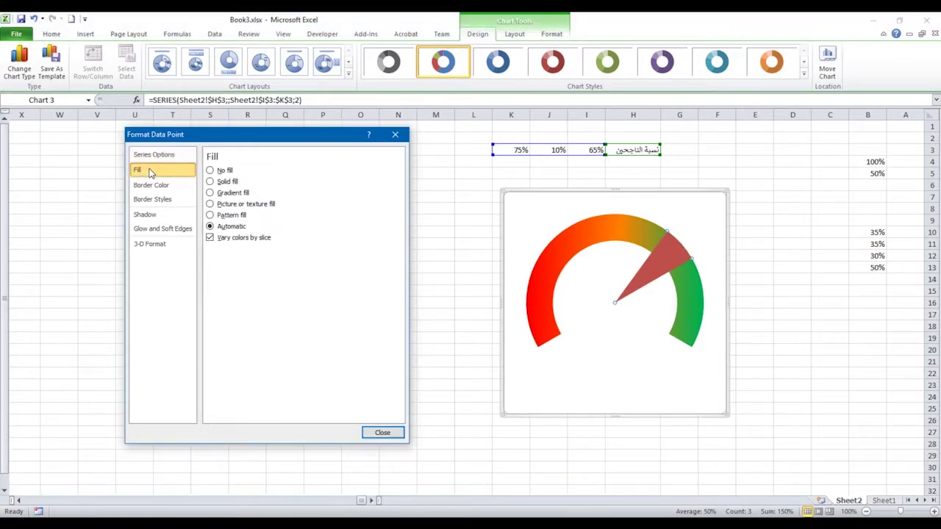
click(210, 182)
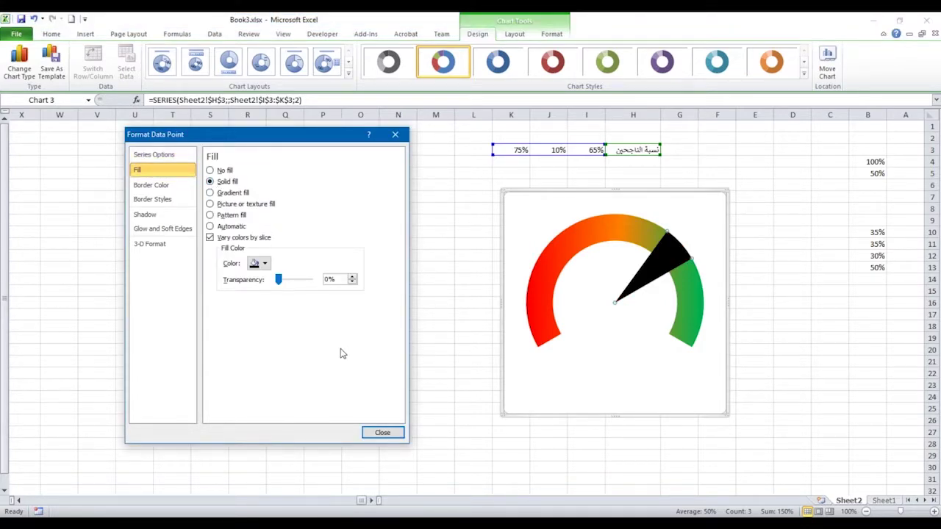
click(380, 433)
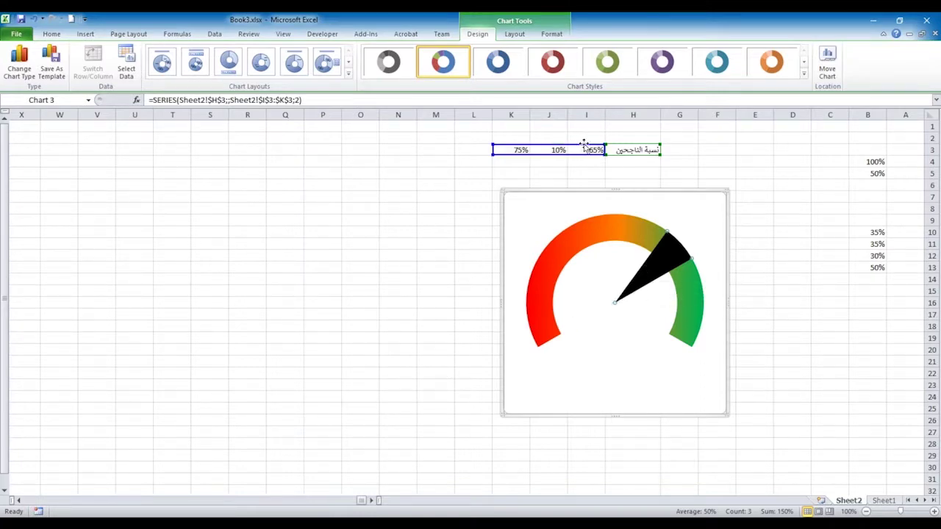
Change J3 to 1% to thin the needle and hide J3:K3 with white text.
click(556, 149)
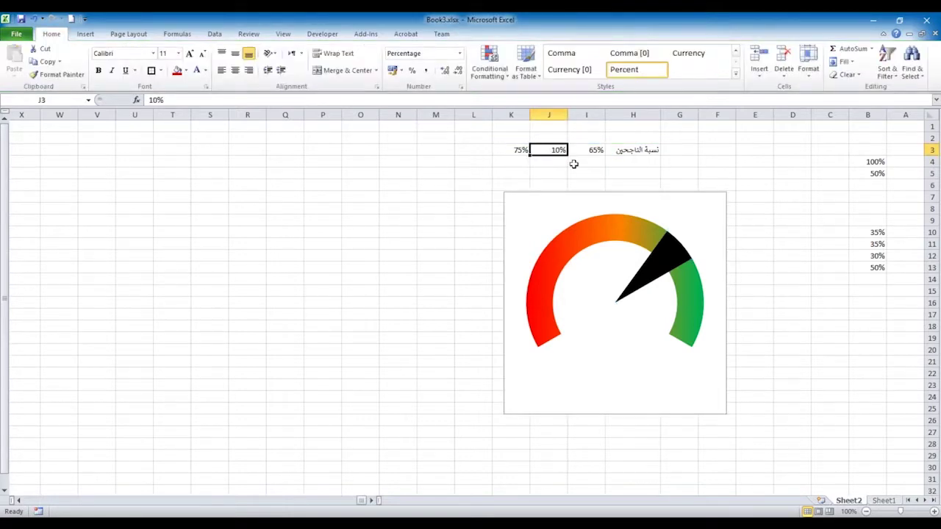
text(1)
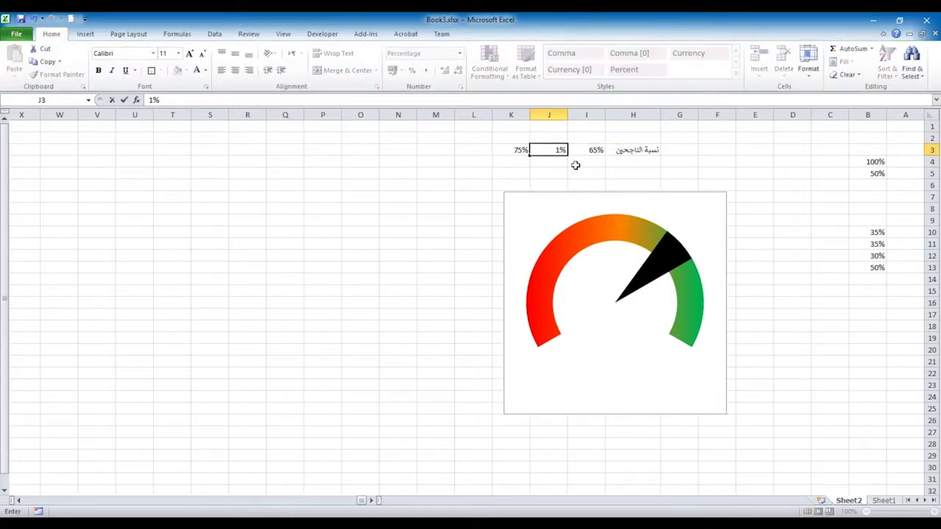
click(575, 165)
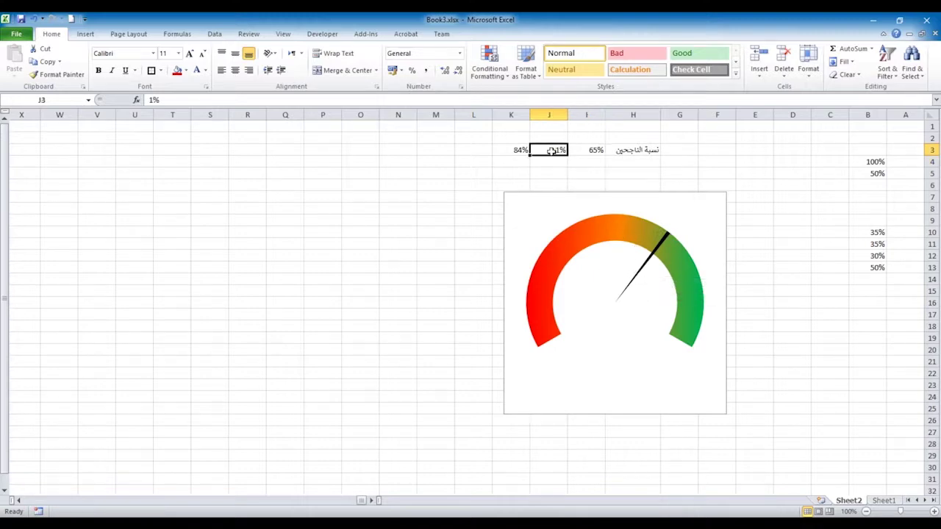
drag(553, 153, 514, 151)
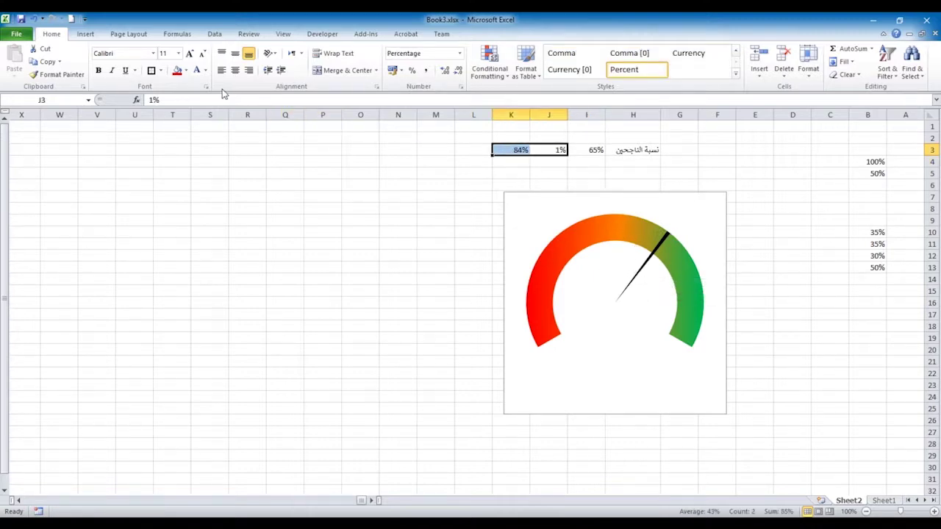
click(196, 70)
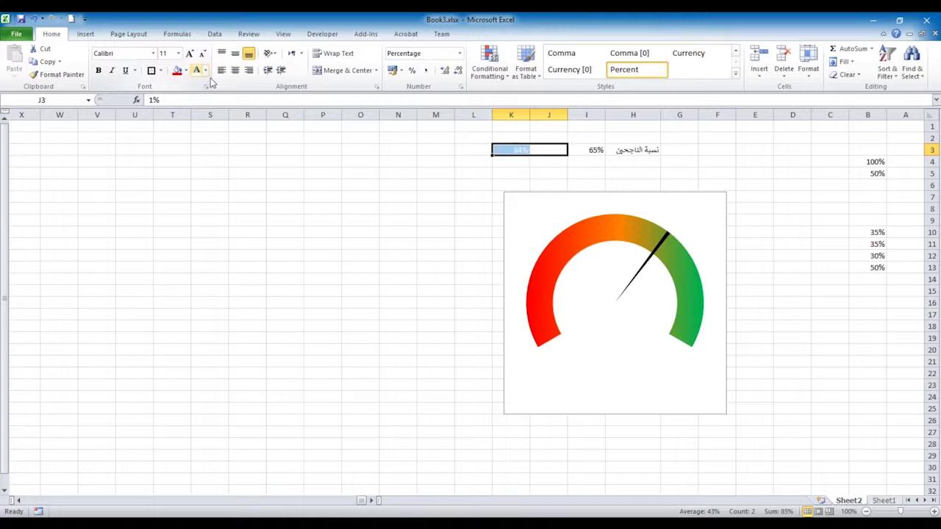
click(420, 196)
Centre H3:I3 horizontally and vertically and make row 3 taller.
drag(595, 150, 631, 149)
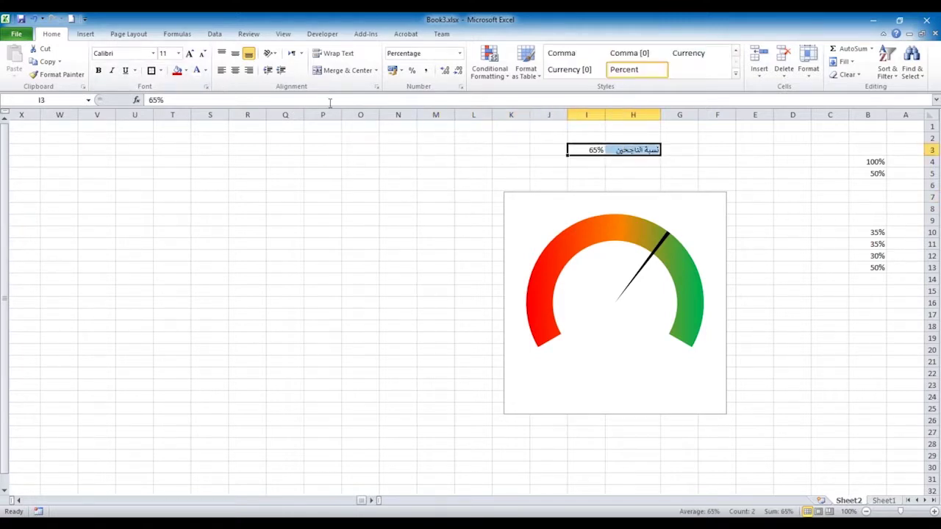
click(234, 70)
click(236, 54)
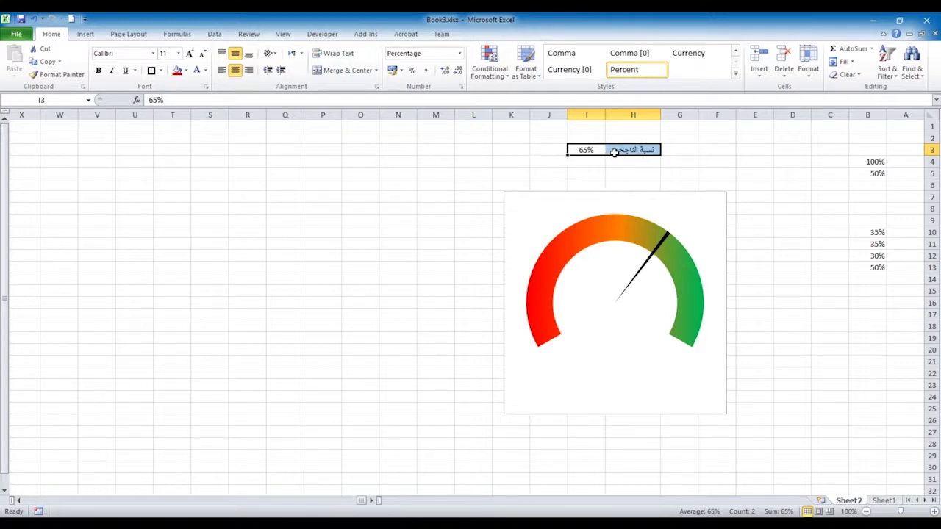
drag(929, 150, 928, 159)
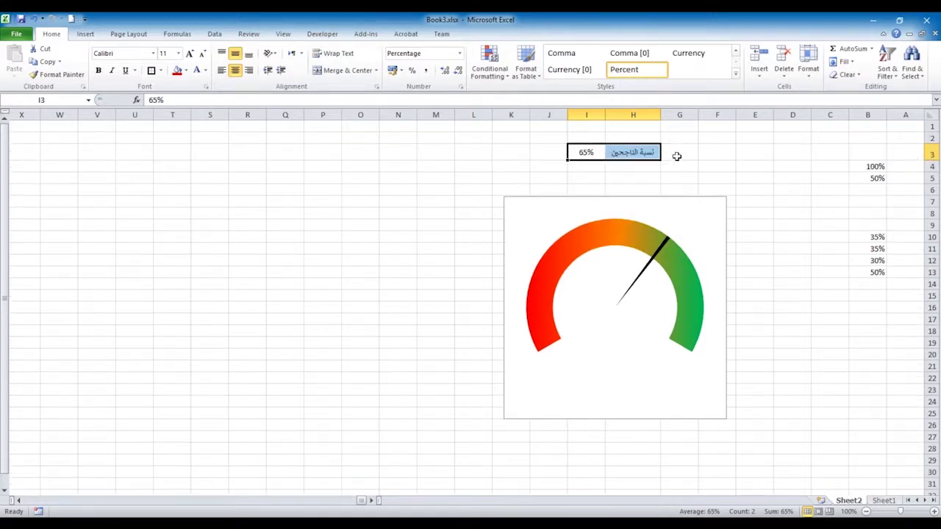
click(610, 151)
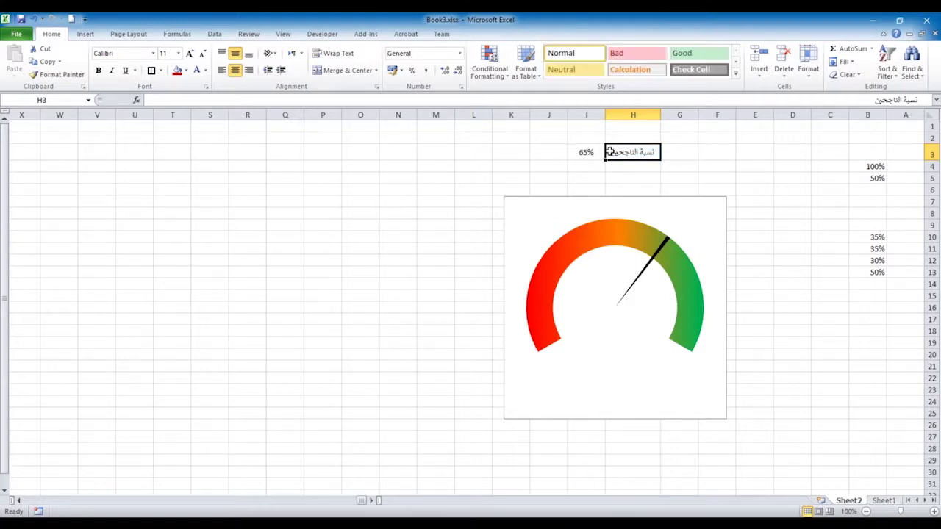
Fill H3 red with white text and outline H3:I3 with a red border.
click(177, 70)
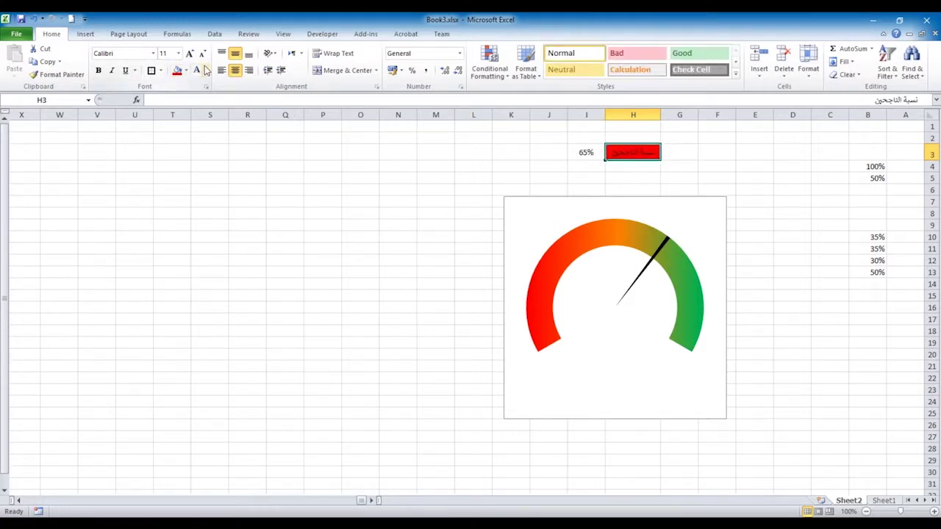
click(207, 70)
click(196, 108)
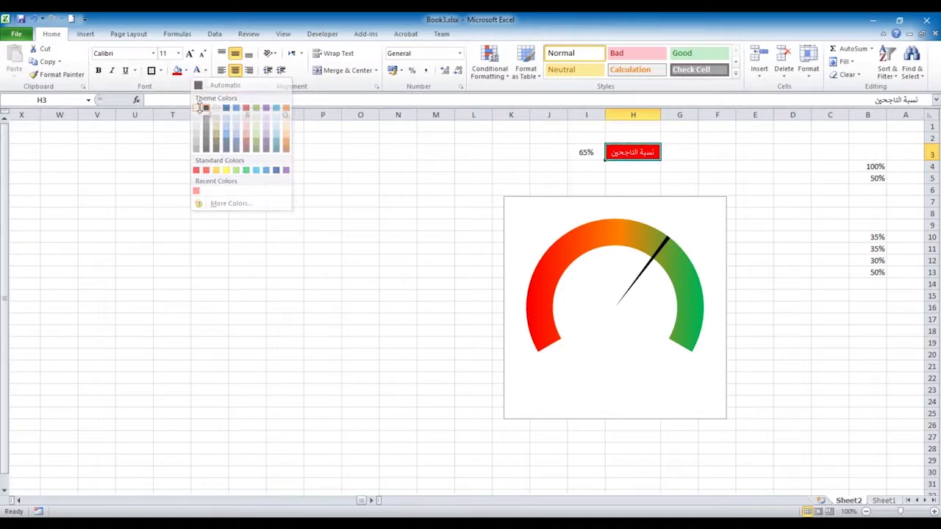
drag(592, 154, 616, 156)
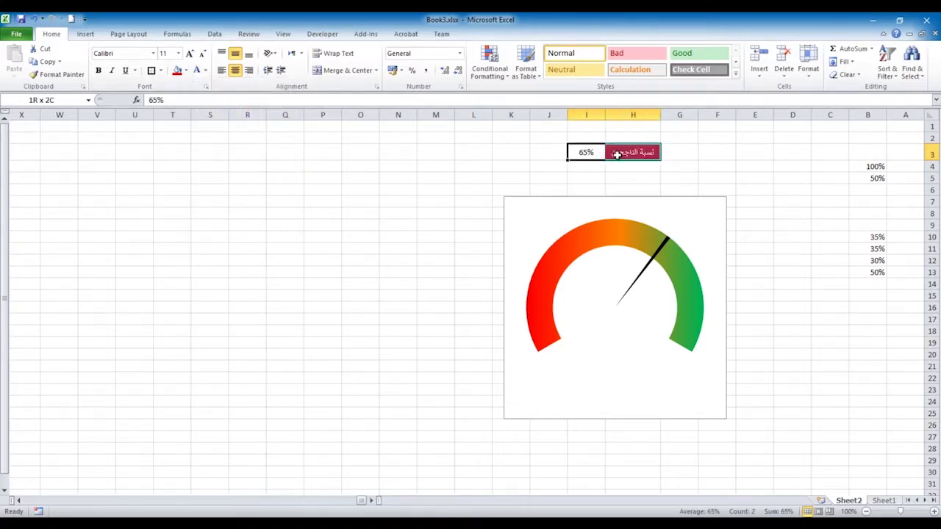
click(160, 71)
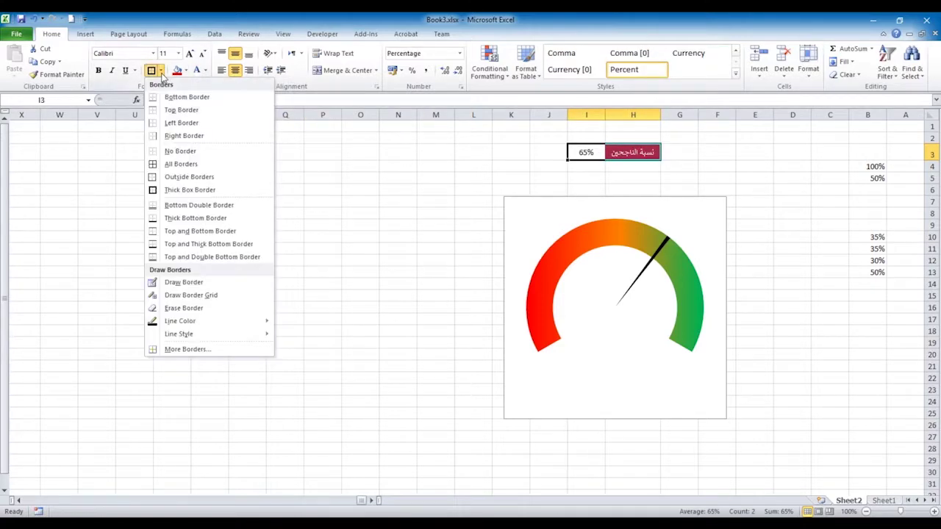
mouse_move(182, 327)
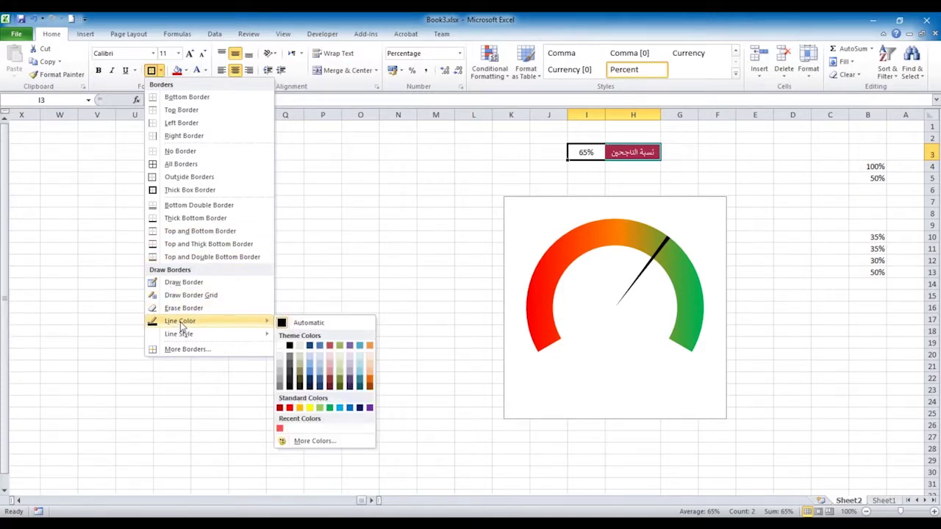
click(289, 407)
click(153, 72)
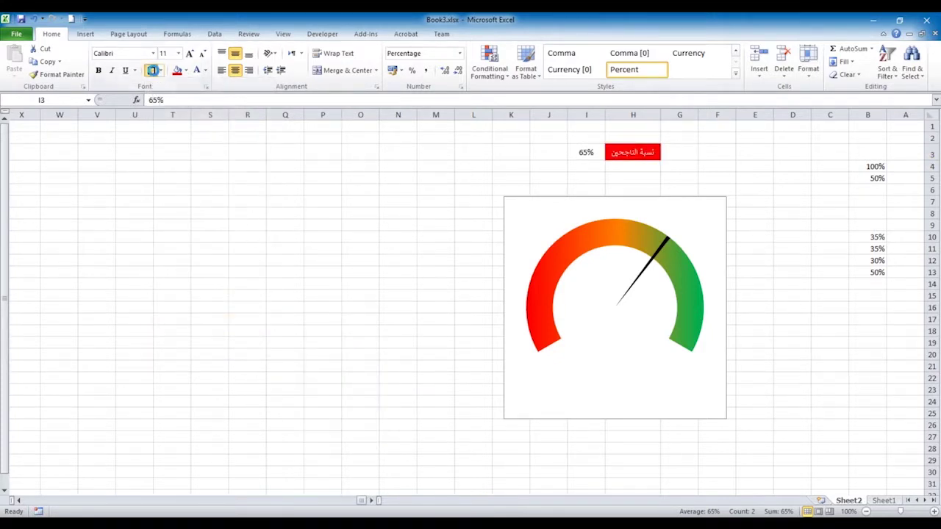
click(460, 189)
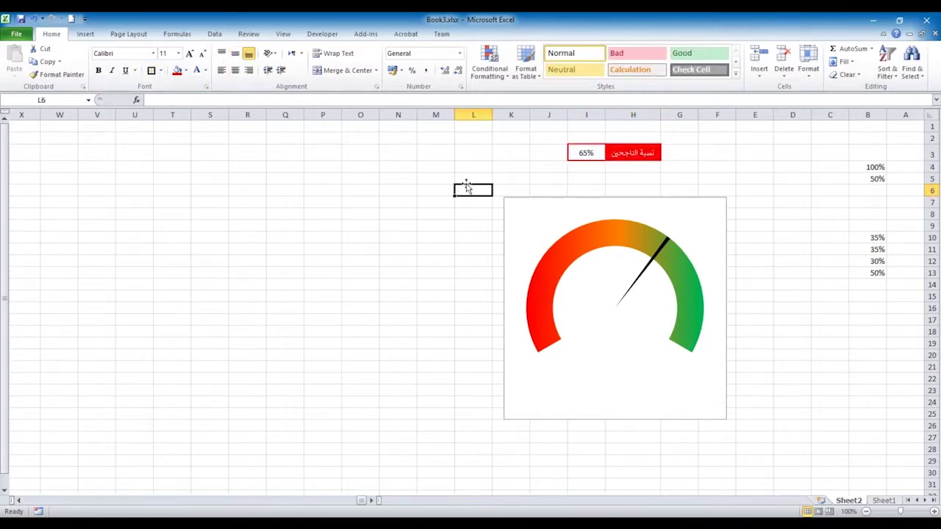
Enter 70%, then 100% in I3 so the needle swings to the arc's end.
click(586, 153)
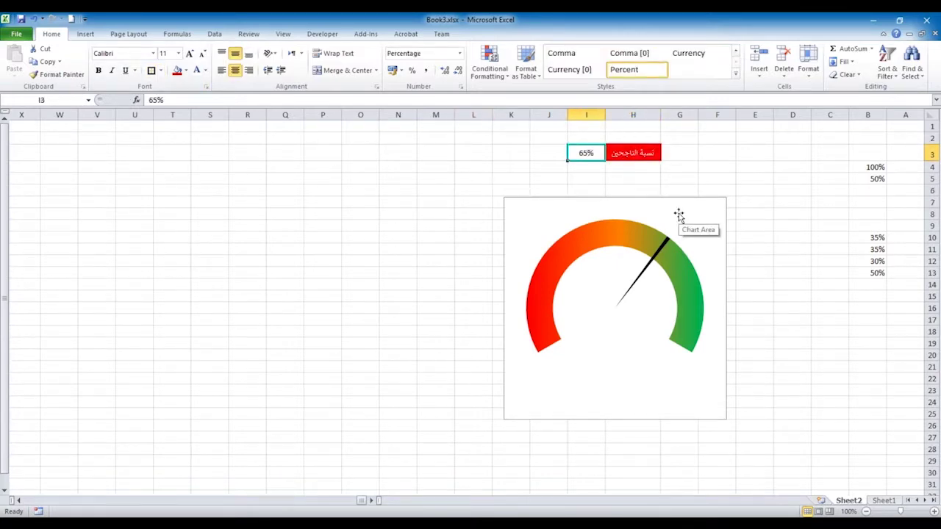
text(70)
key(Tab)
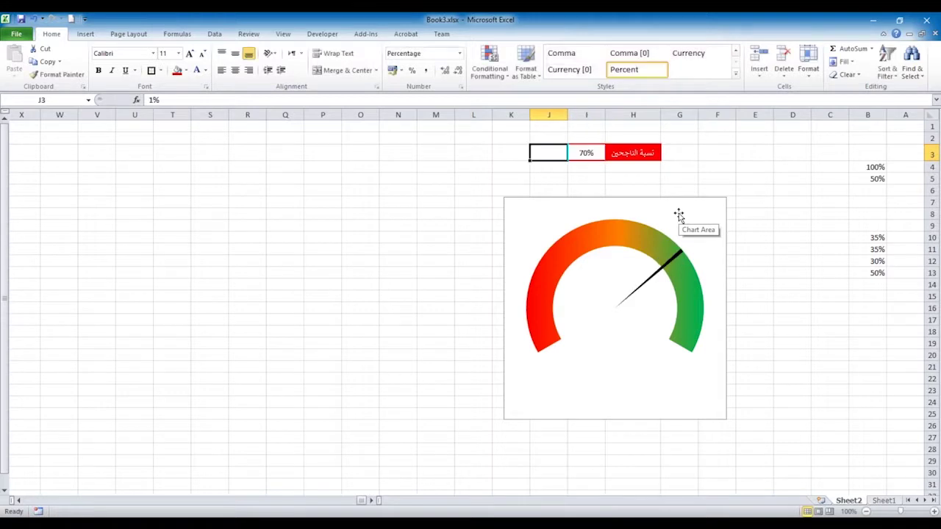
click(589, 155)
text(100)
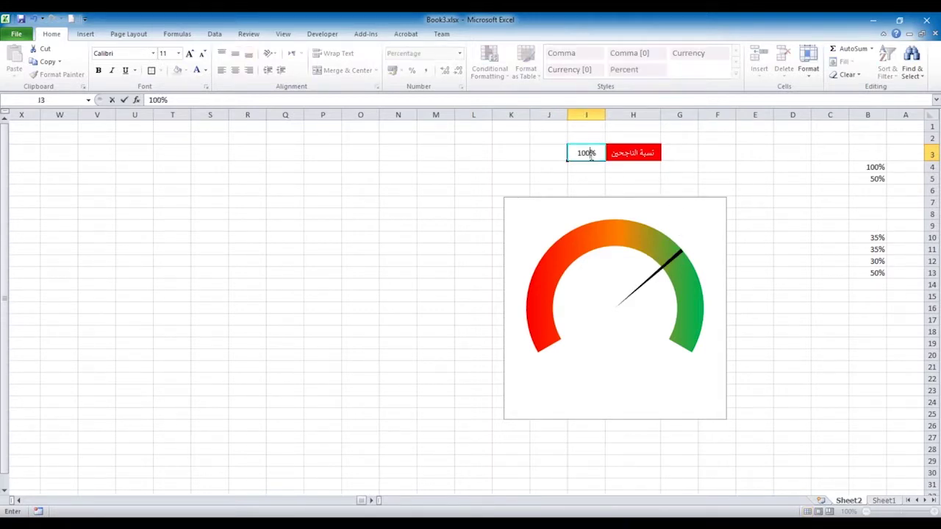
key(Tab)
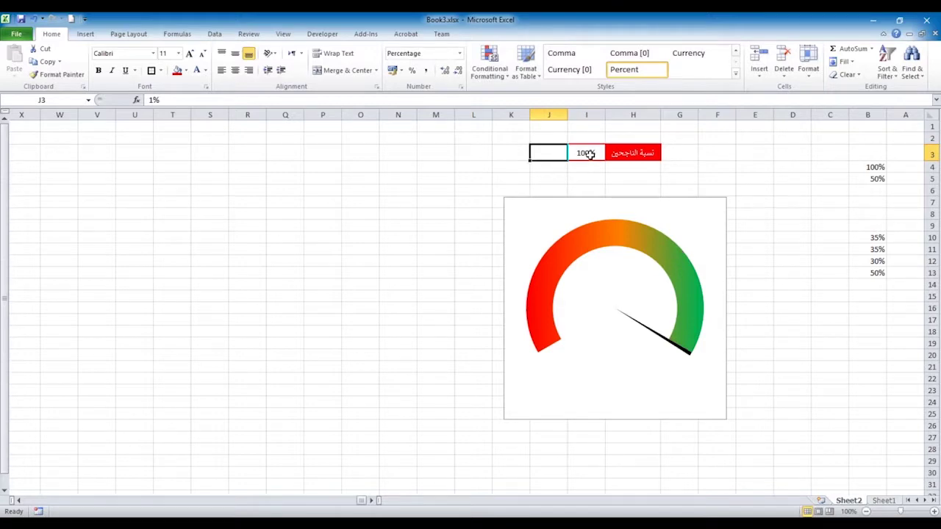
click(622, 320)
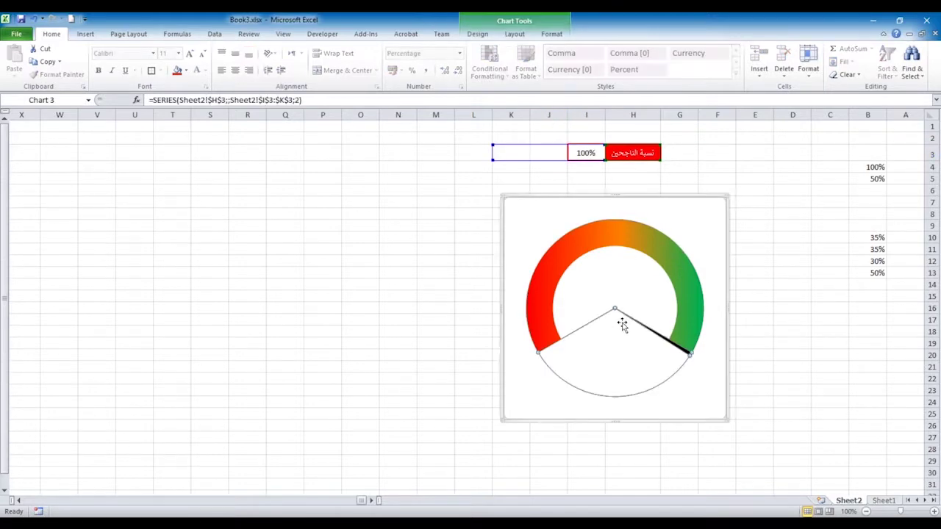
Draw a small oval at the gauge centre where the needle pivots.
click(86, 34)
click(127, 70)
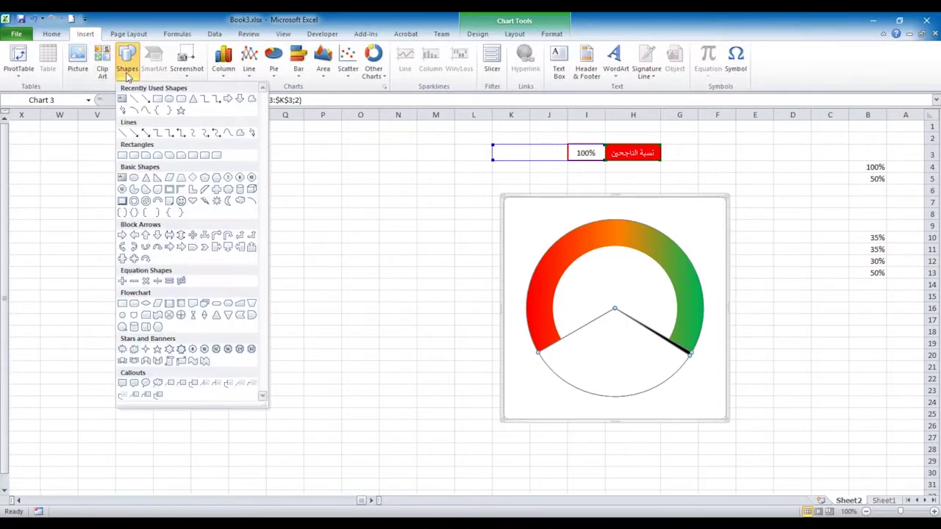
click(169, 100)
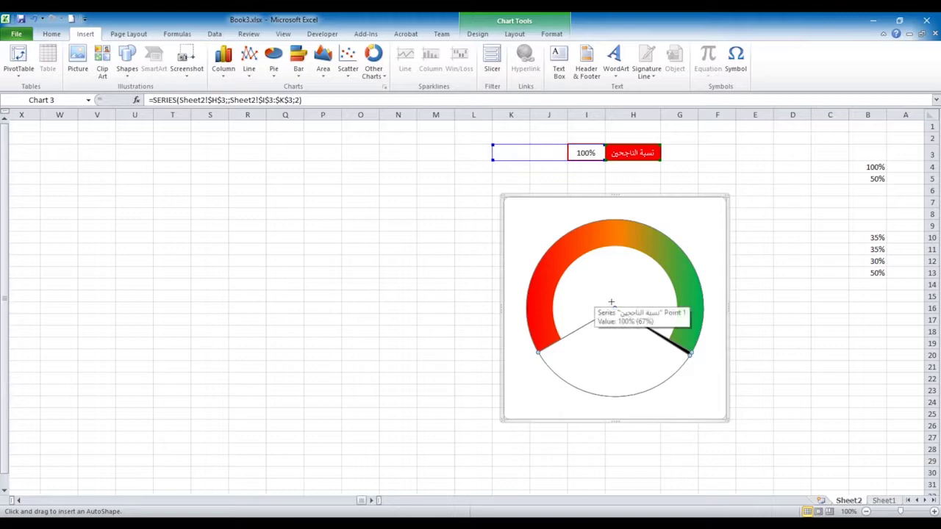
drag(609, 300, 623, 315)
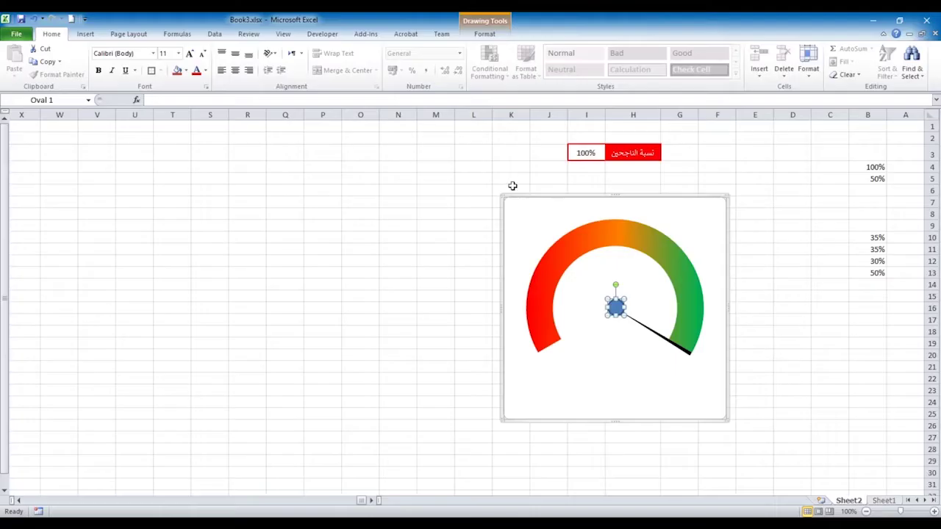
Give the hub circle a Circle bevel and set its outline colour.
click(483, 35)
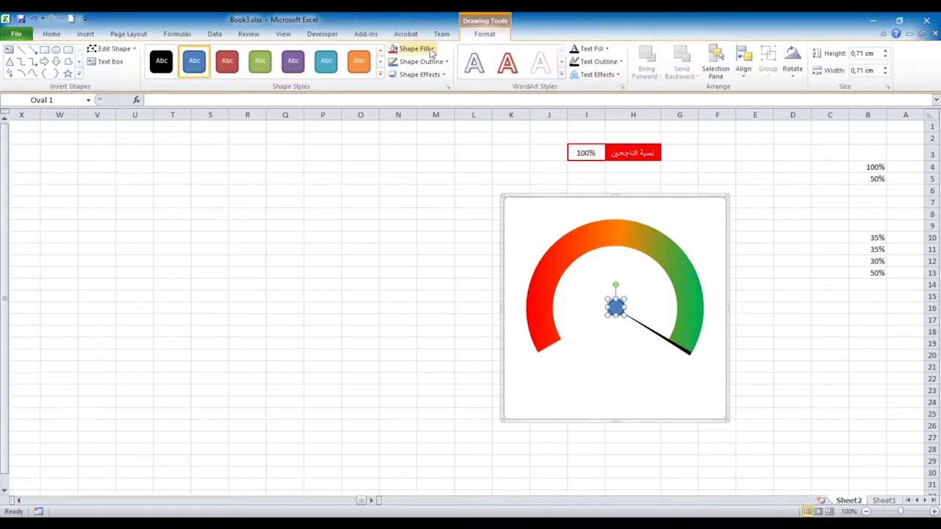
click(425, 75)
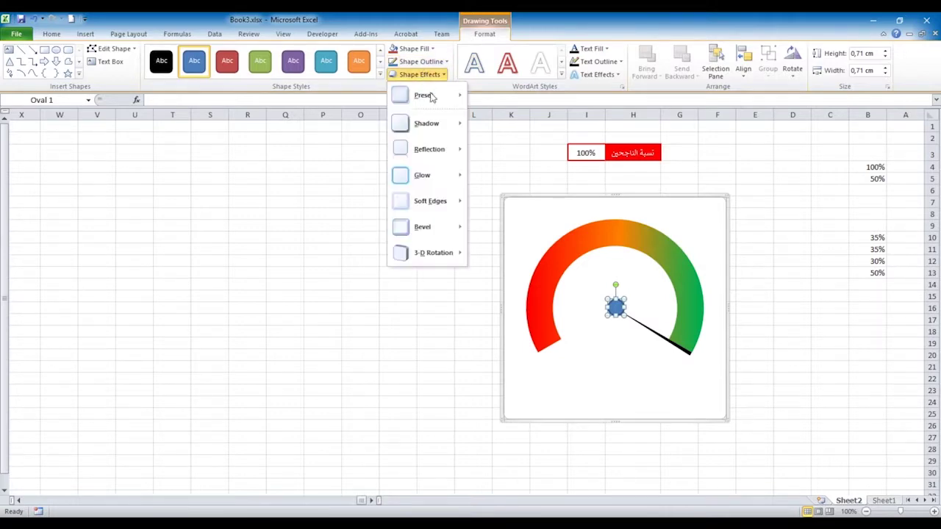
mouse_move(422, 230)
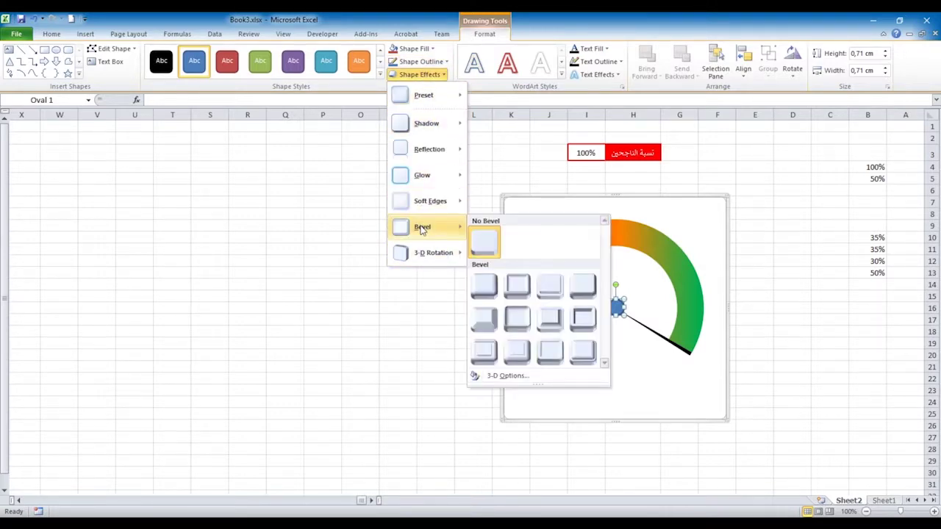
click(490, 286)
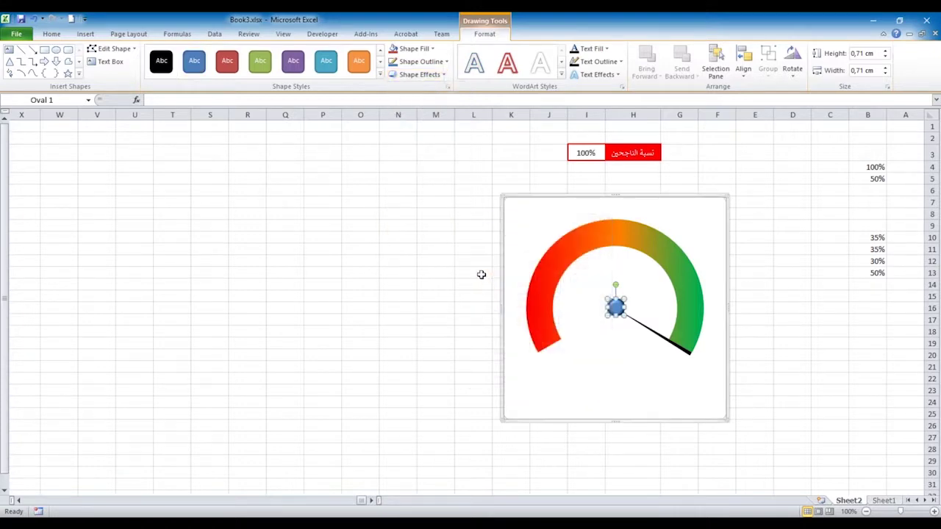
click(445, 63)
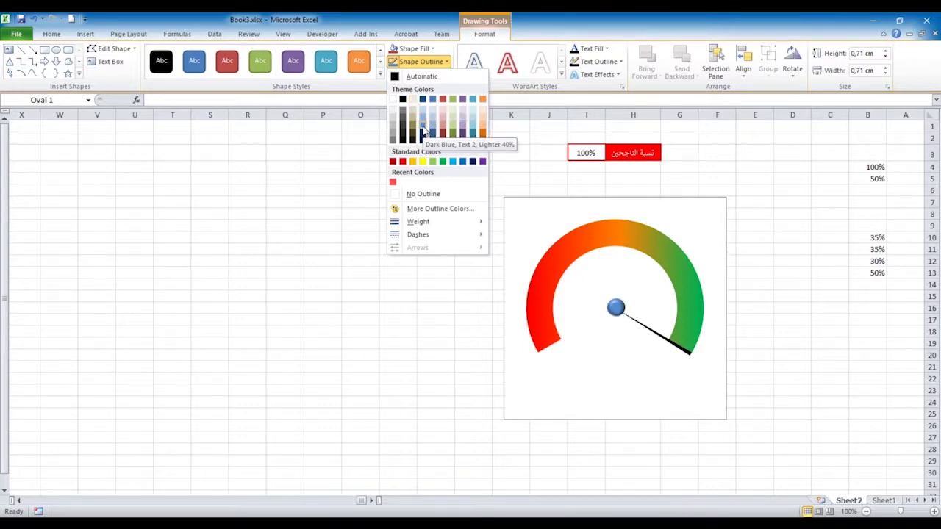
click(423, 131)
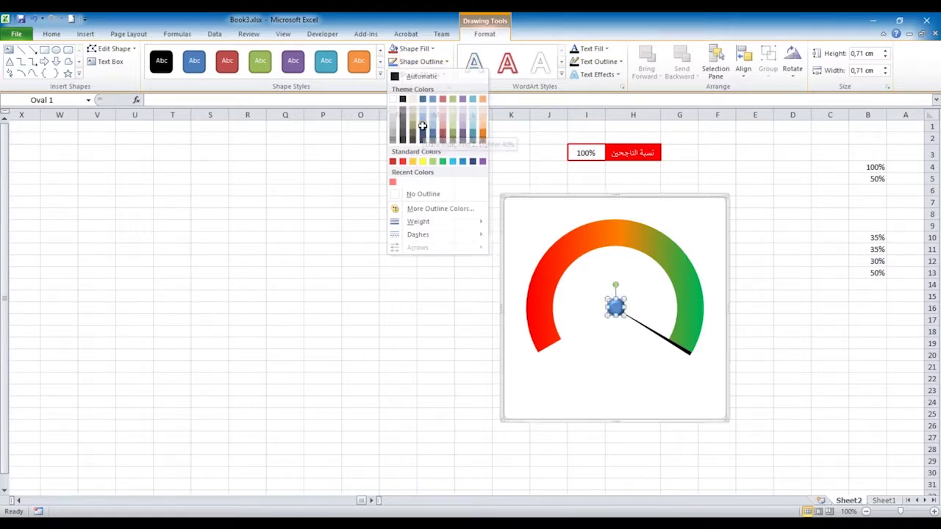
click(439, 261)
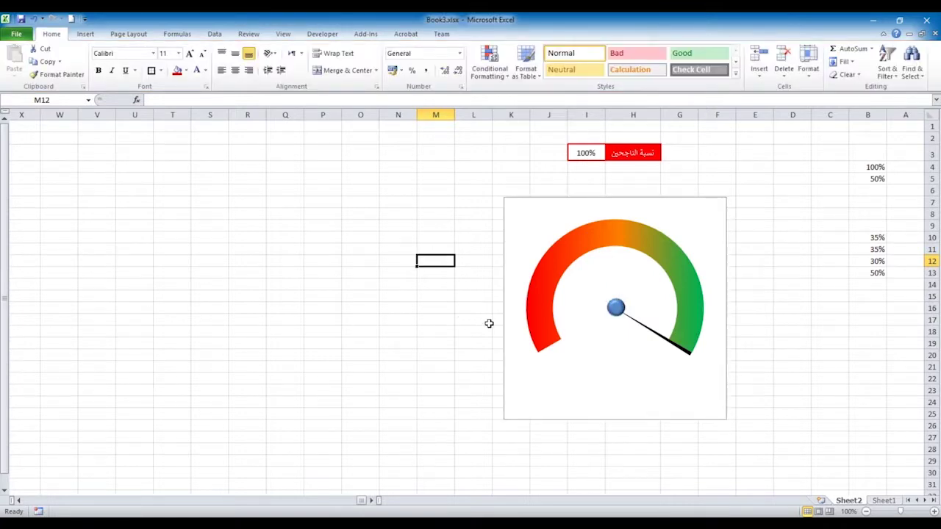
click(85, 34)
Draw a rounded rectangle left of the gauge with fully rounded ends.
click(126, 68)
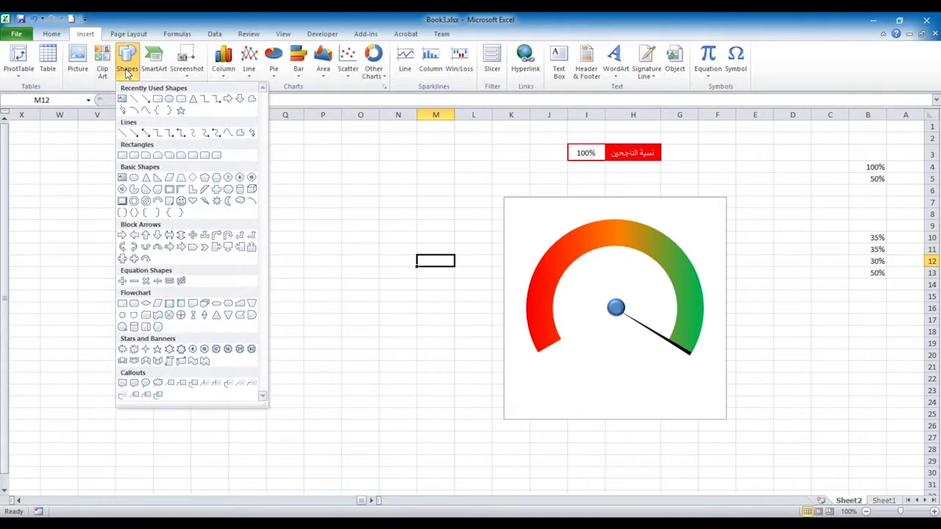
click(134, 157)
drag(305, 295, 363, 318)
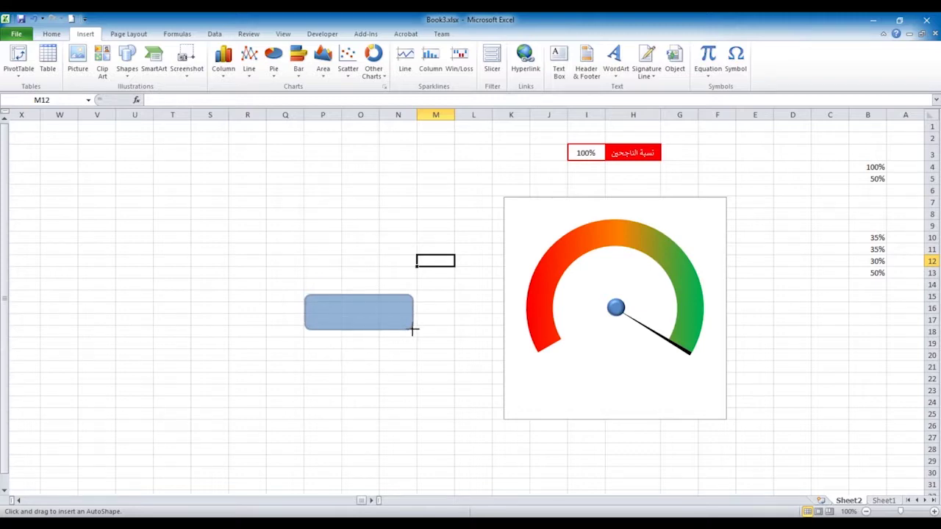
drag(362, 318, 412, 330)
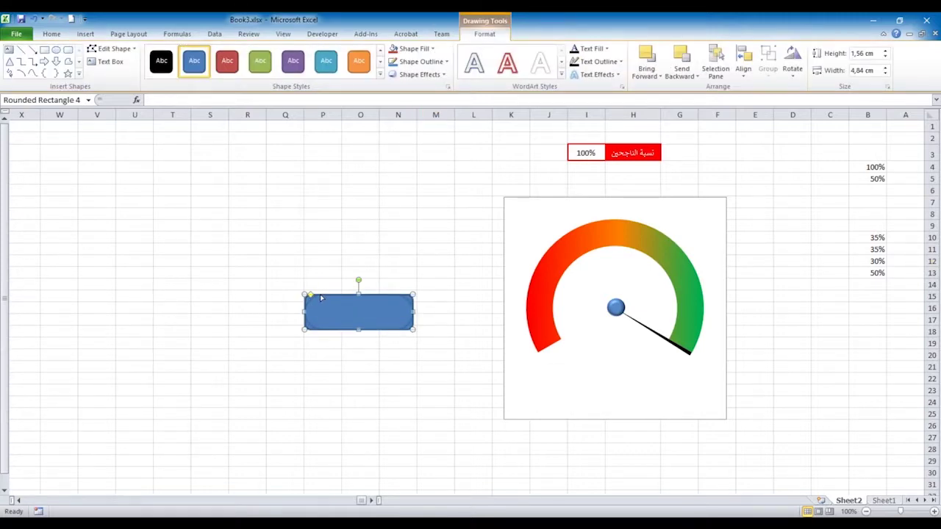
drag(310, 294, 327, 295)
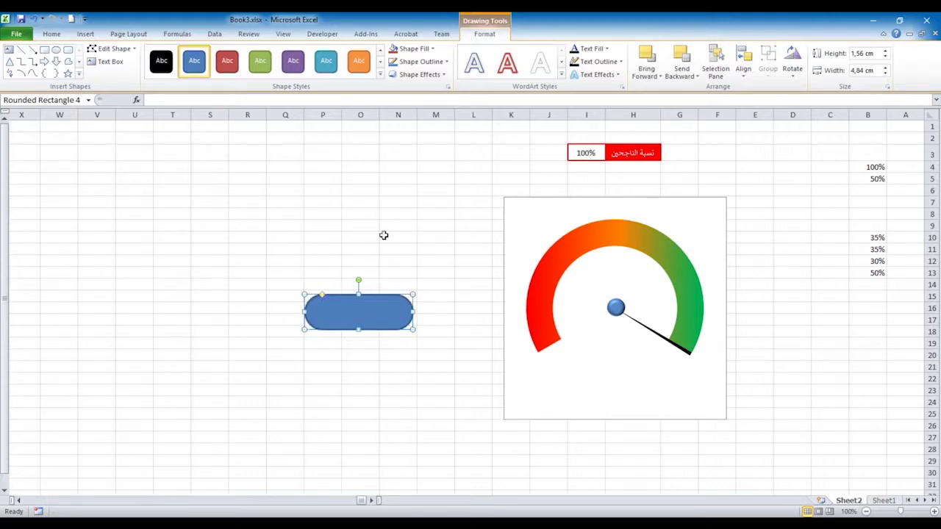
Apply a 3-D preset with No Shadow, then shrink the rectangle and place it below the hub.
click(441, 76)
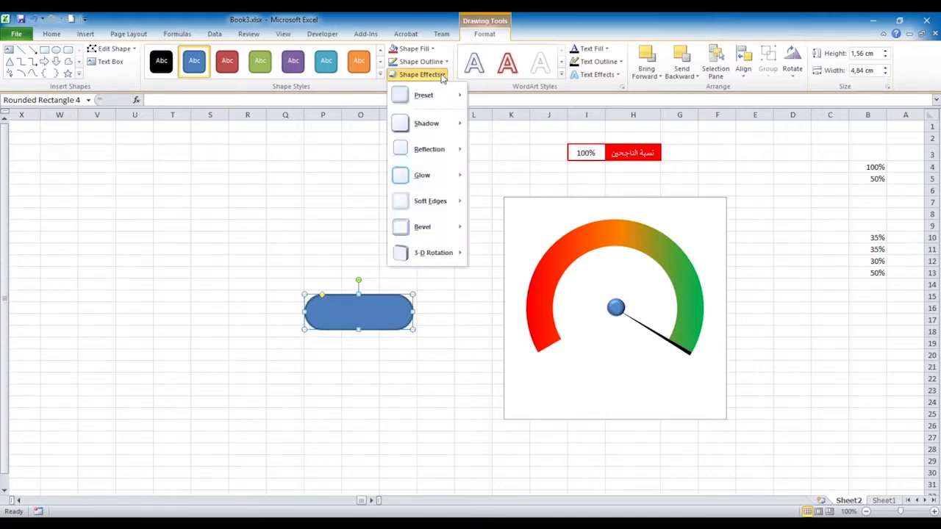
mouse_move(432, 99)
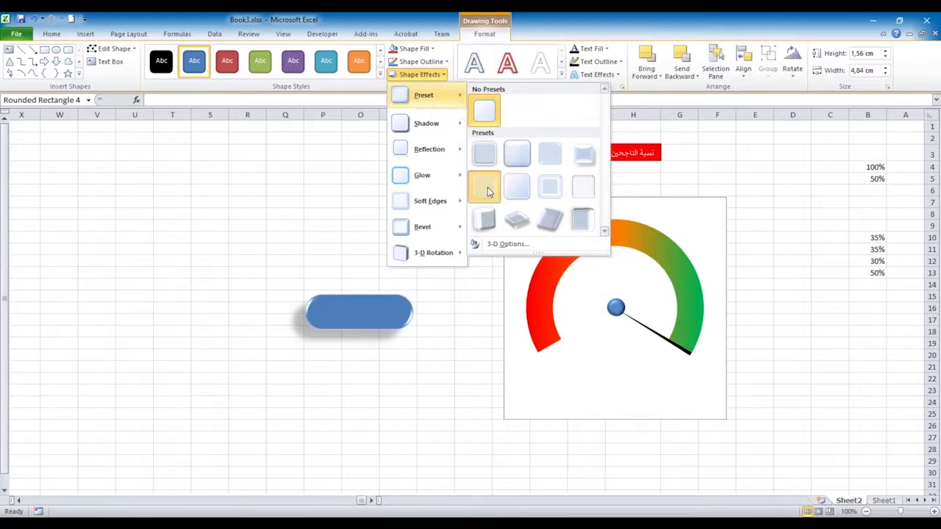
click(488, 191)
click(443, 76)
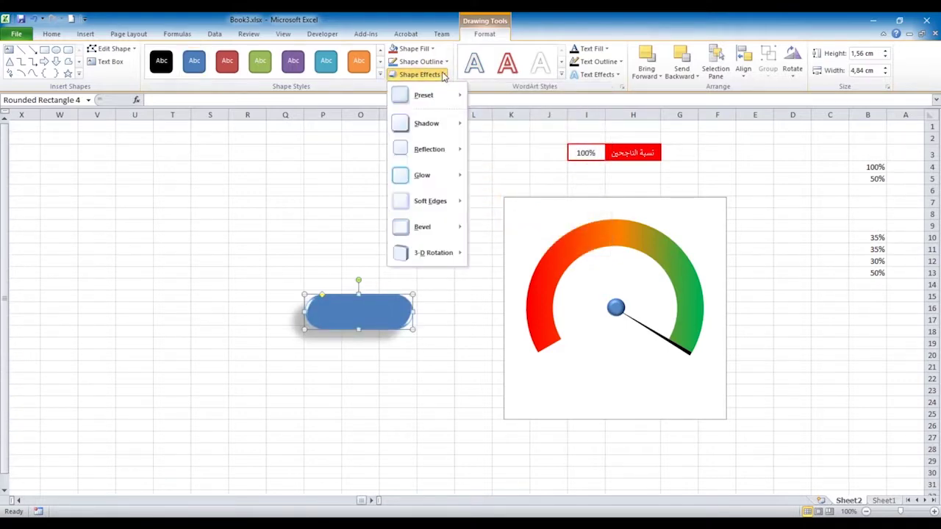
mouse_move(434, 123)
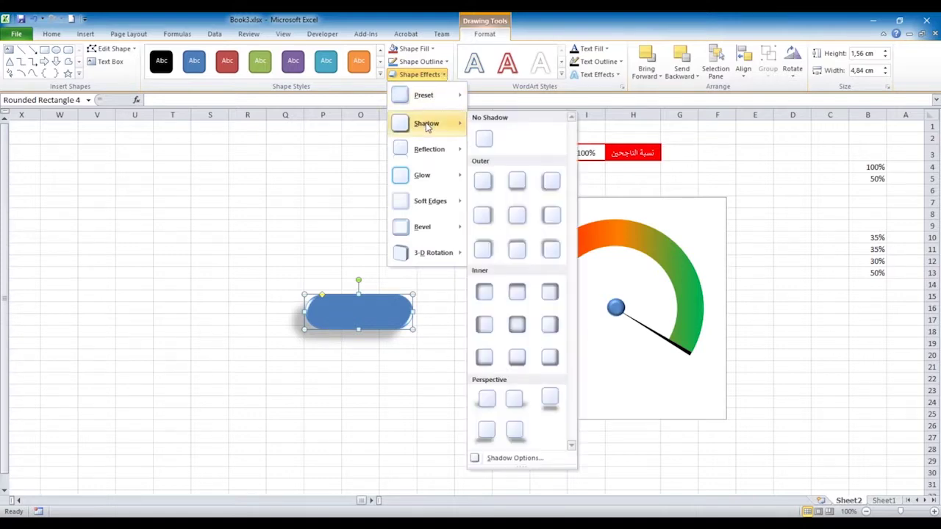
click(485, 144)
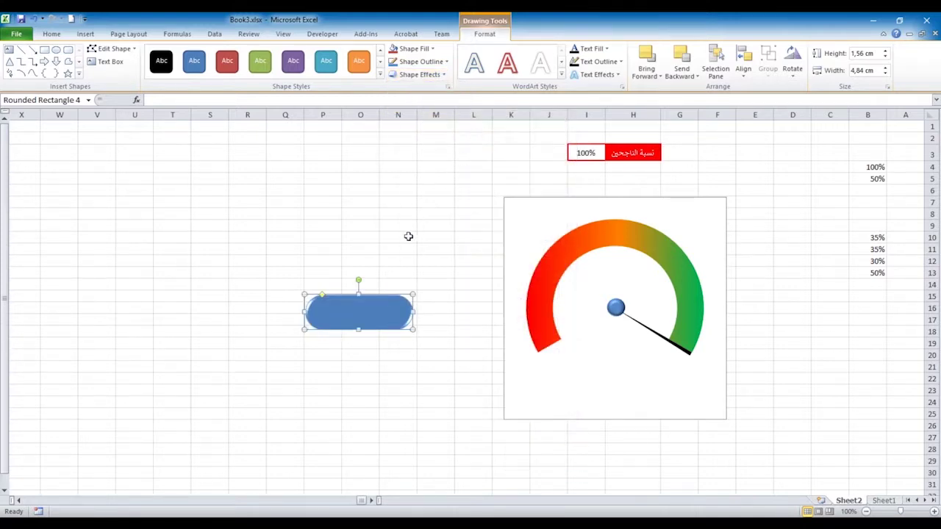
drag(388, 315, 643, 365)
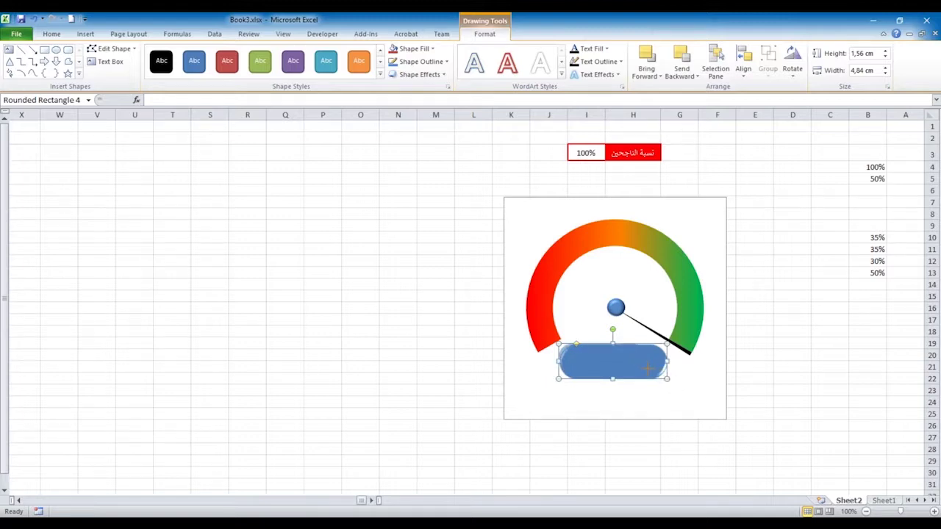
mouse_move(667, 379)
mouse_down()
mouse_move(633, 368)
mouse_move(623, 352)
mouse_move(640, 358)
mouse_move(631, 355)
mouse_up()
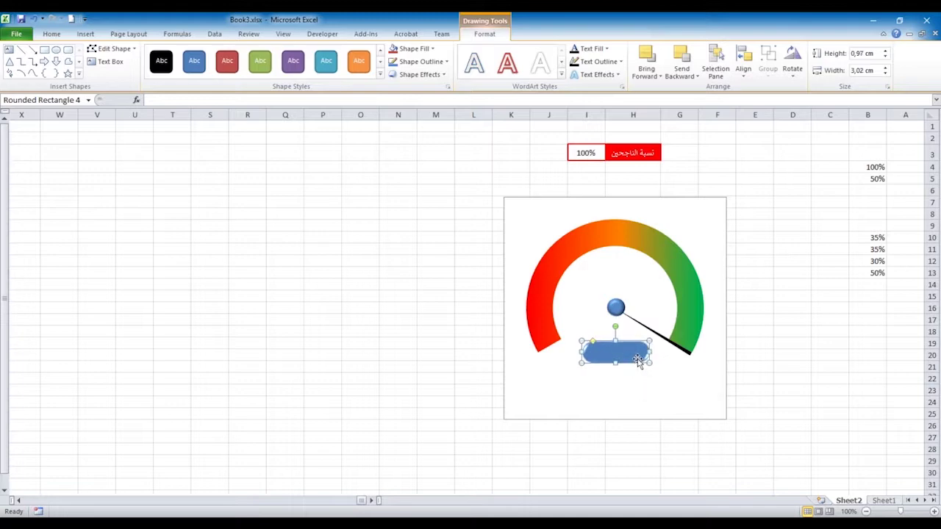
Link the shape's text to cell I3 with the formula =$I$3.
click(235, 98)
text(=)
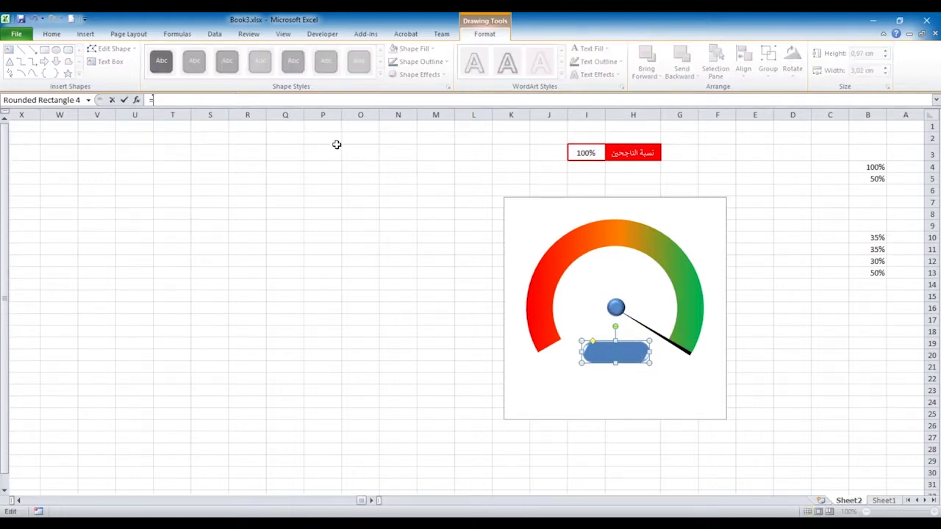
click(585, 153)
key(Return)
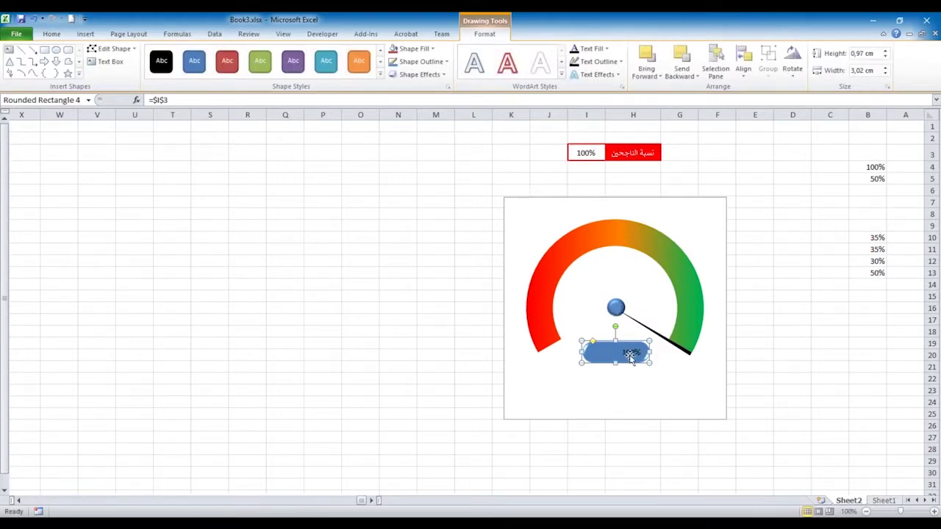
Centre the readout text and format it in white Impact font.
click(51, 34)
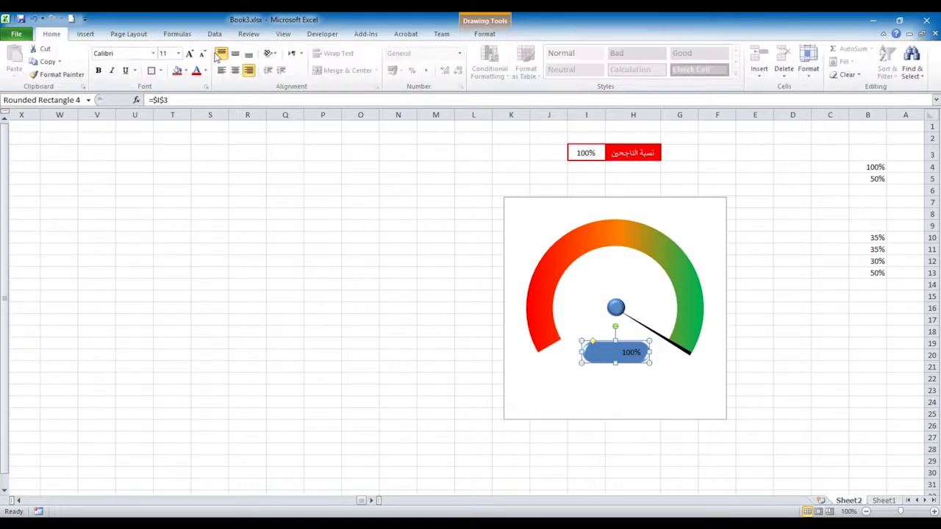
click(235, 53)
click(236, 70)
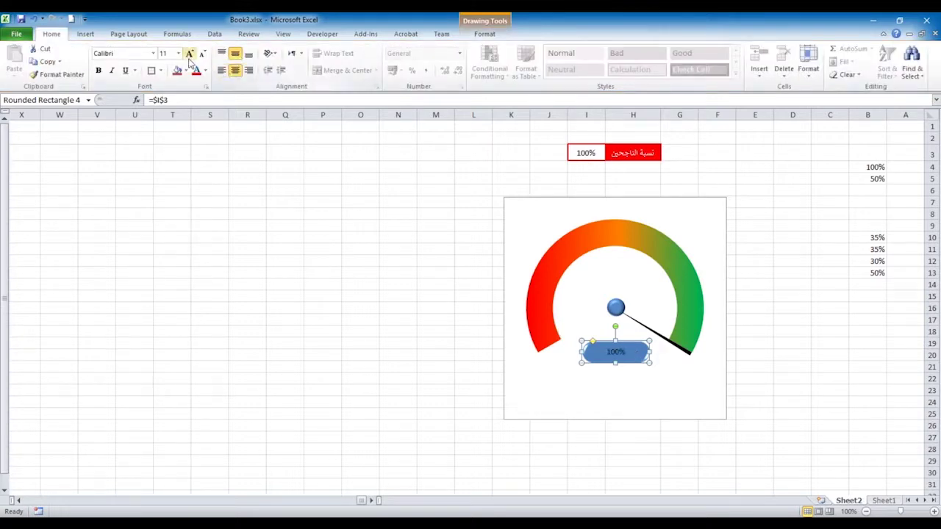
click(130, 55)
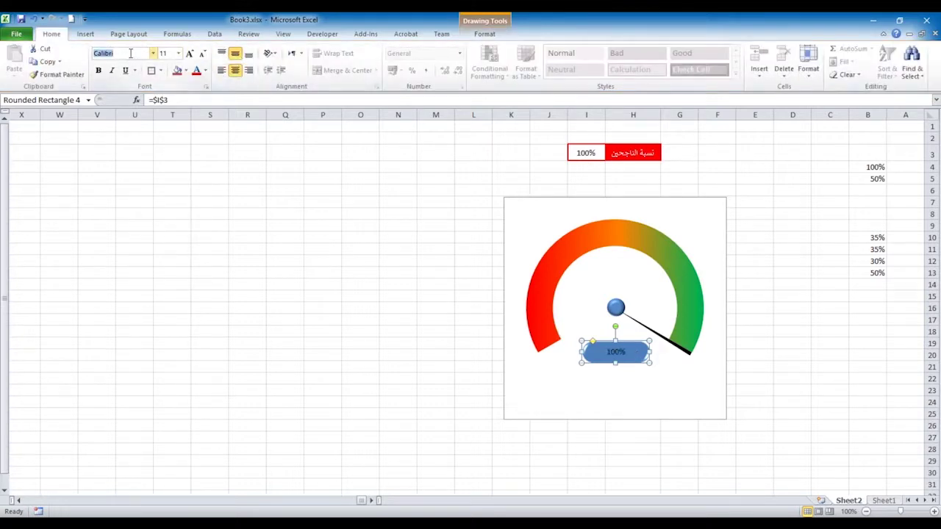
key(BackSpace)
text(Impact)
key(Return)
click(205, 70)
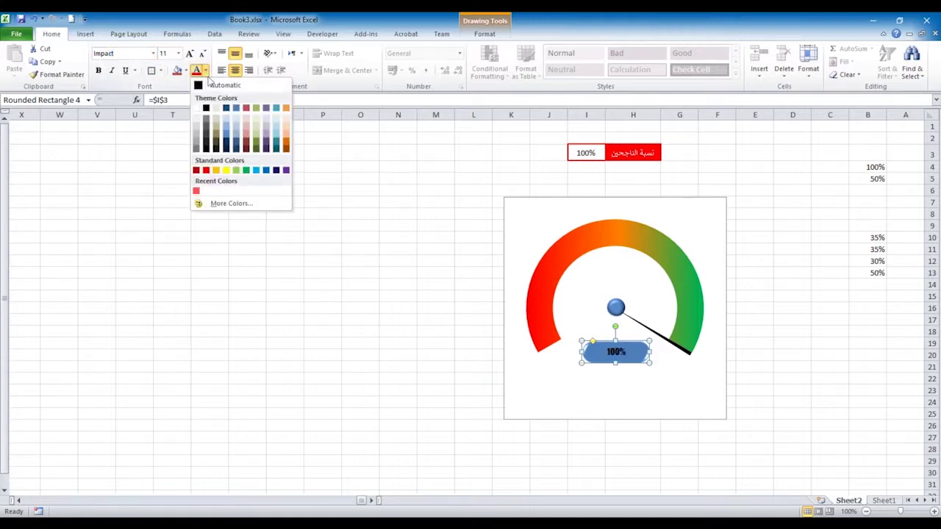
click(196, 109)
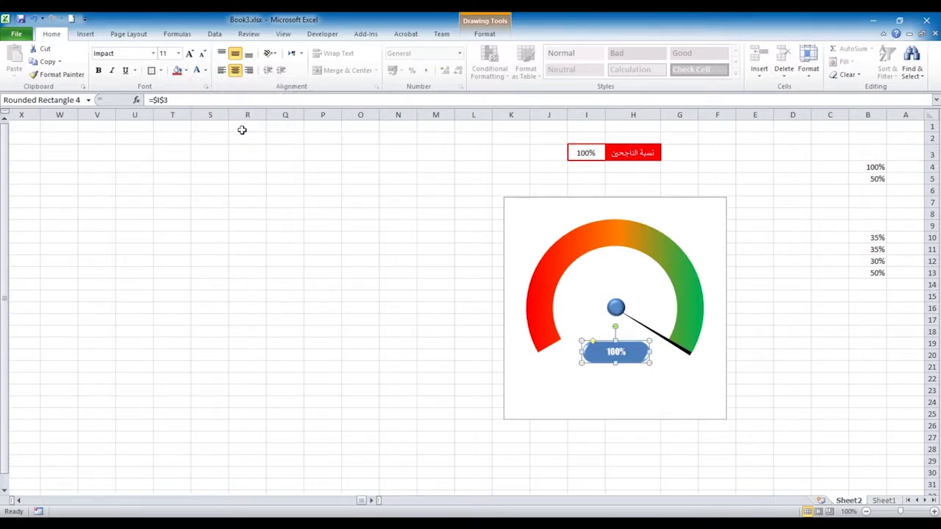
click(341, 253)
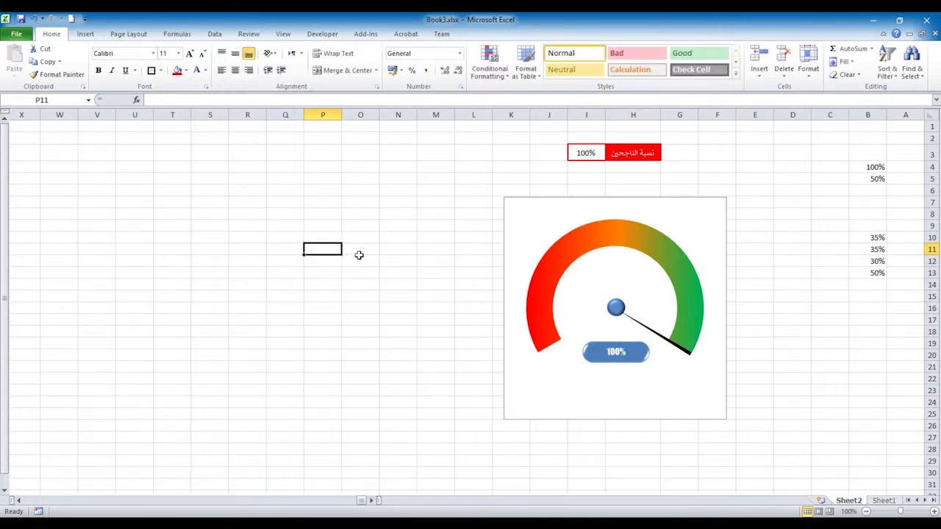
Set the gauge chart area's border to No line.
click(519, 201)
double_click(524, 196)
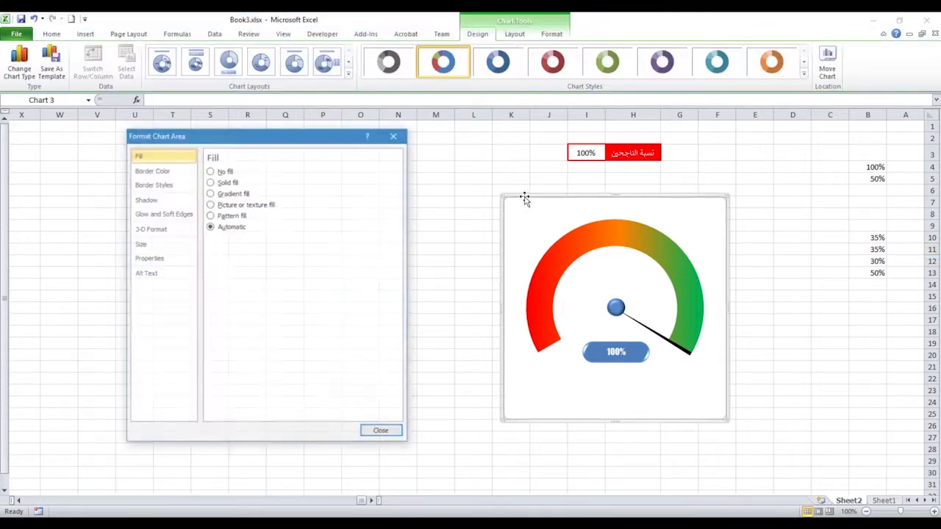
click(156, 173)
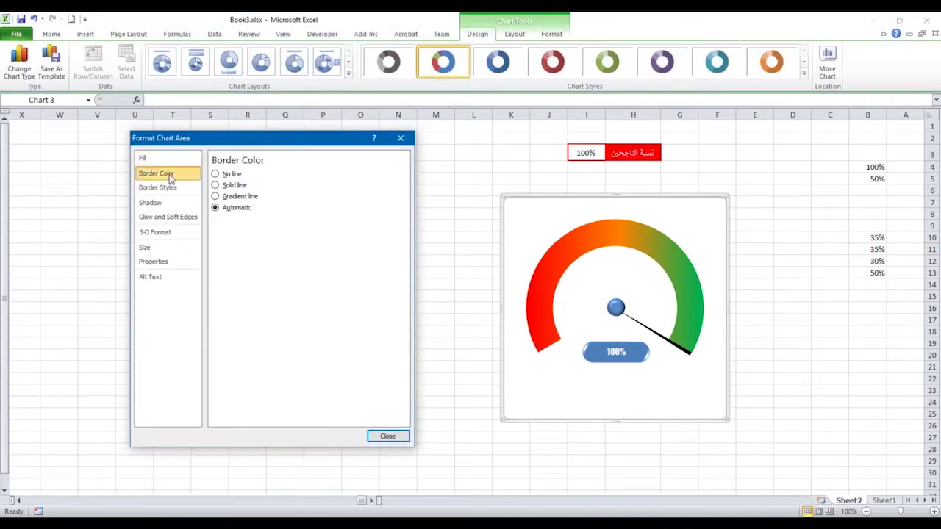
click(216, 174)
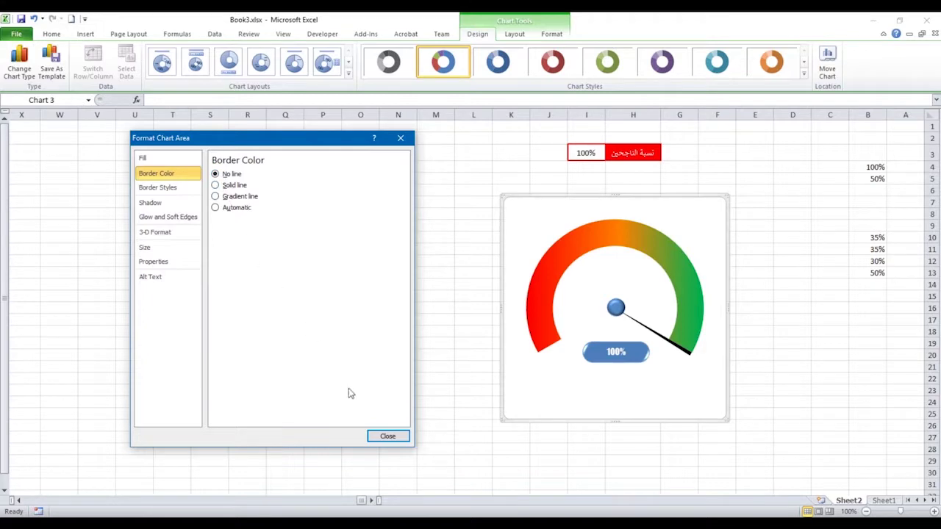
click(384, 437)
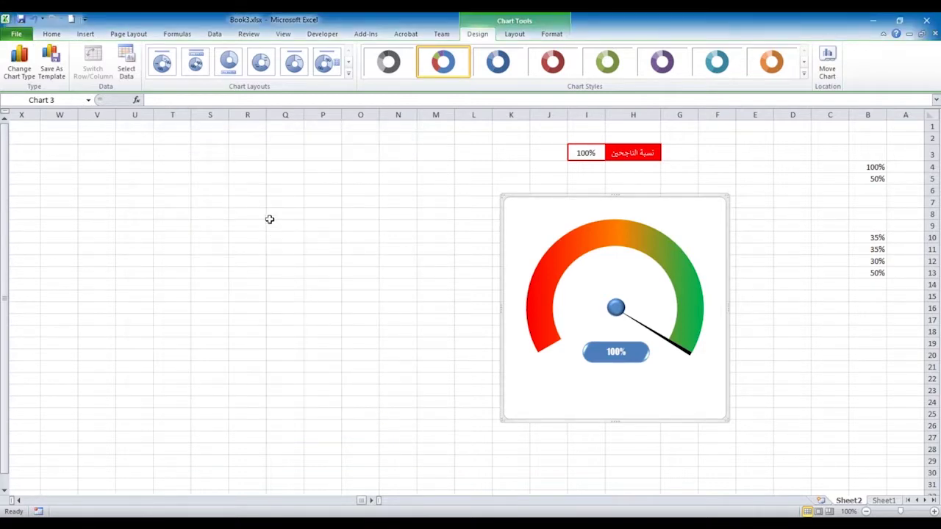
Hide Sheet2's gridlines from the View tab.
click(285, 35)
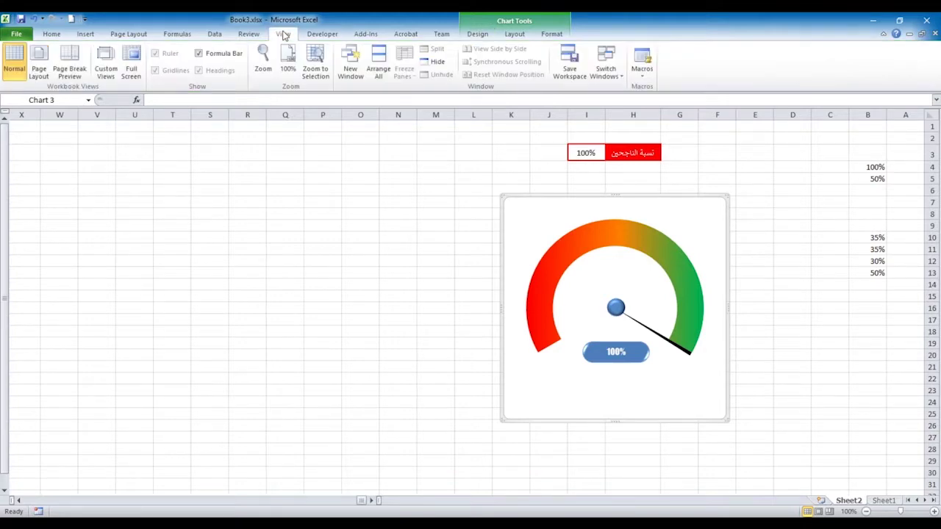
click(344, 259)
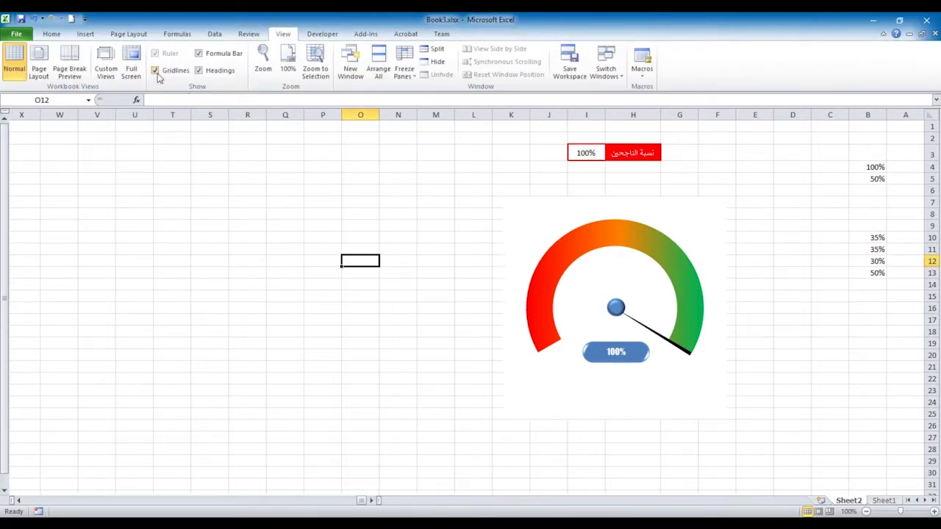
click(155, 71)
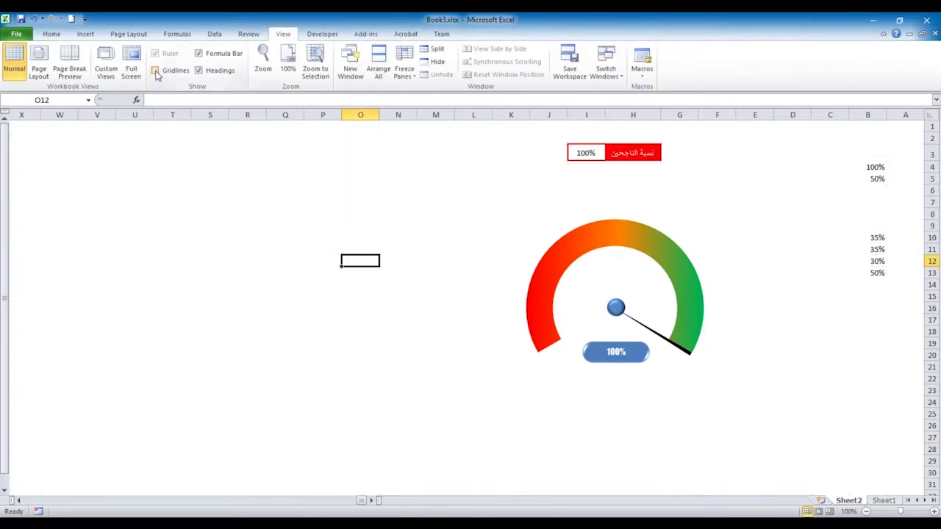
click(411, 305)
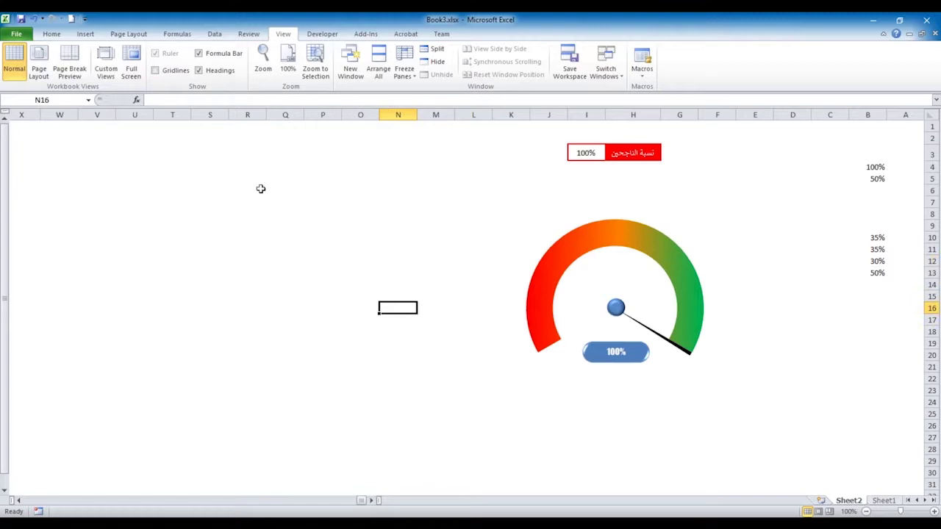
click(82, 34)
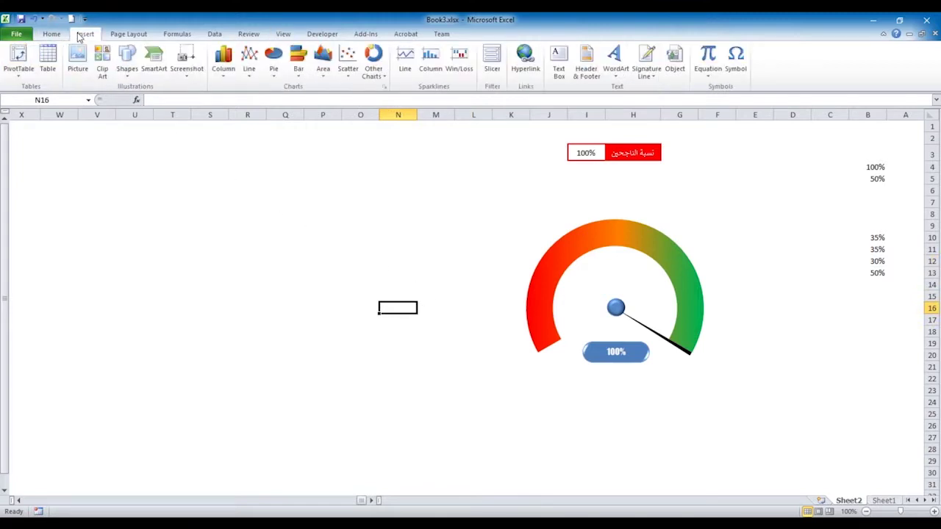
Draw a 10 cm by 10 cm circle and remove its fill.
click(129, 74)
click(169, 98)
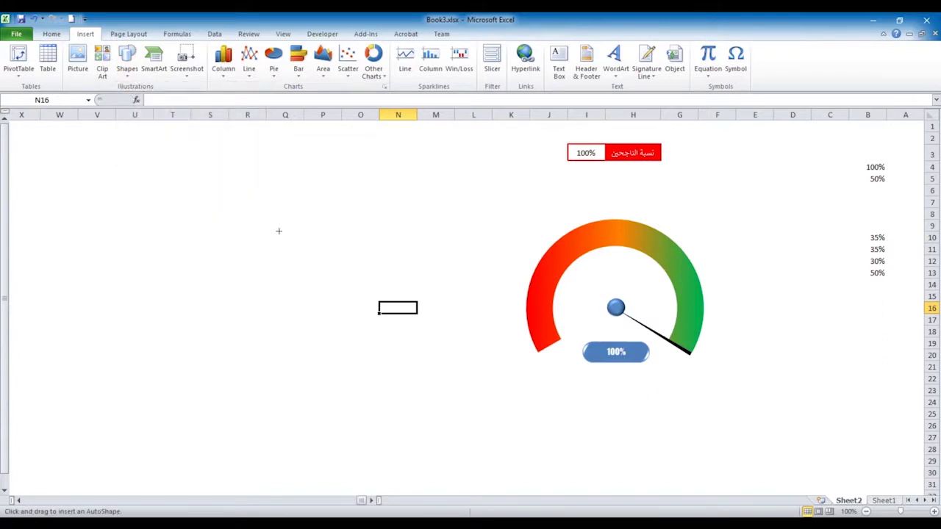
drag(266, 221, 453, 409)
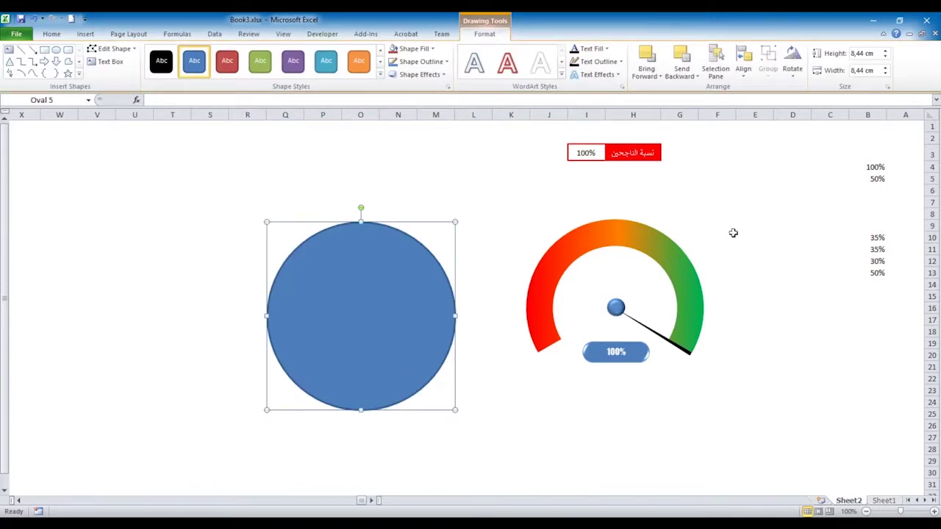
click(876, 54)
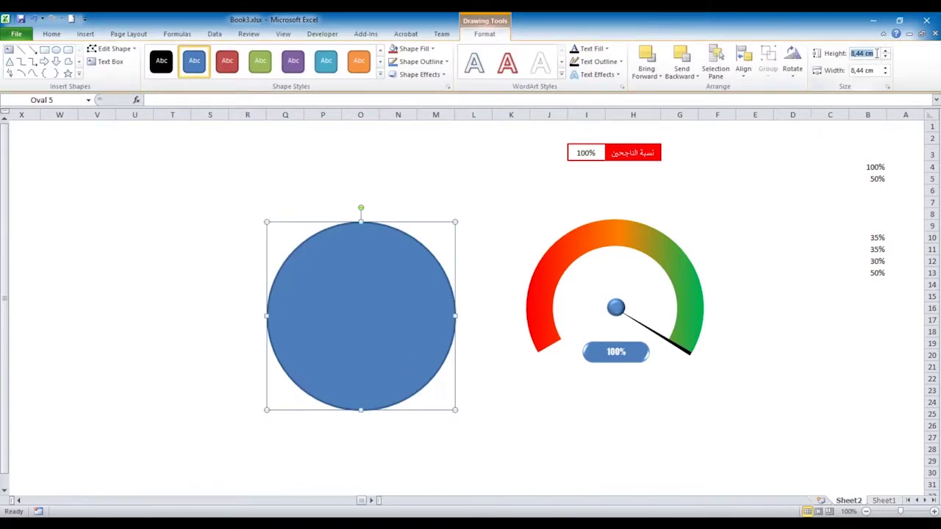
text(10)
click(876, 70)
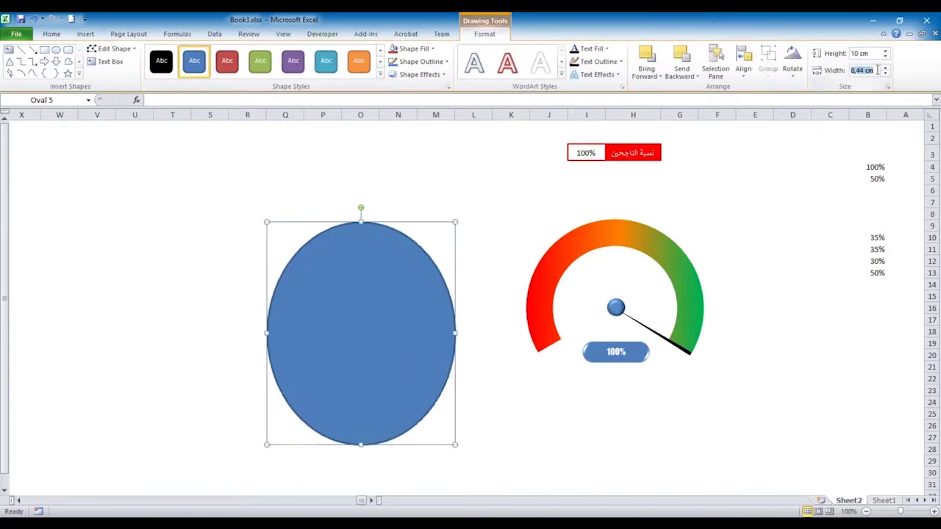
text(10)
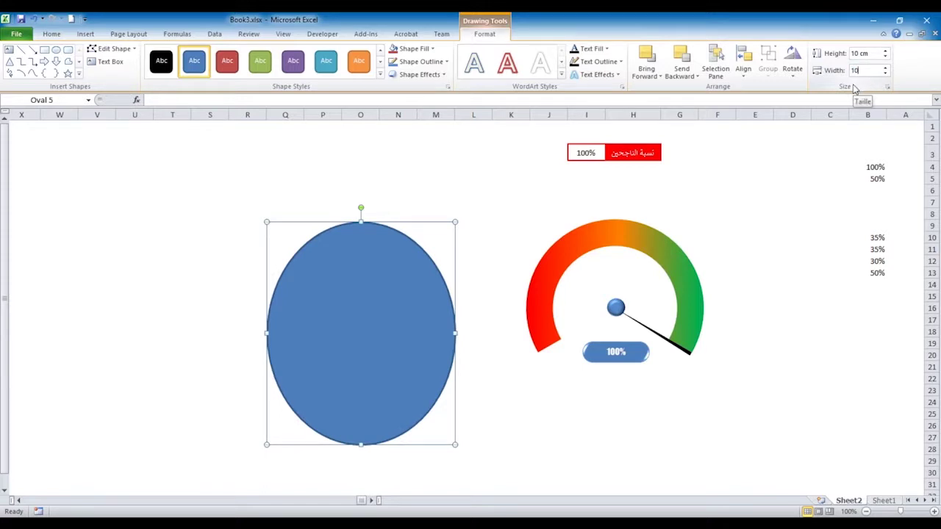
key(Return)
drag(370, 299, 370, 279)
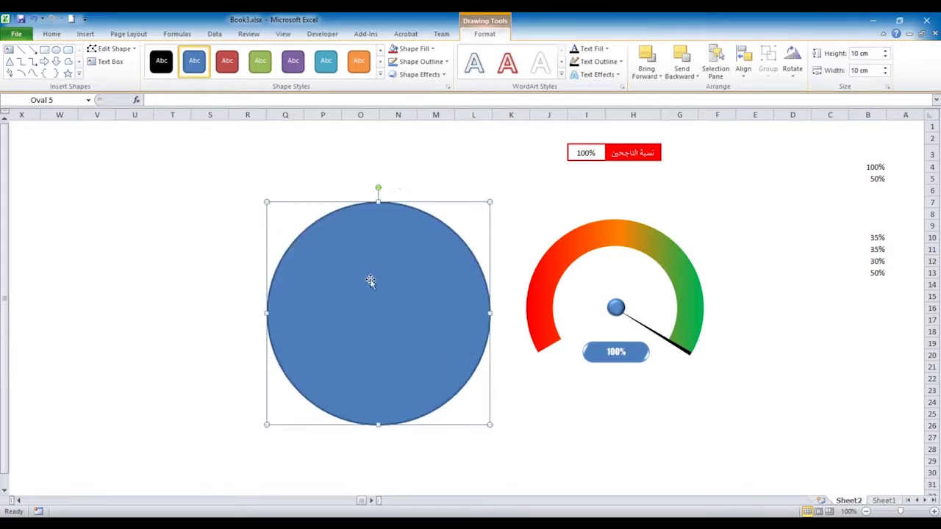
click(432, 50)
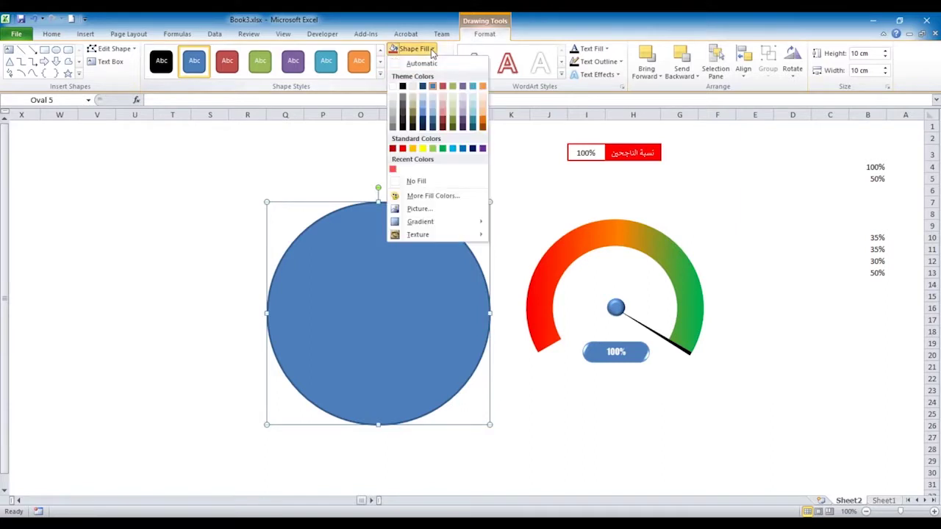
click(410, 182)
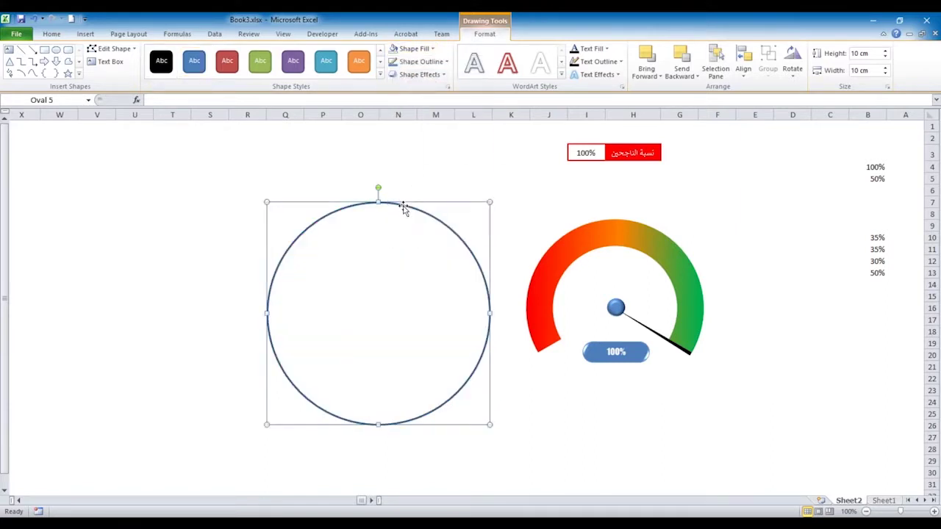
Resize the empty circle to 8 cm by 8 cm and centre it around the gauge arc.
mouse_move(402, 205)
mouse_down()
mouse_move(638, 215)
mouse_move(638, 203)
mouse_up()
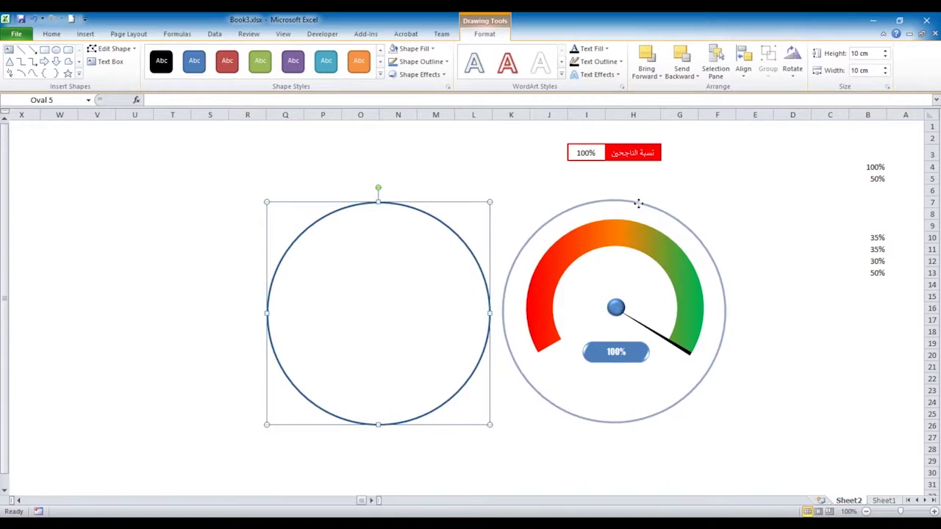
drag(638, 203, 638, 204)
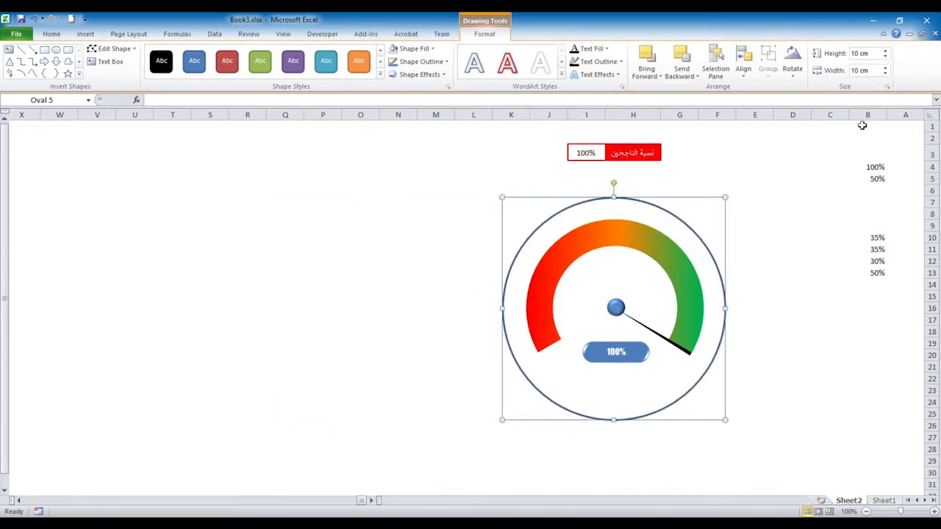
click(874, 53)
text(8)
click(870, 70)
text(8)
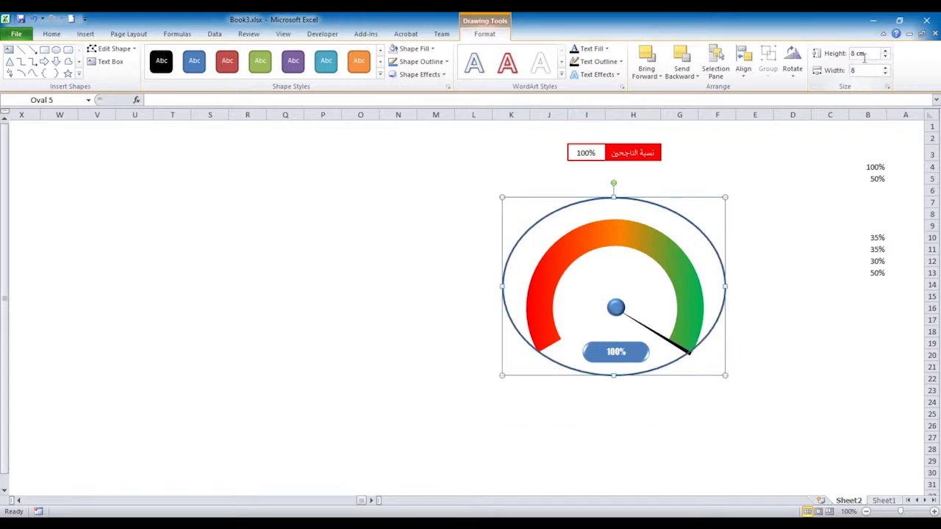
click(866, 53)
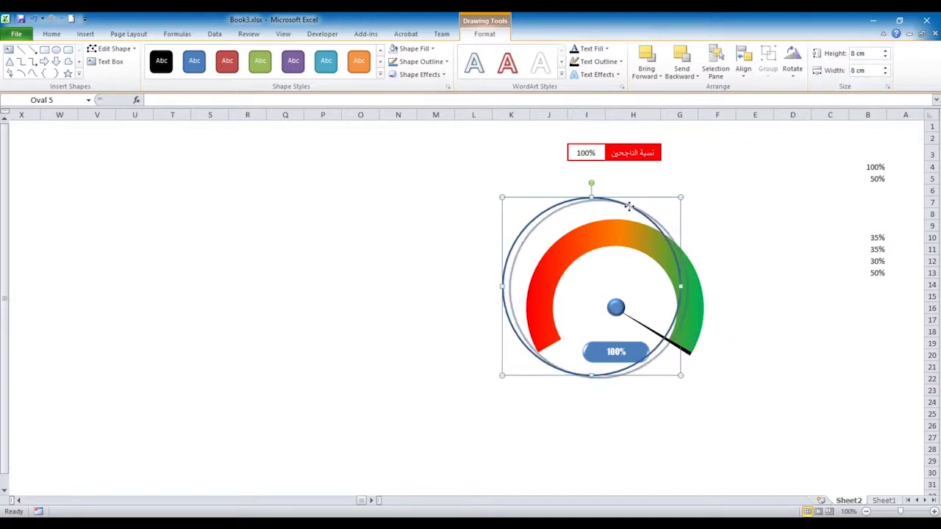
drag(614, 206, 643, 227)
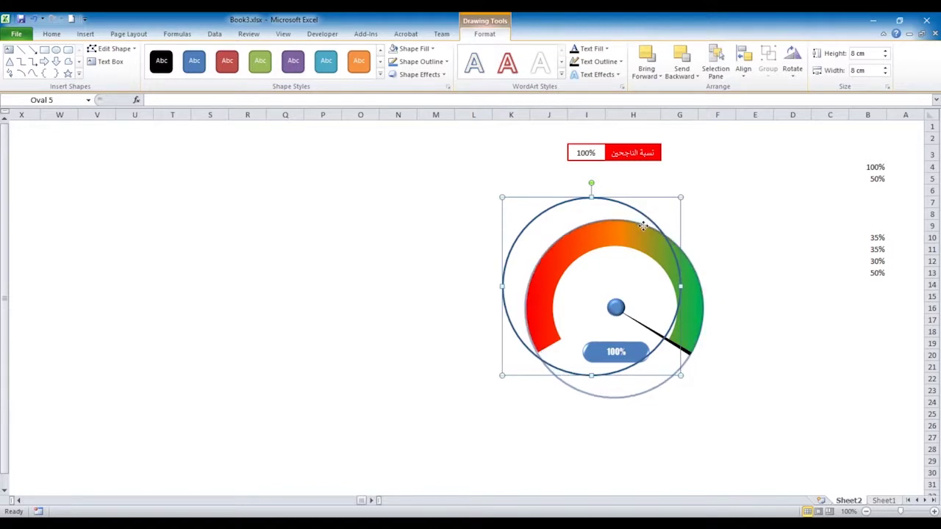
key(Escape)
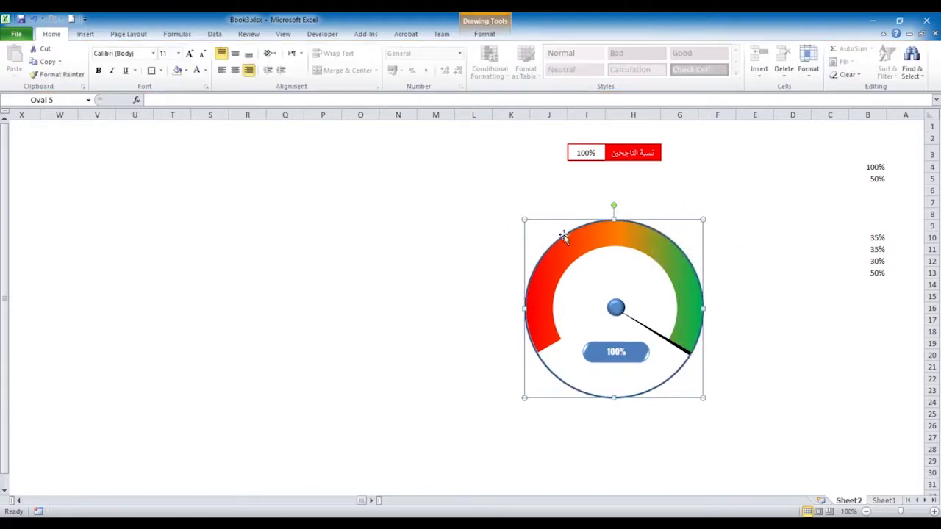
Set the circle's line width to 13.5 pt in Format Shape's Line Style settings.
right_click(563, 235)
click(596, 424)
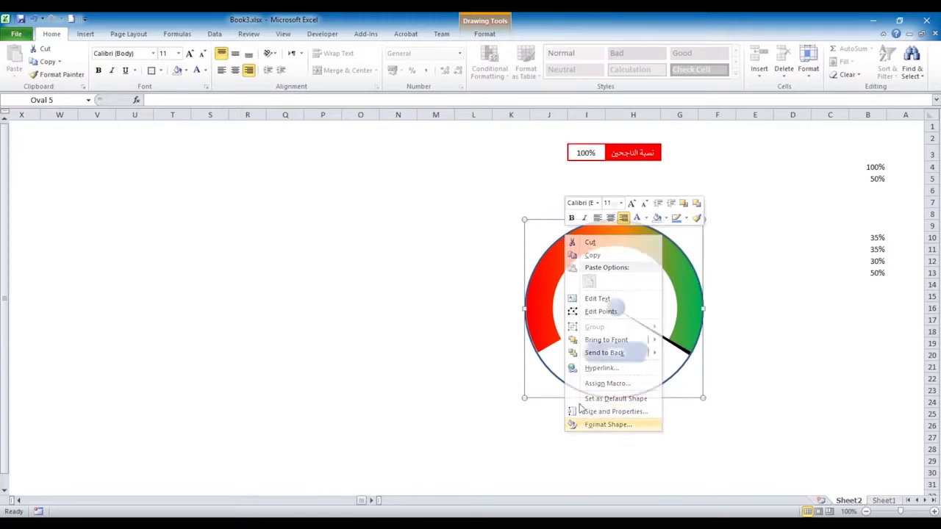
drag(289, 163, 299, 161)
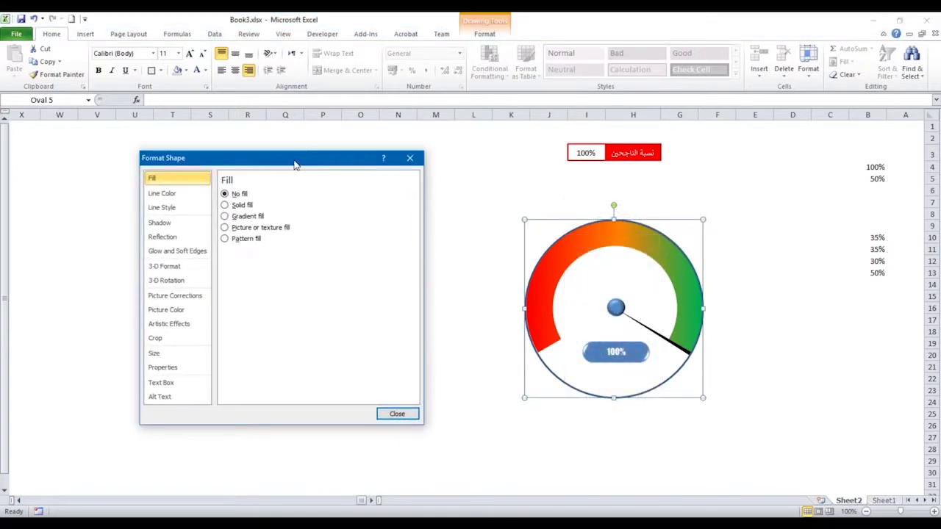
click(165, 207)
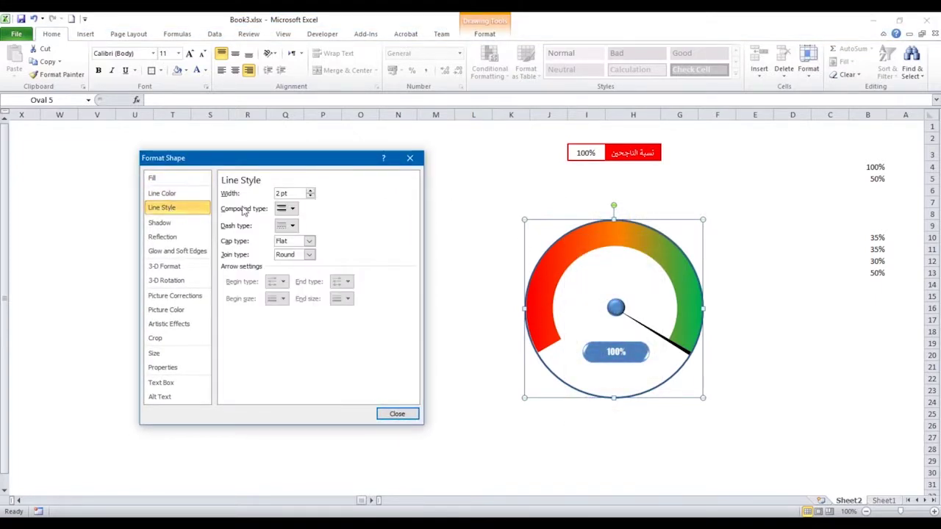
click(311, 191)
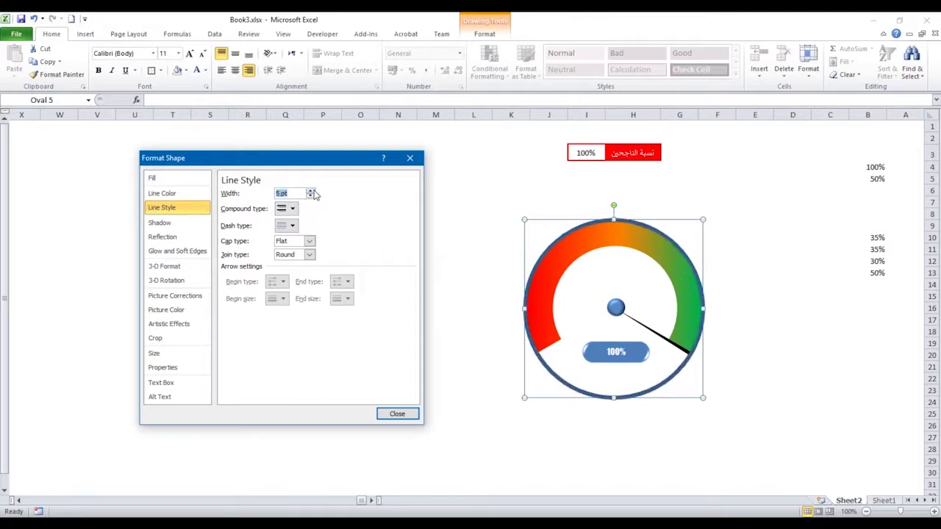
drag(312, 191, 312, 192)
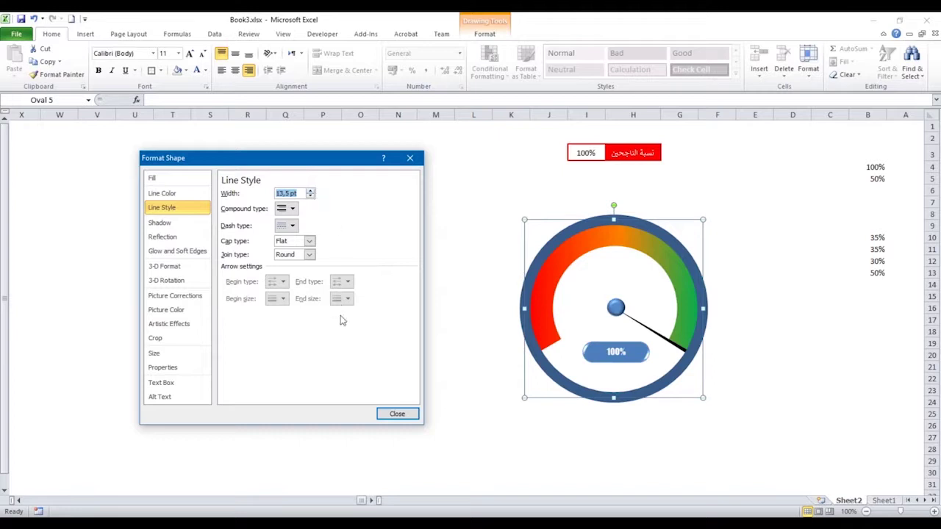
click(396, 414)
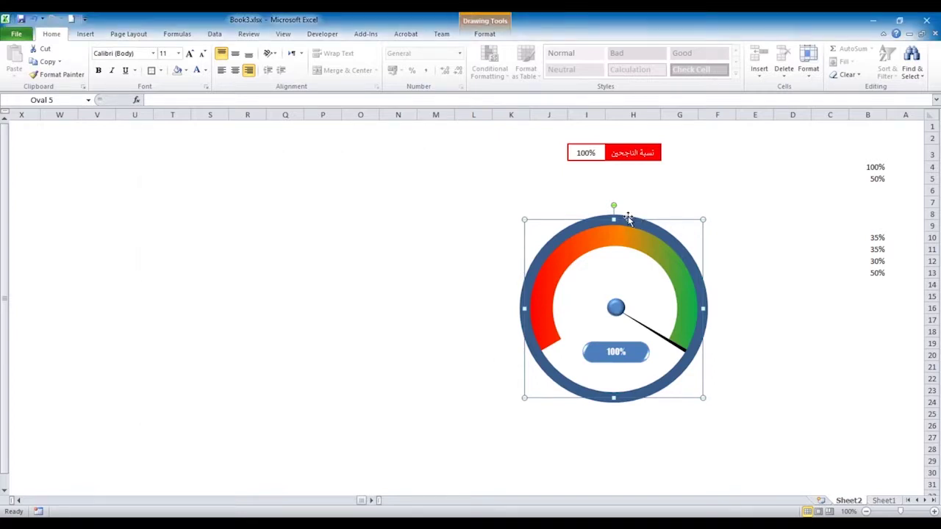
Resize the ring to 9 cm height and 9 cm width, then nudge it to centre on the dial.
click(485, 34)
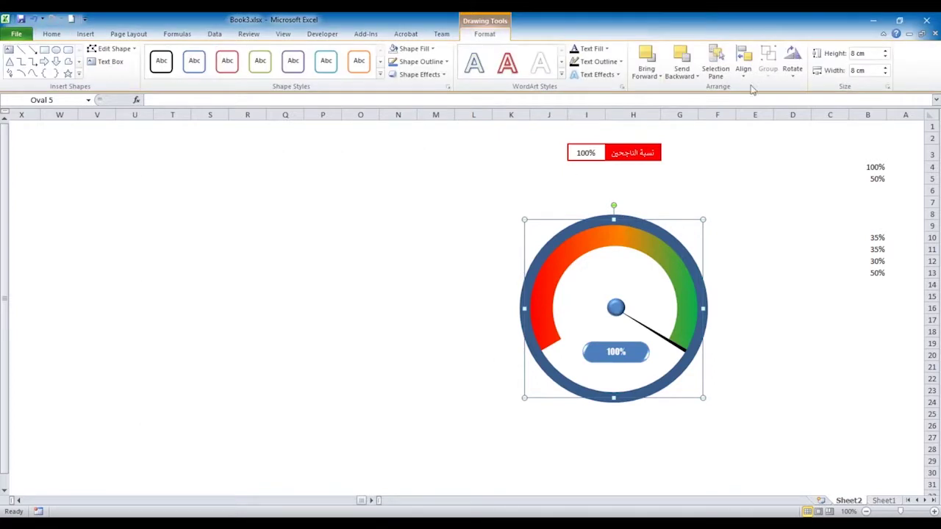
click(873, 54)
text(8)
click(870, 68)
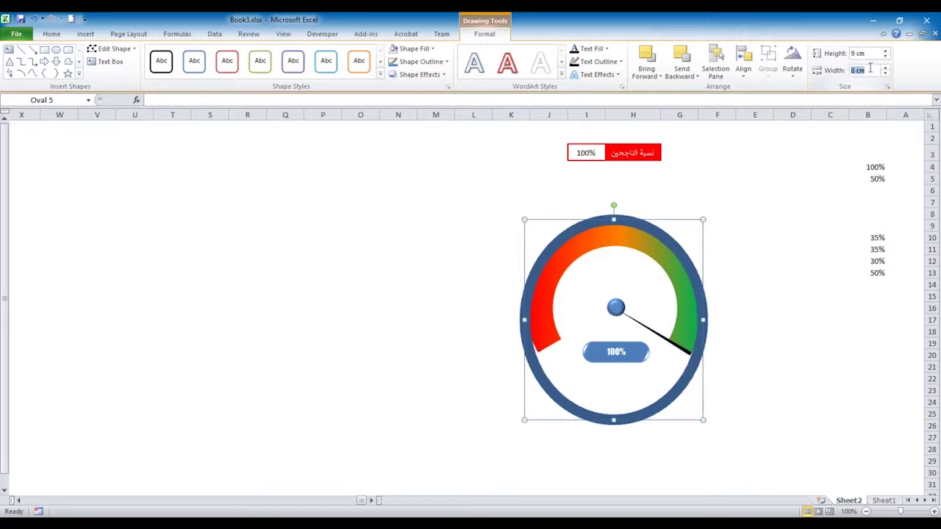
text(9)
click(860, 54)
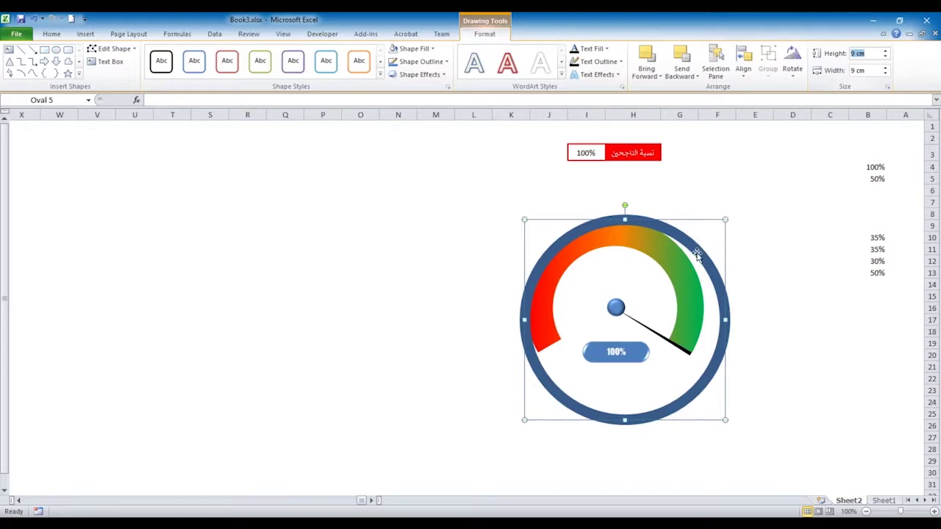
mouse_move(699, 253)
mouse_down()
mouse_move(689, 246)
mouse_move(693, 253)
mouse_up()
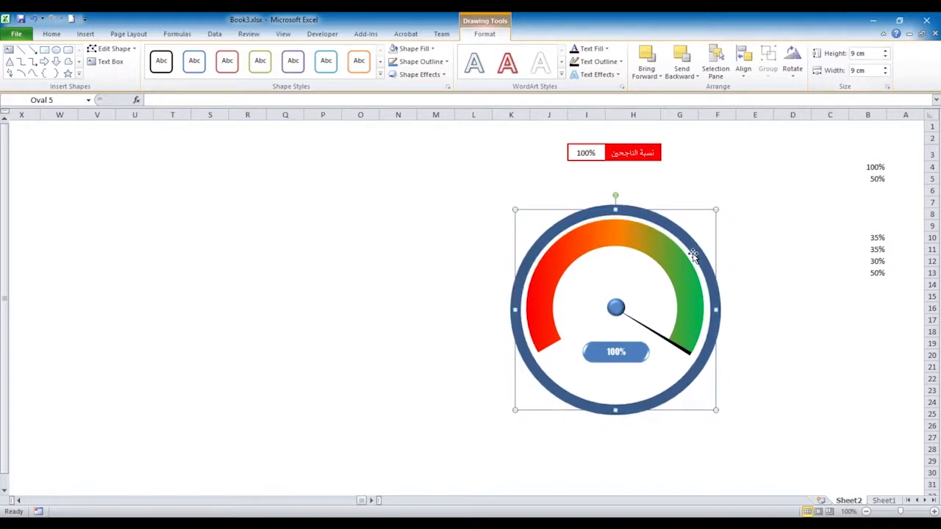
key(Left)
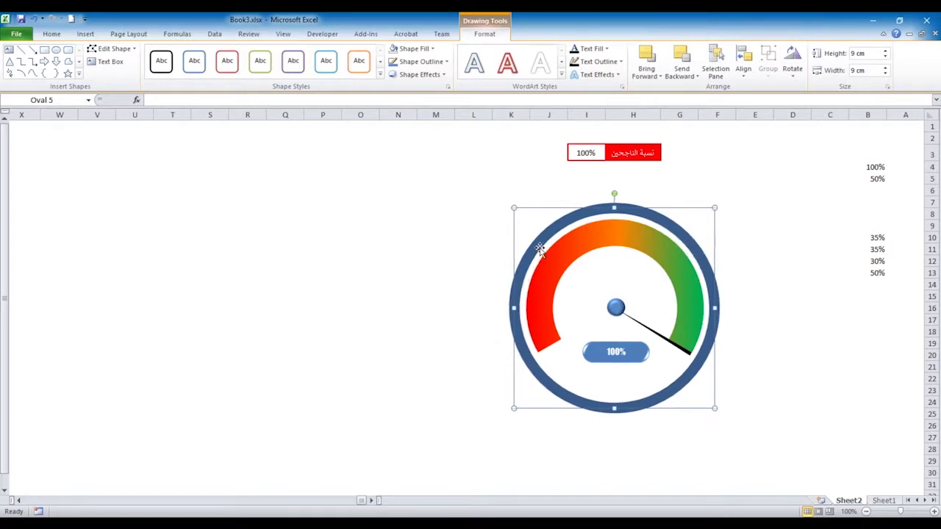
Apply the first Bevel preset to the outer ring, leaving its outline colour unchanged.
click(442, 75)
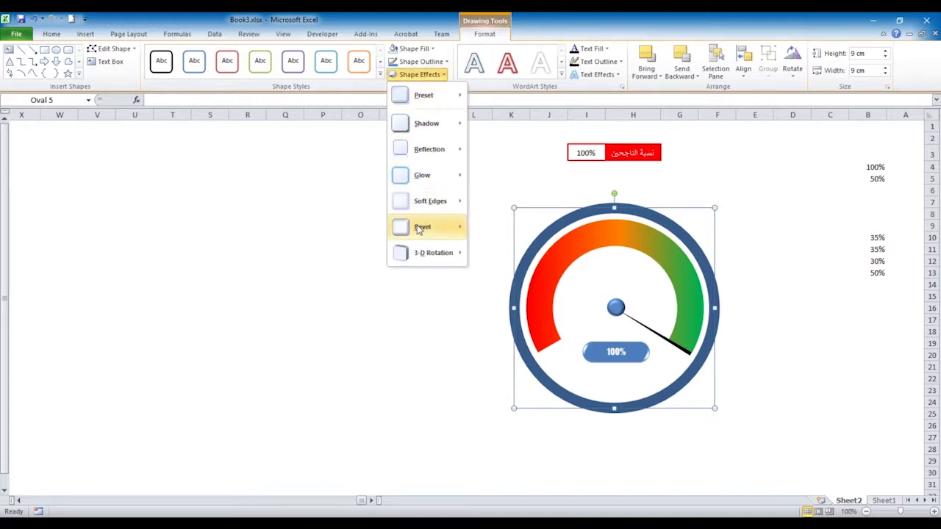
mouse_move(419, 229)
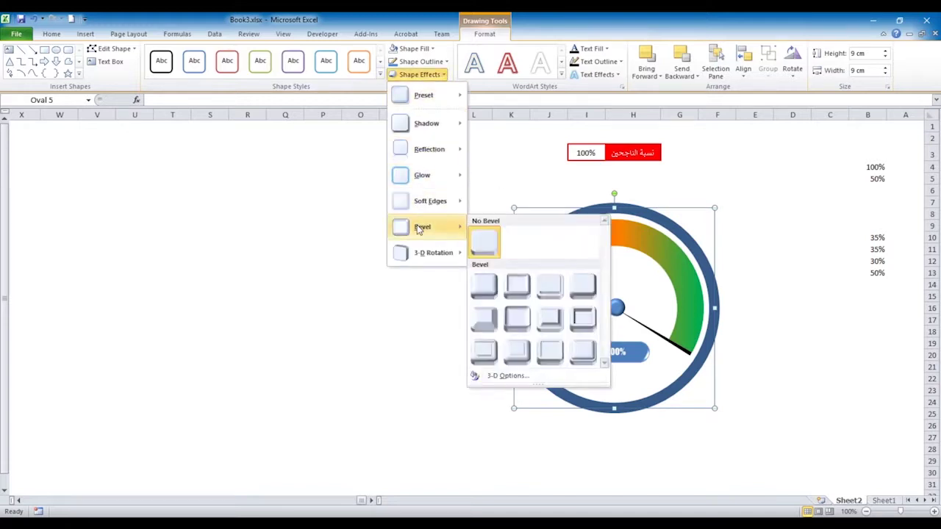
click(488, 291)
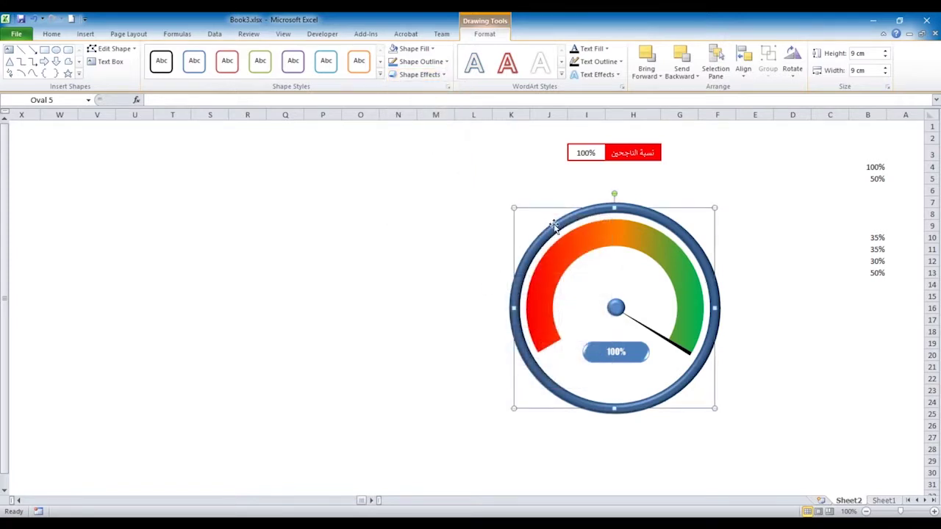
click(446, 64)
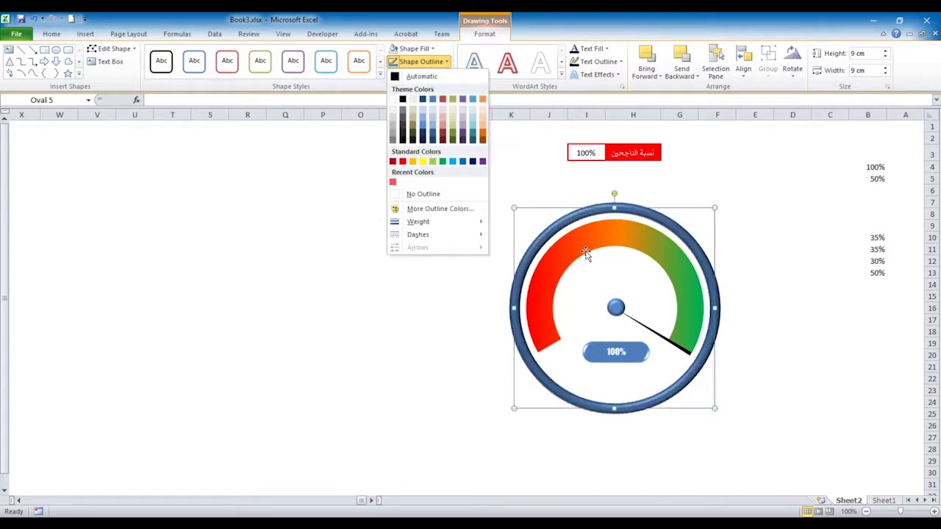
click(577, 218)
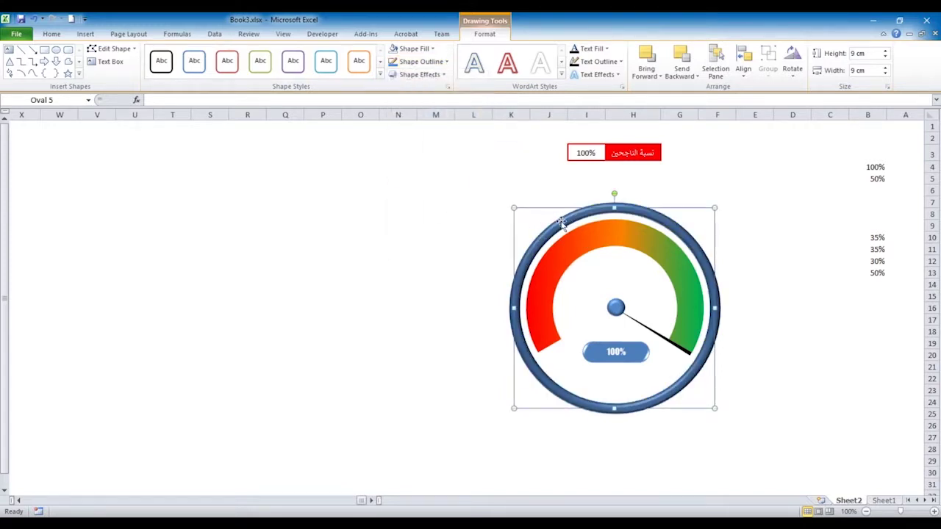
Switch the ring's outline to a gradient line with a red first stop.
right_click(563, 223)
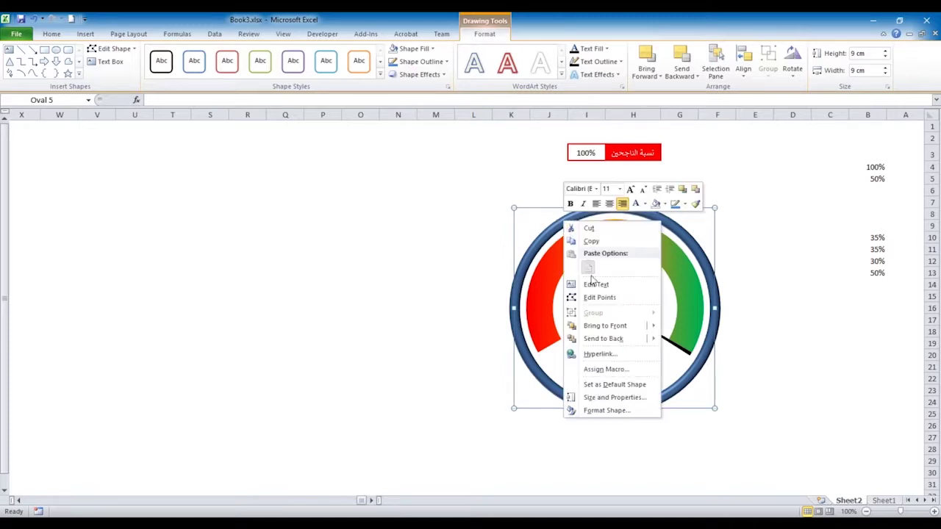
click(606, 413)
drag(319, 161, 279, 167)
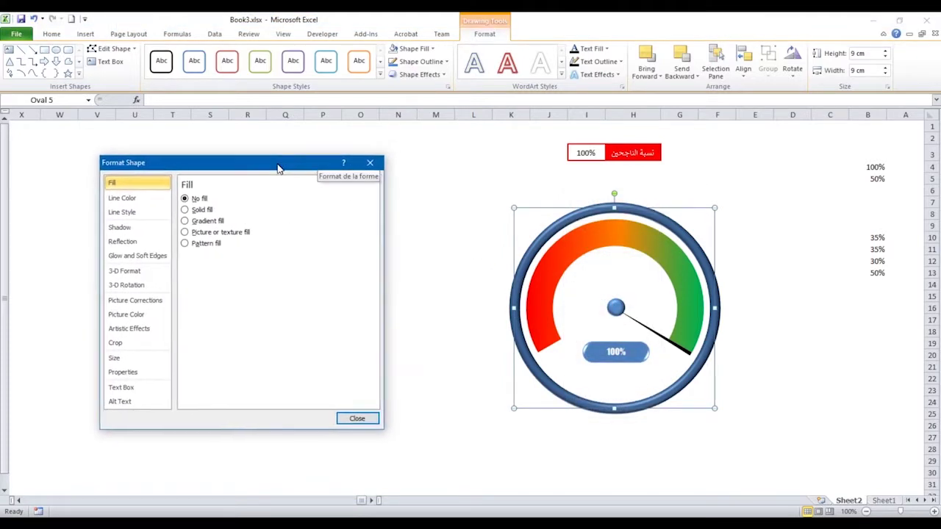
click(130, 200)
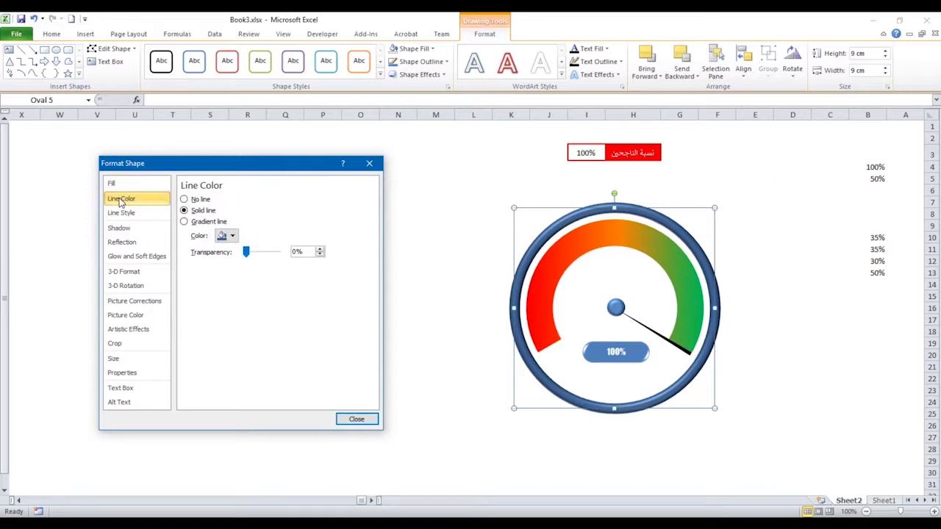
click(210, 222)
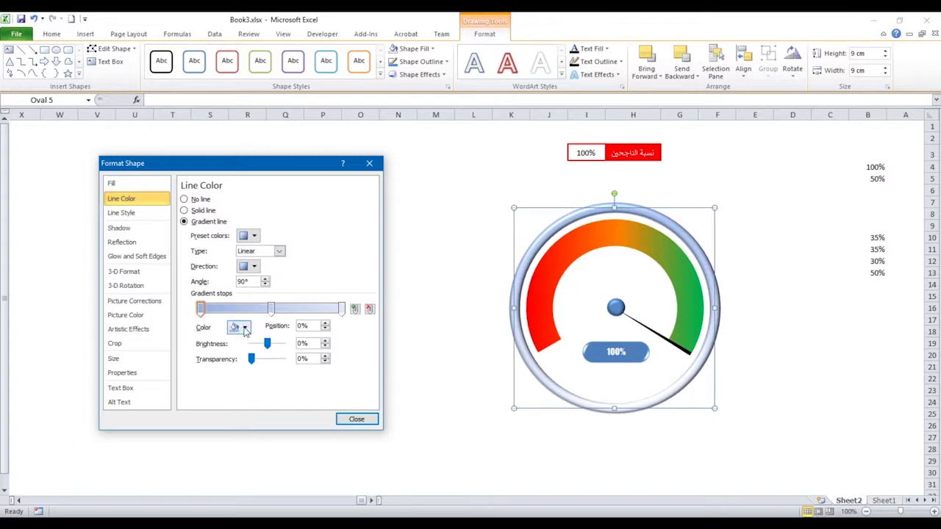
click(244, 328)
click(240, 414)
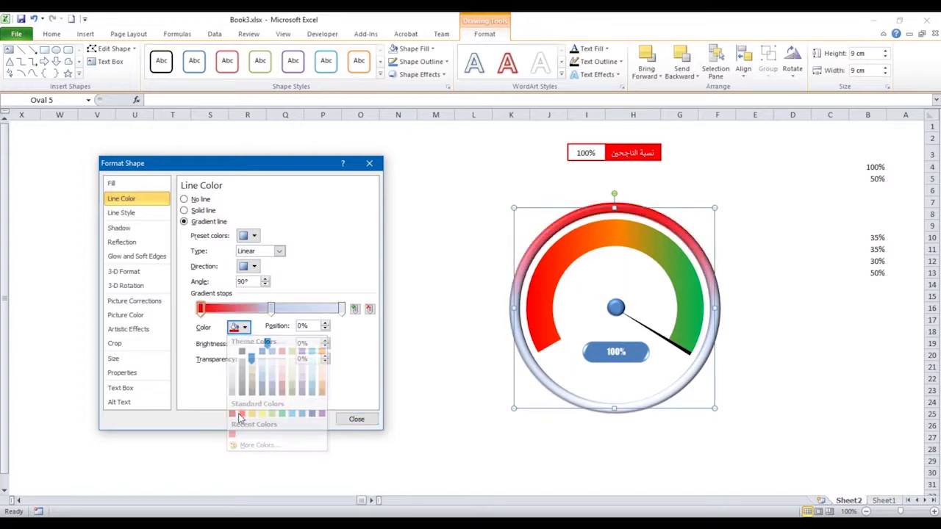
Colour the remaining gradient stops light red, red (new stop at 69%) and light red.
click(270, 308)
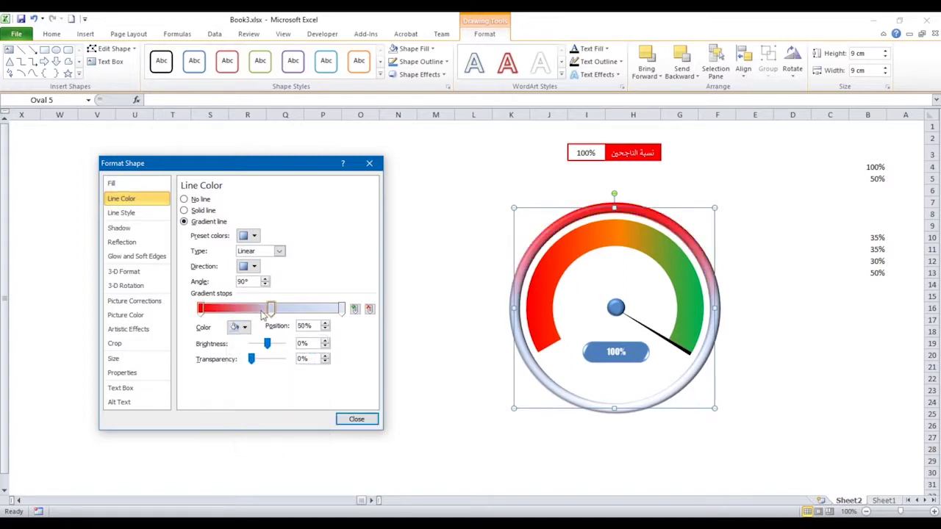
click(246, 328)
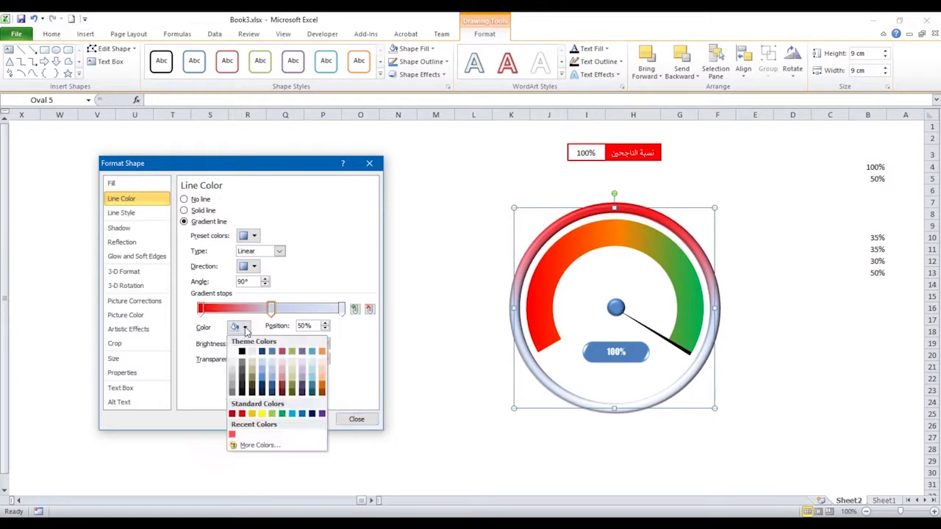
click(284, 368)
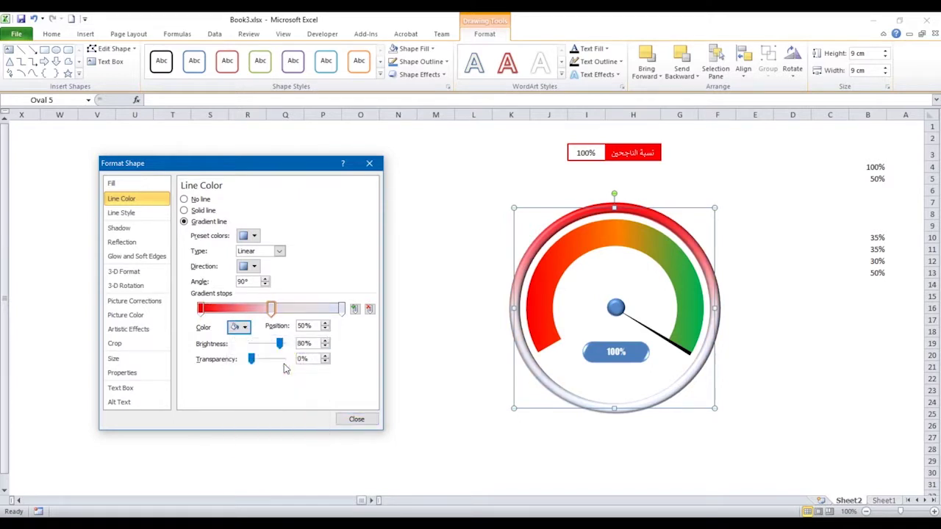
click(297, 310)
click(245, 328)
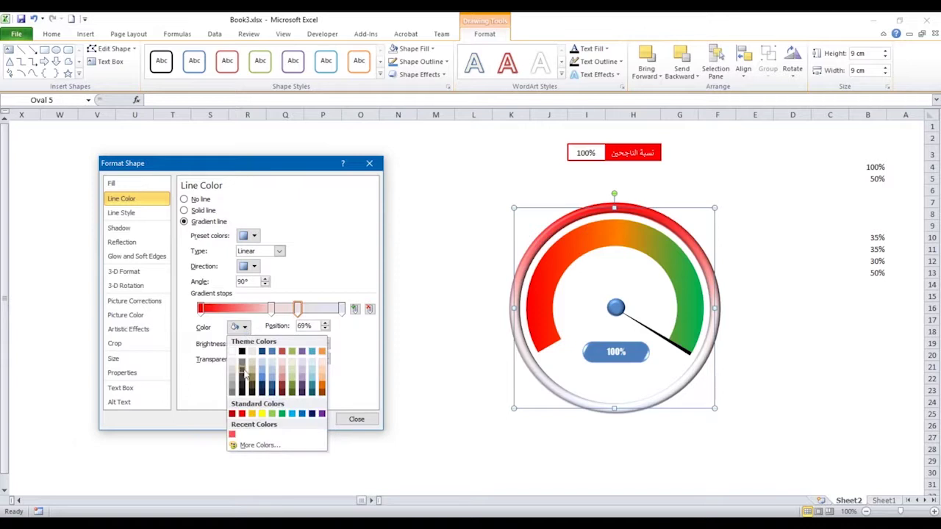
click(243, 415)
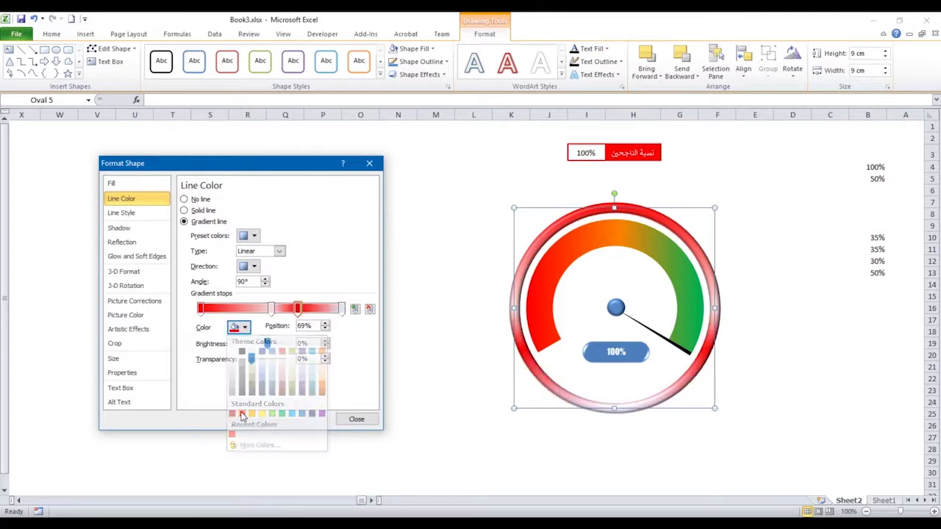
click(341, 308)
click(245, 328)
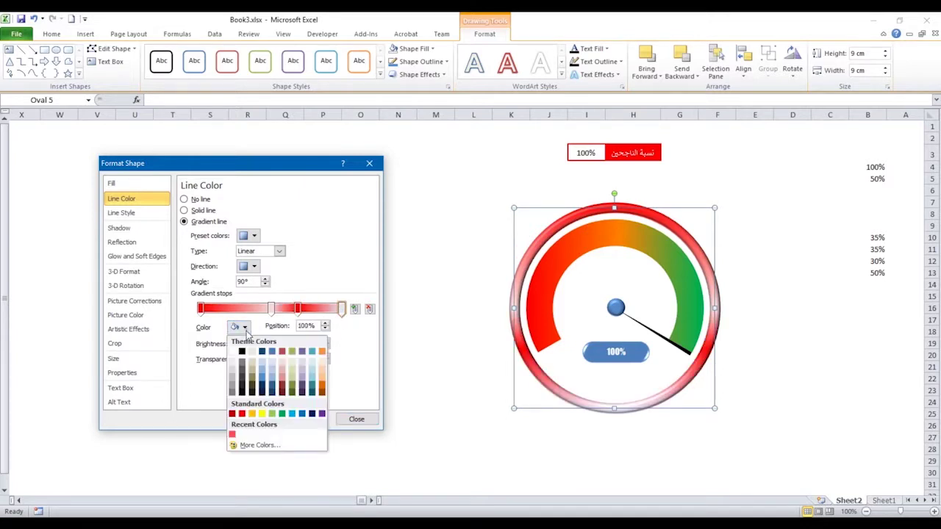
click(279, 363)
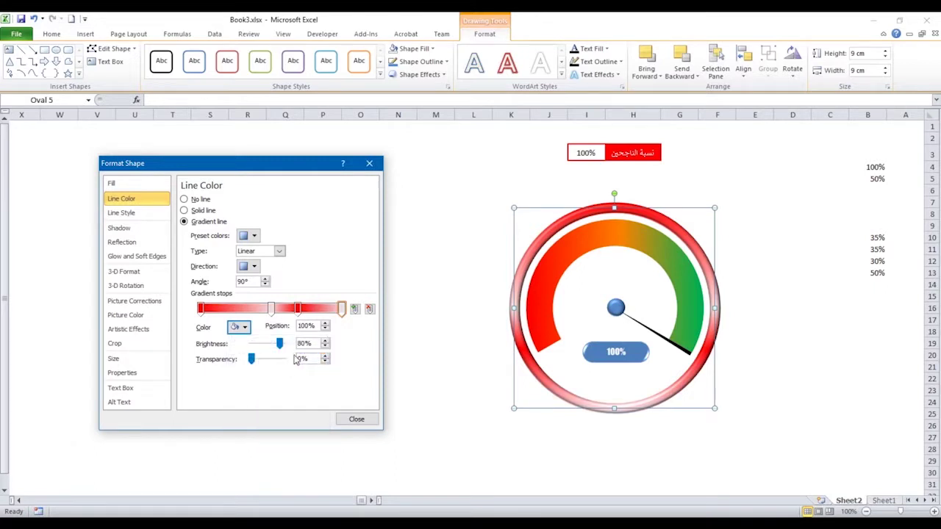
Slide the light stop to about 24% and the red stop to about 59%, then close.
drag(272, 309, 234, 309)
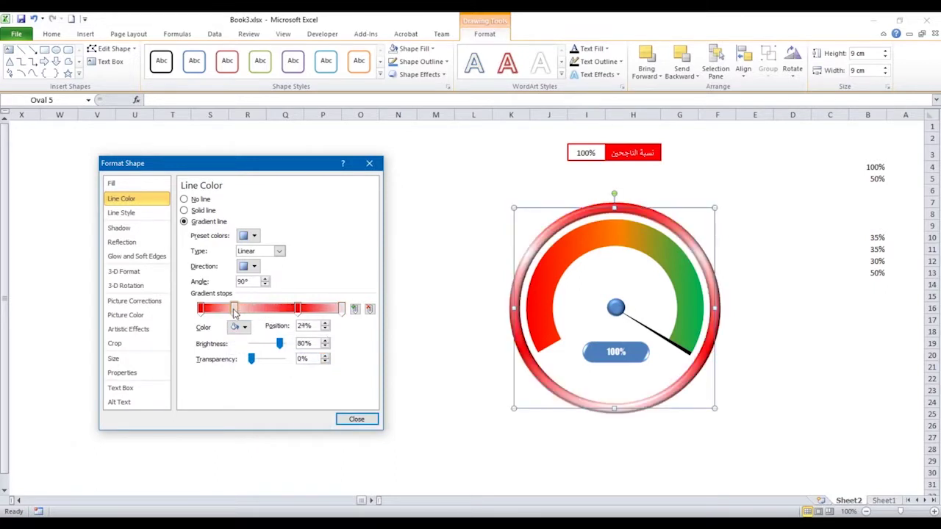
mouse_move(298, 309)
mouse_down()
mouse_move(241, 308)
mouse_move(295, 315)
mouse_up()
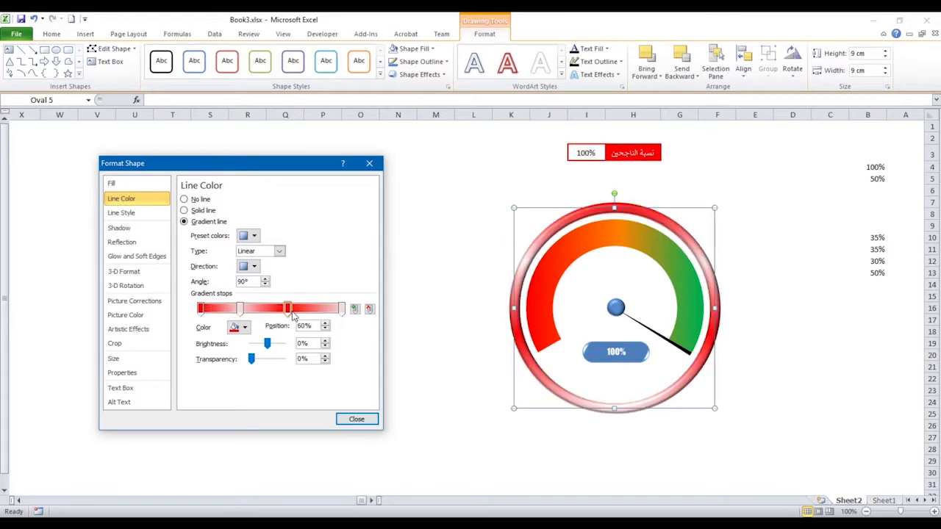
click(239, 312)
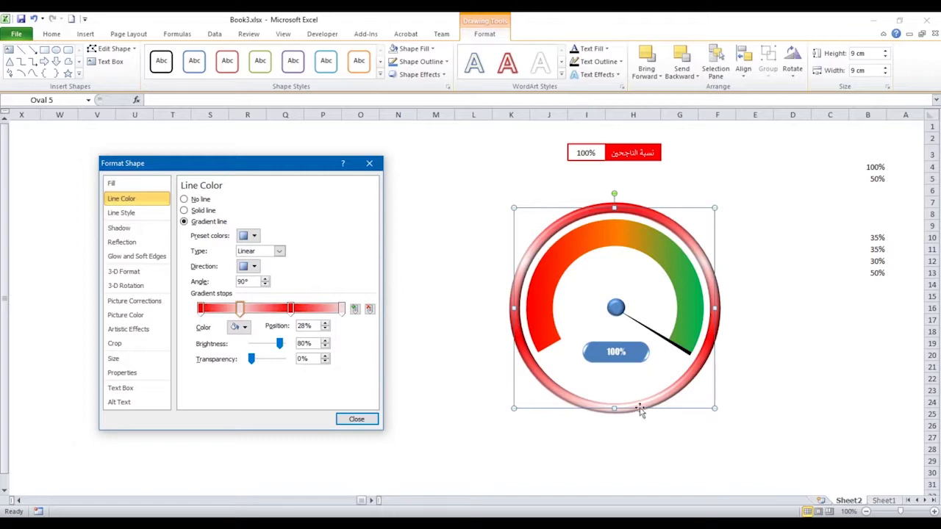
click(361, 421)
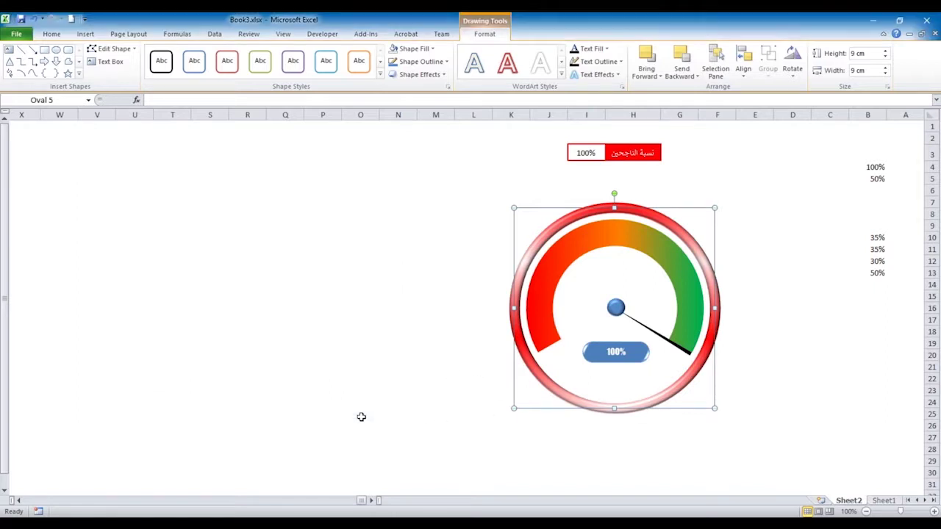
Draw a wide text box on the sheet to the left of the gauge.
click(134, 226)
click(85, 33)
click(560, 63)
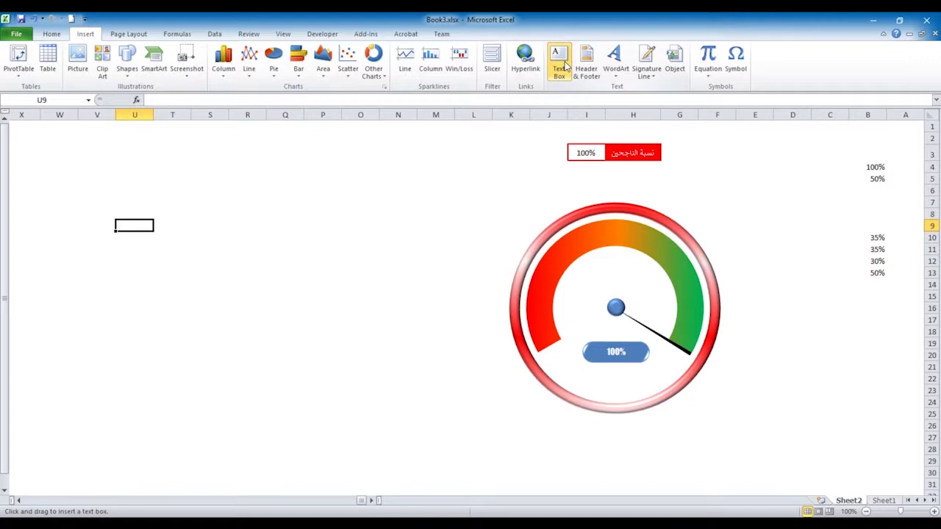
click(416, 242)
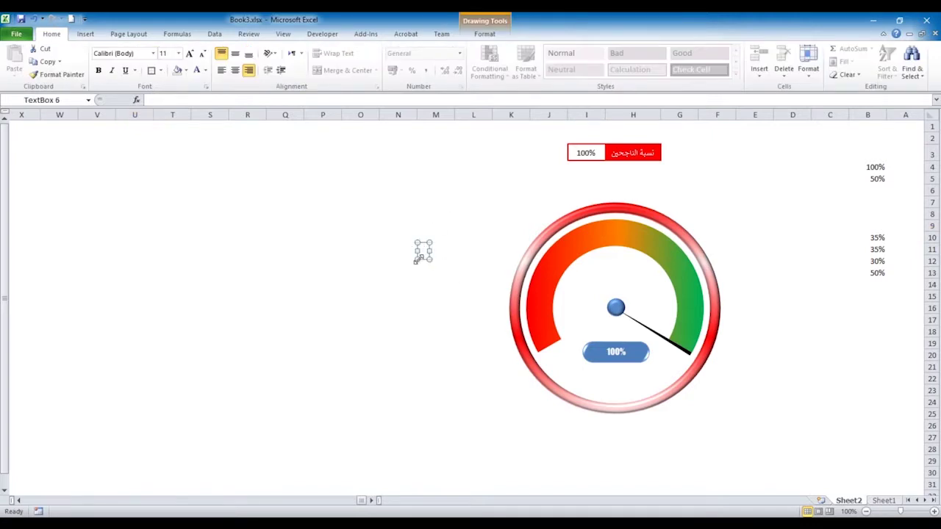
drag(416, 260, 278, 270)
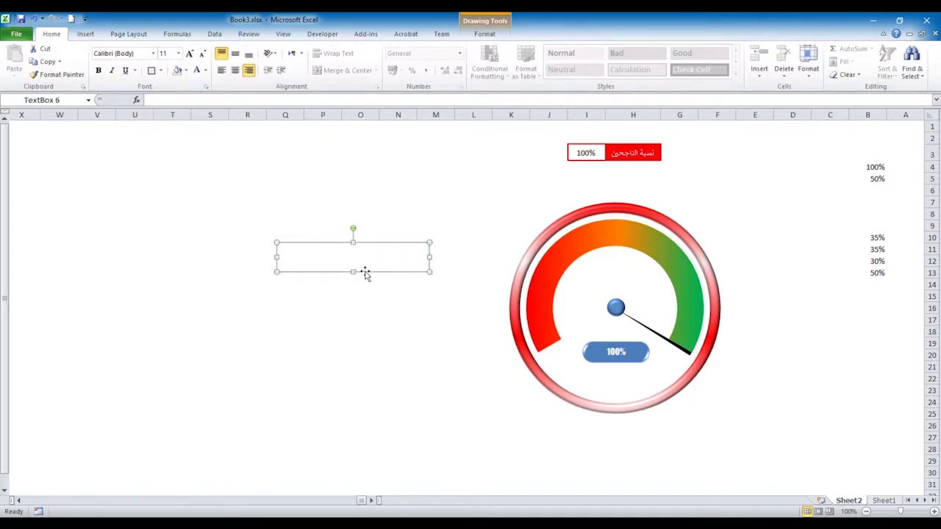
drag(361, 275, 402, 376)
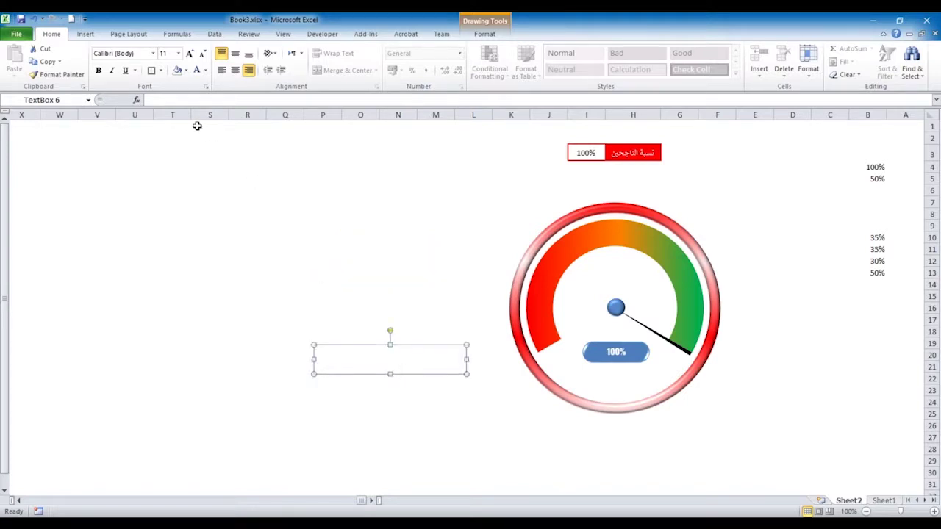
Link the text box content to cell H3 with the formula =$H$3.
click(185, 103)
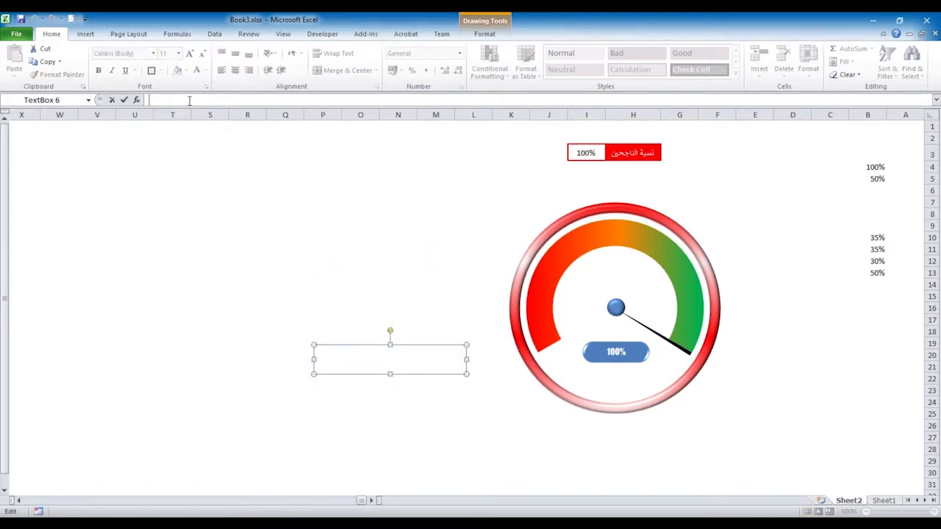
text(=)
click(630, 153)
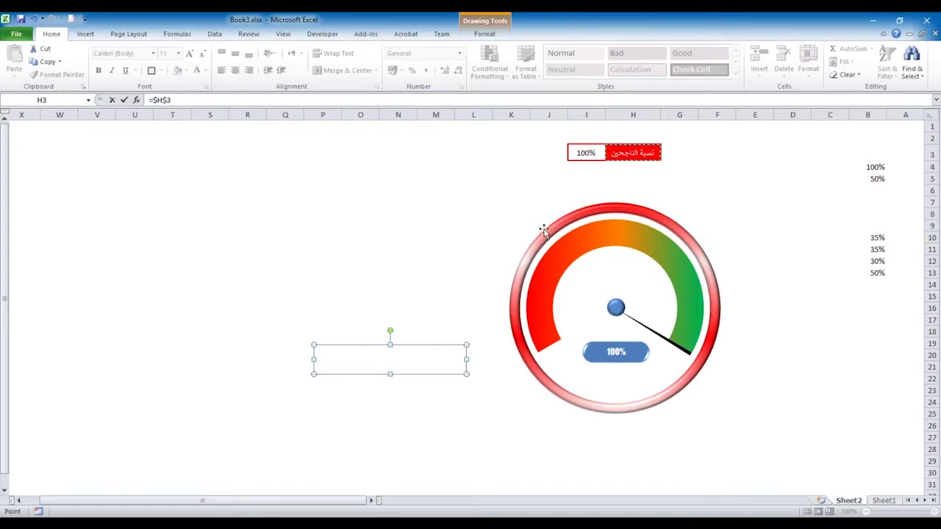
key(Return)
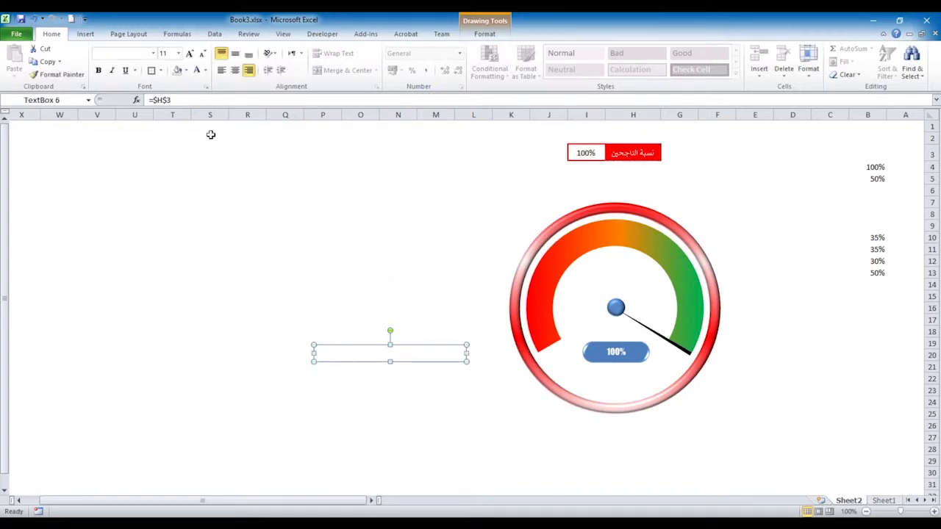
Make the title text red, size 20, centred vertically and horizontally.
click(207, 70)
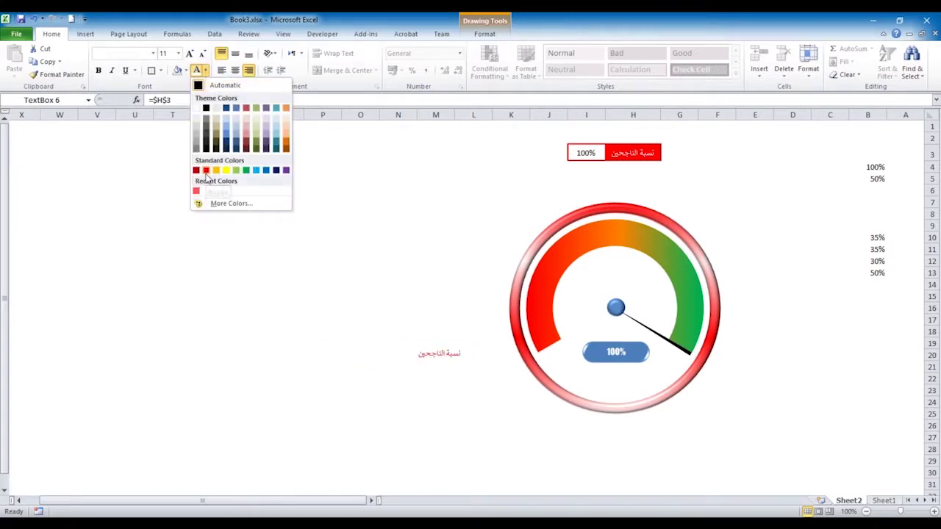
click(206, 170)
click(189, 55)
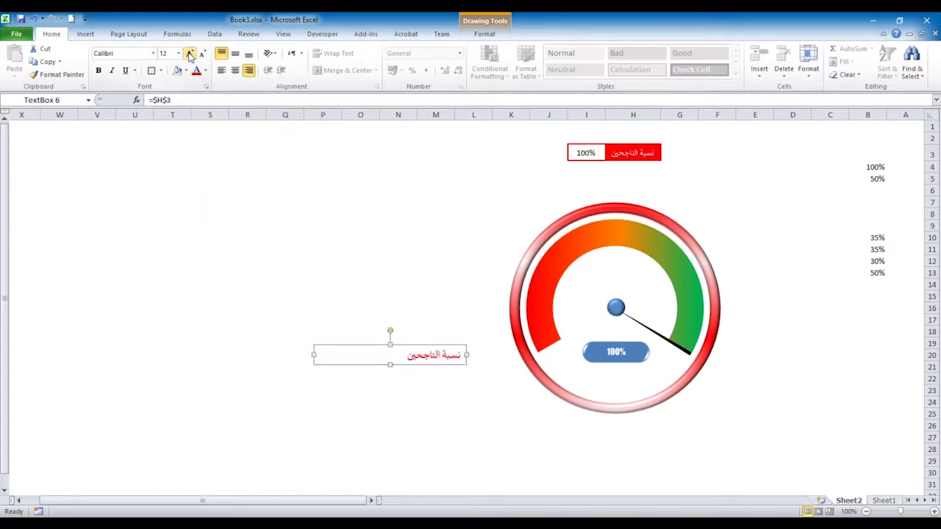
click(190, 54)
click(189, 54)
click(190, 55)
click(189, 54)
click(235, 53)
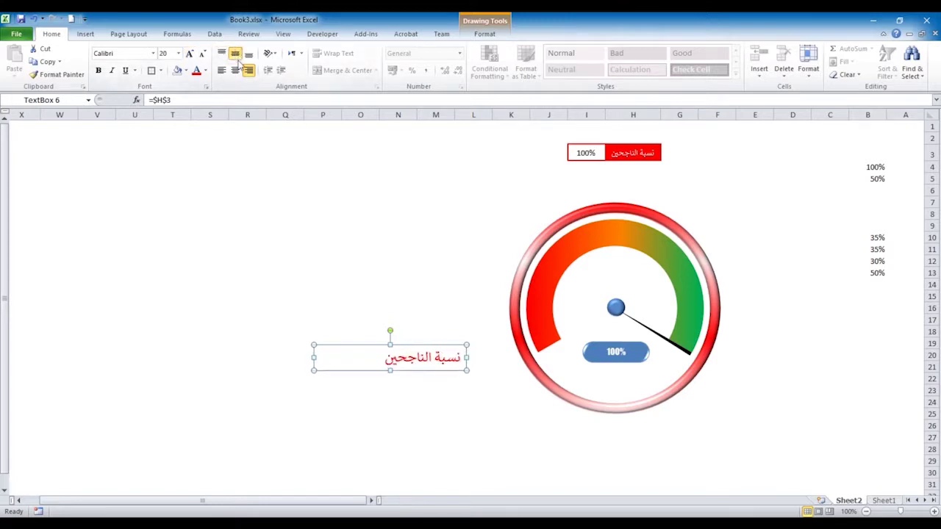
click(235, 71)
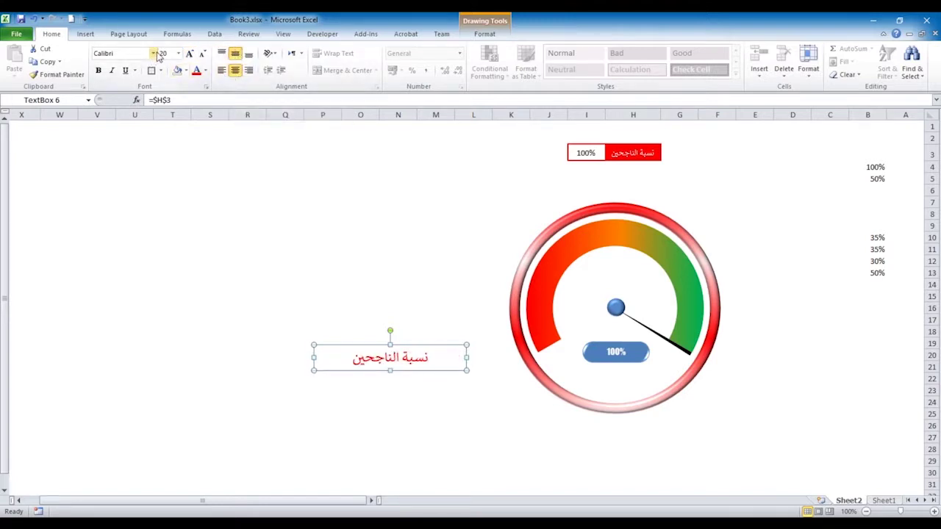
Apply the (AH) Manal High font and move the title inside the gauge below the value.
click(154, 54)
drag(253, 180, 256, 76)
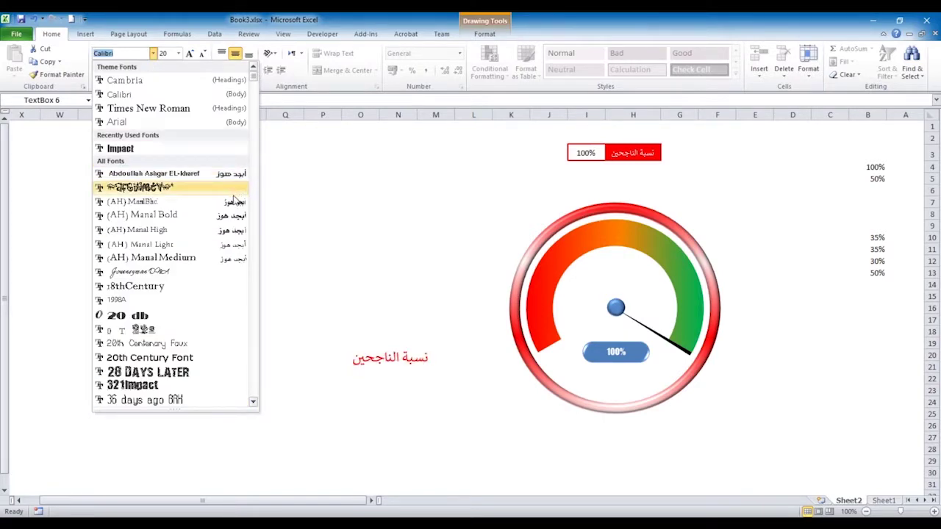
click(229, 233)
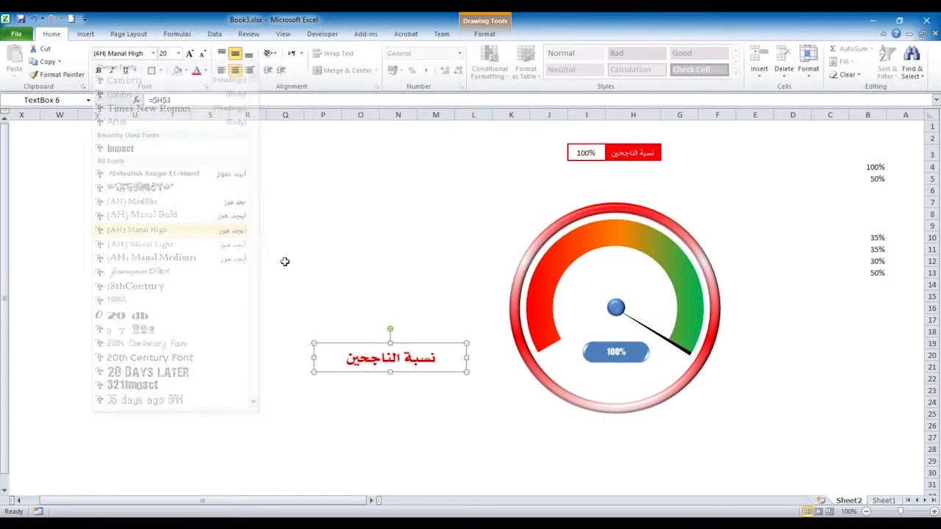
mouse_move(392, 360)
mouse_down()
mouse_move(523, 365)
mouse_move(611, 393)
mouse_move(634, 389)
mouse_up()
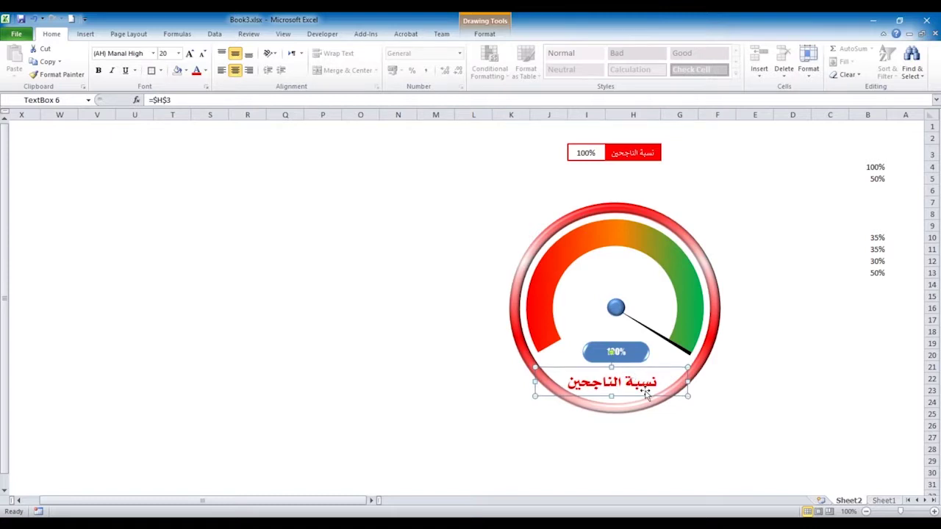
key(Right)
key(Right)
key(Right)
key(Right)
key(Right)
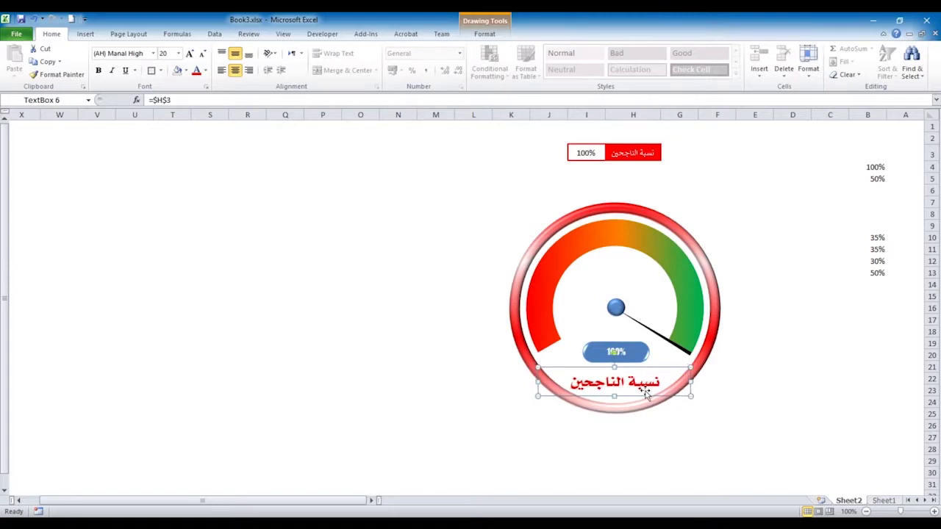
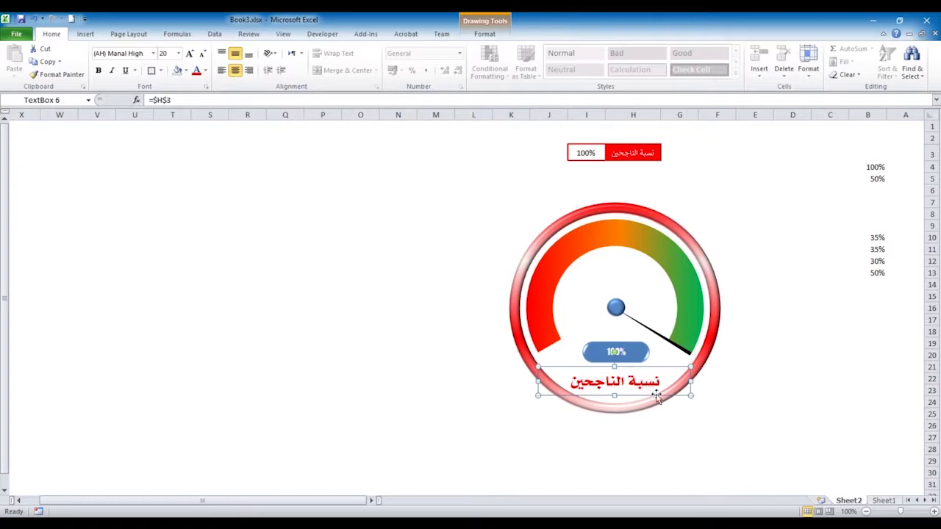
Check the gauge dashboard on Sheet1, then return to the red gauge on Sheet2.
click(885, 501)
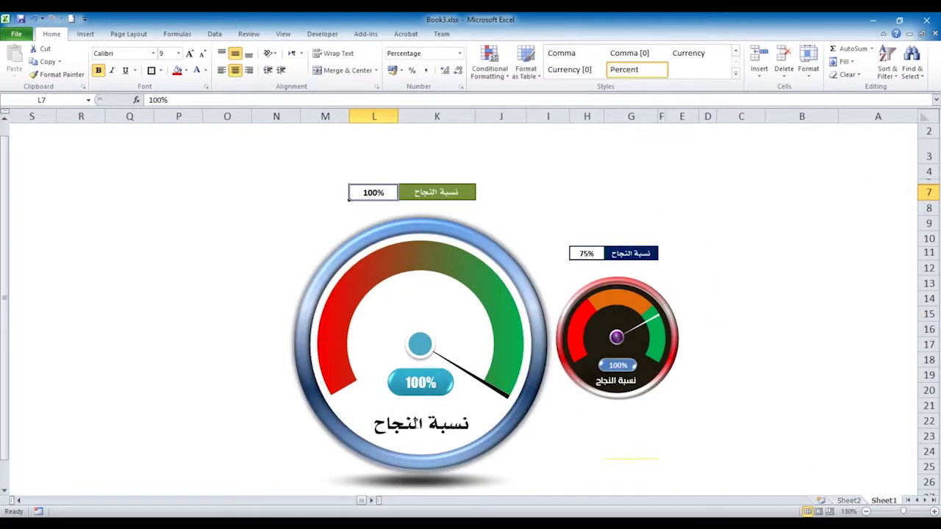
click(849, 502)
click(638, 441)
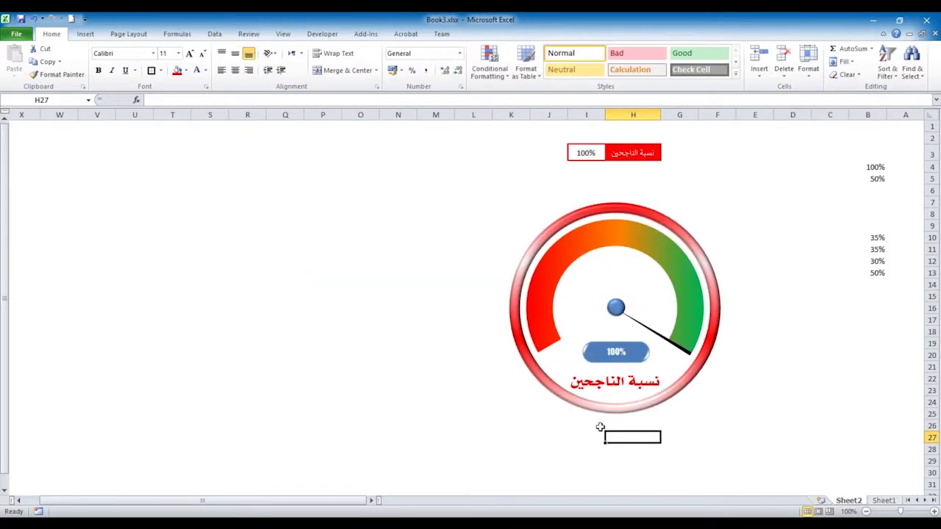
Draw a flat oval just beneath the red gauge and bring up its gradient fill options.
click(85, 34)
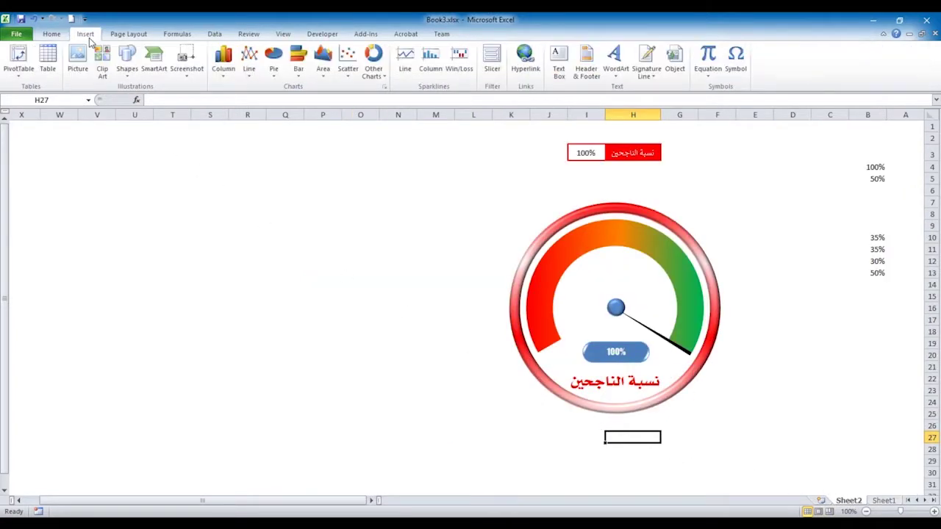
click(125, 65)
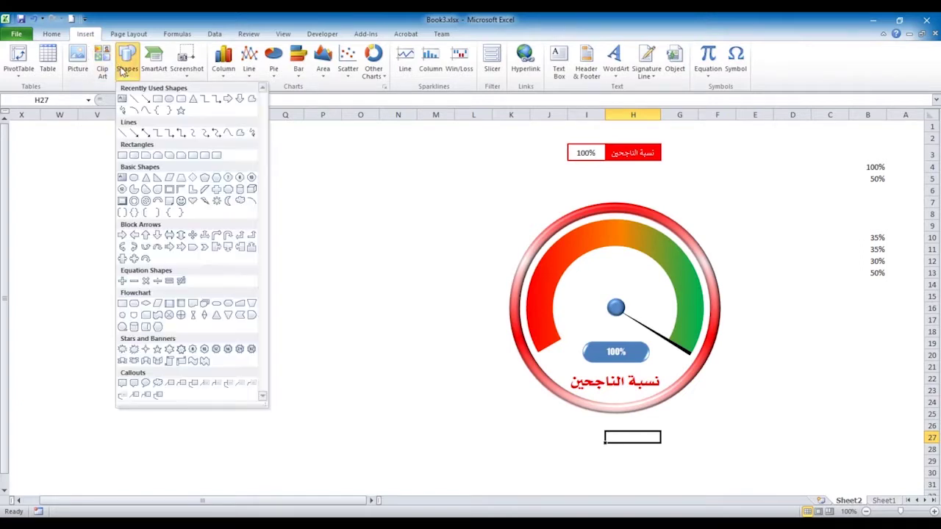
click(169, 99)
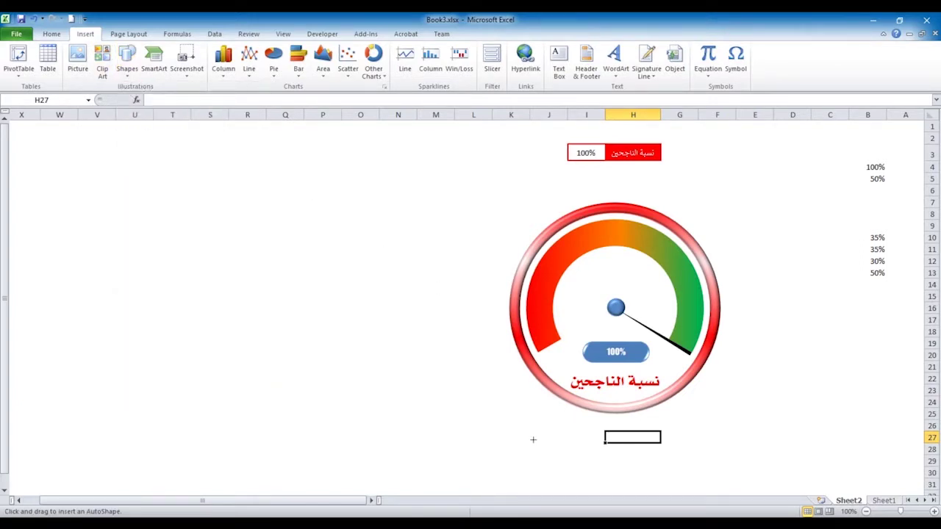
drag(533, 439, 699, 415)
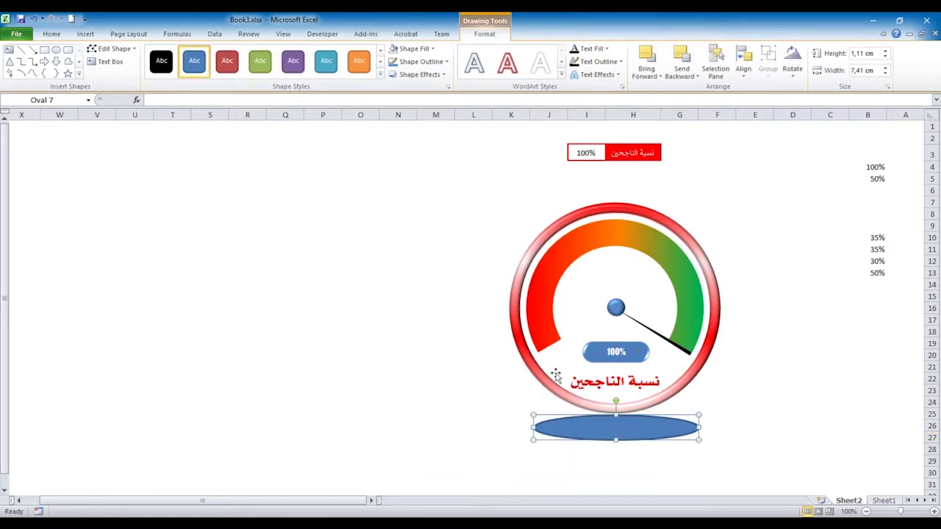
click(436, 49)
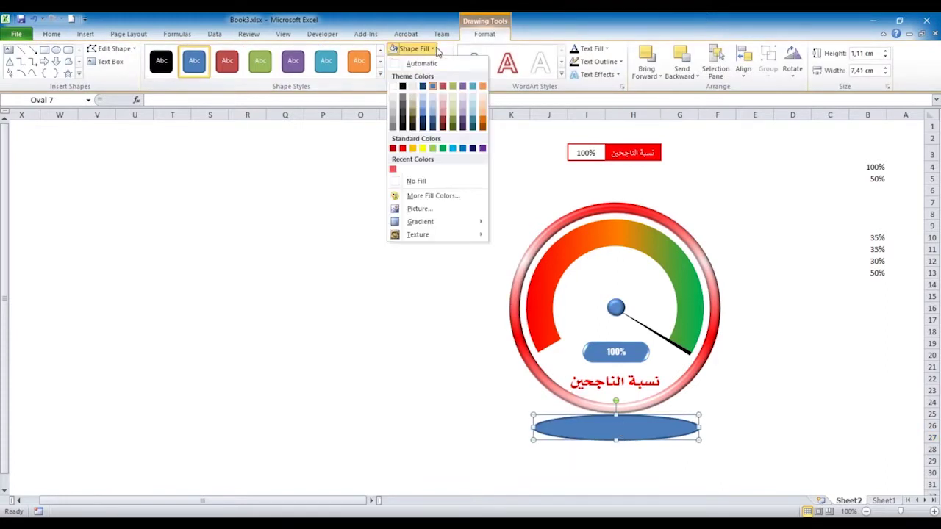
mouse_move(426, 222)
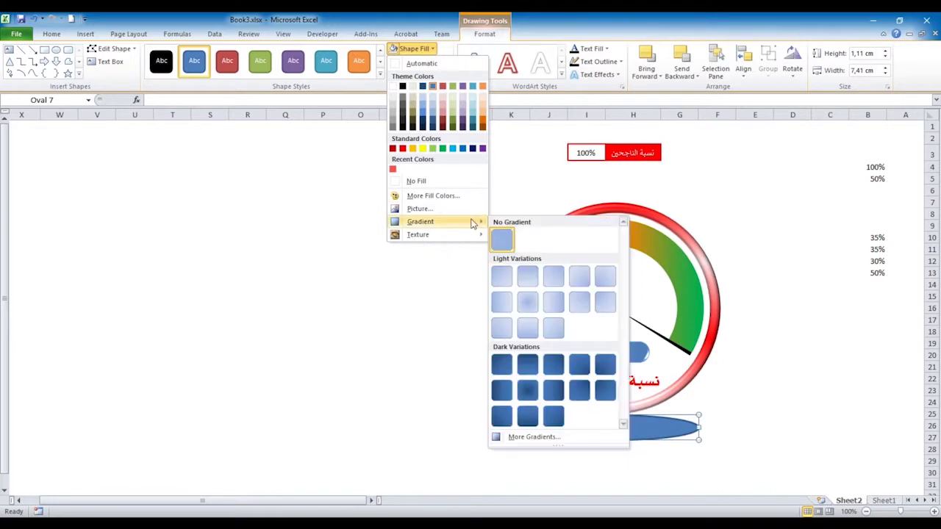
Give the oval a gradient fill, deleting the 28% and 64% stops to leave two.
click(534, 437)
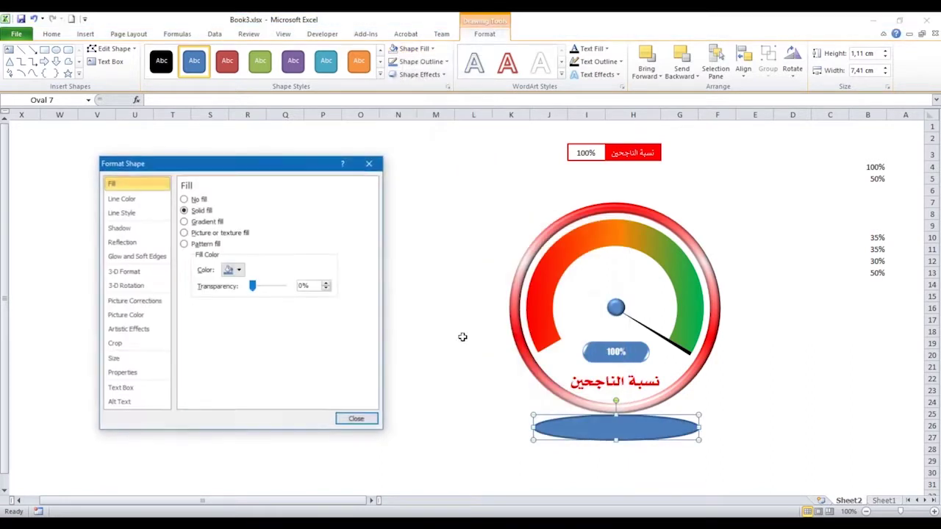
drag(292, 168, 338, 150)
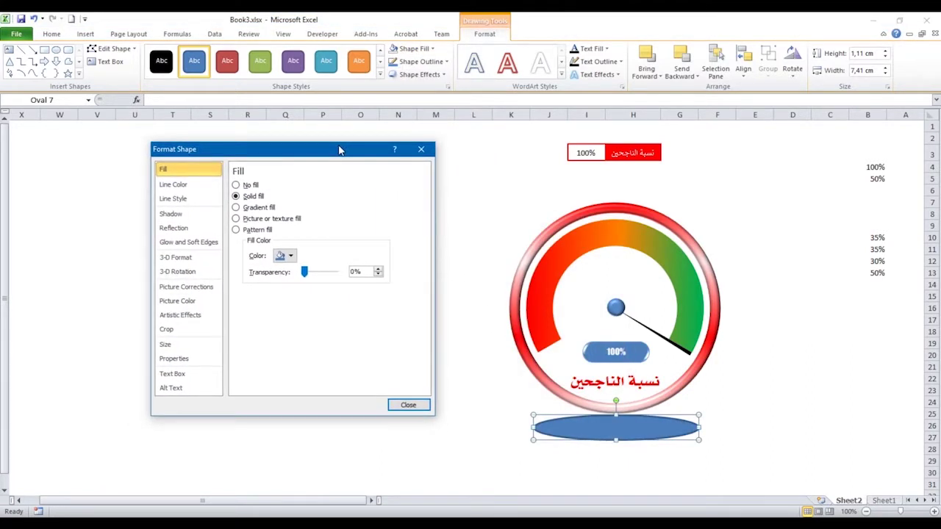
click(236, 208)
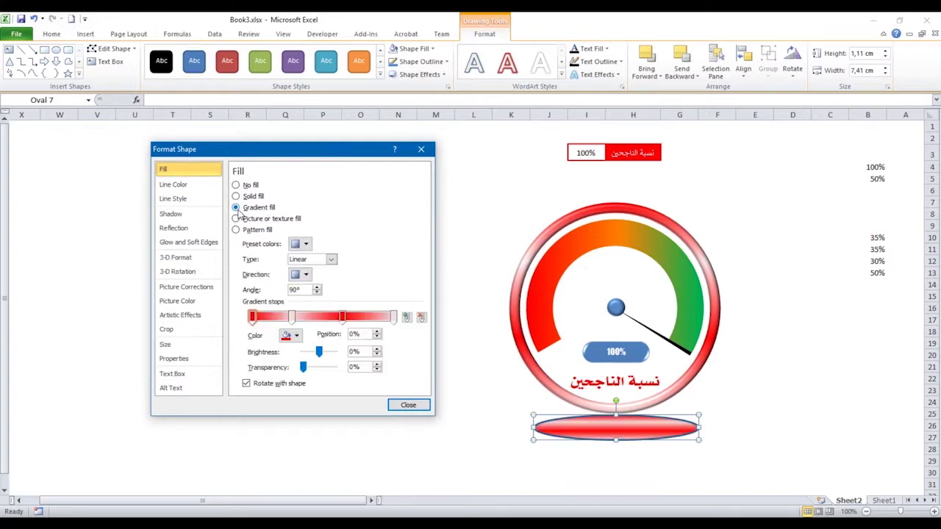
click(292, 317)
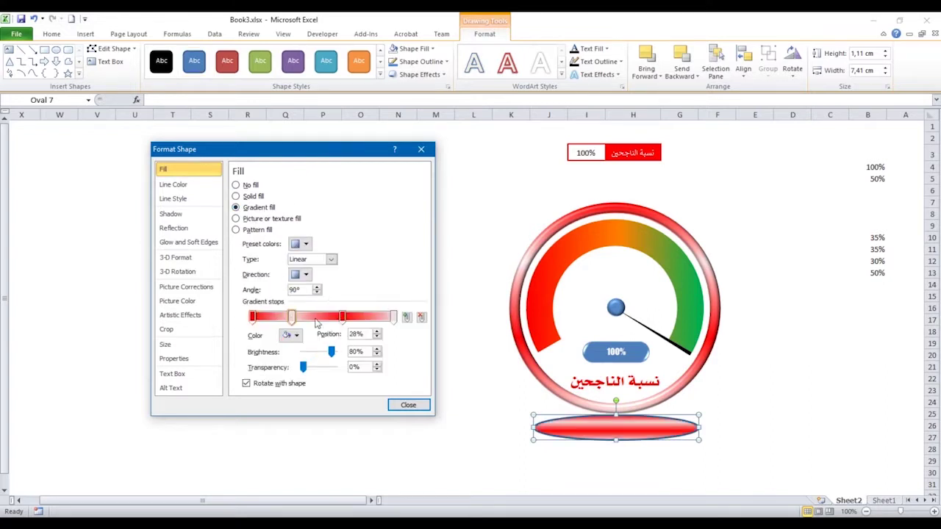
click(421, 319)
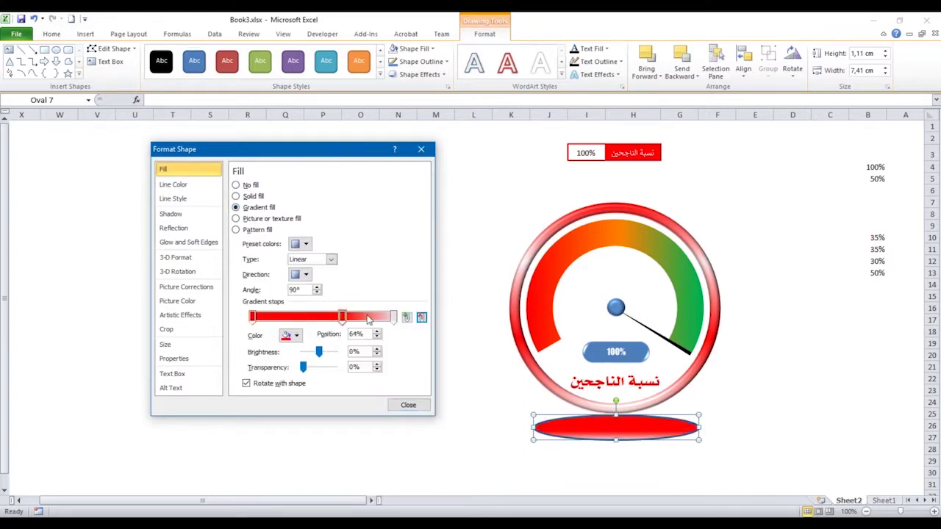
click(421, 317)
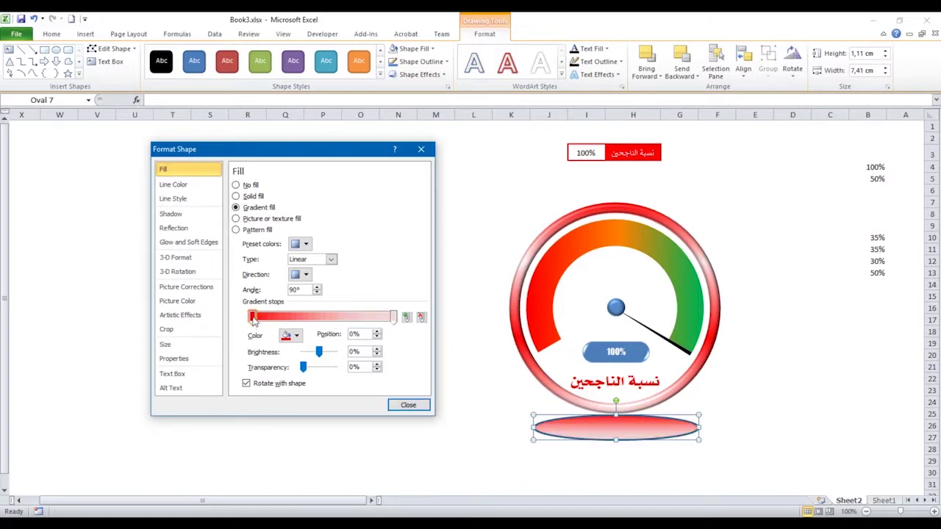
Make the first stop partly transparent black and the end stop fully transparent light grey.
click(297, 336)
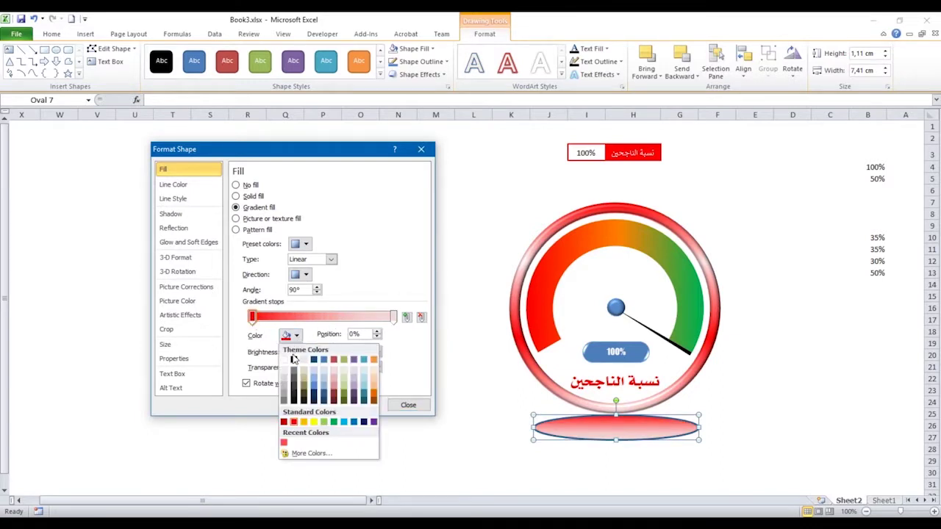
click(293, 359)
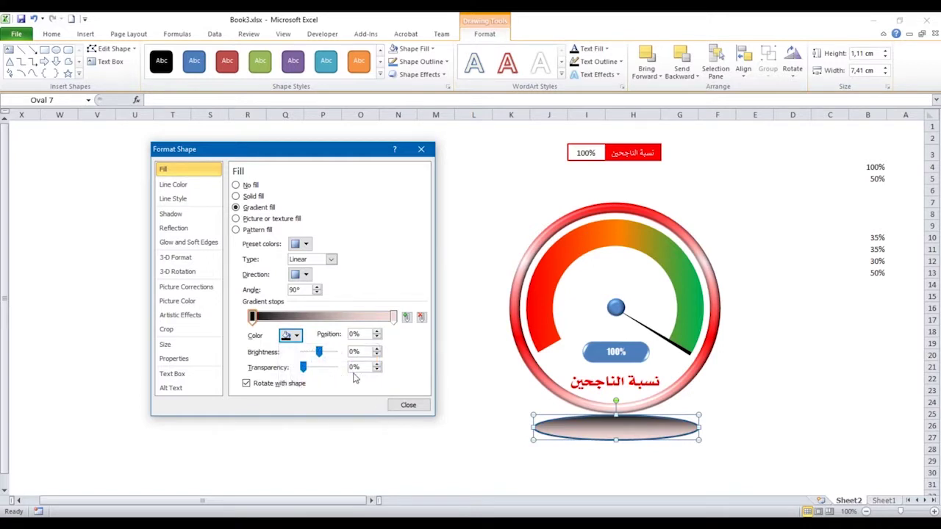
drag(306, 369, 315, 371)
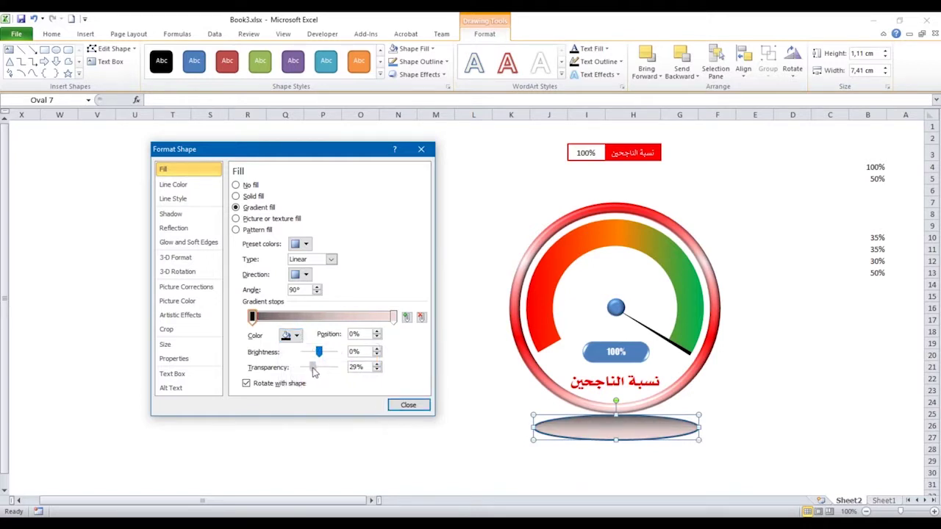
drag(313, 372, 316, 375)
click(393, 316)
click(291, 335)
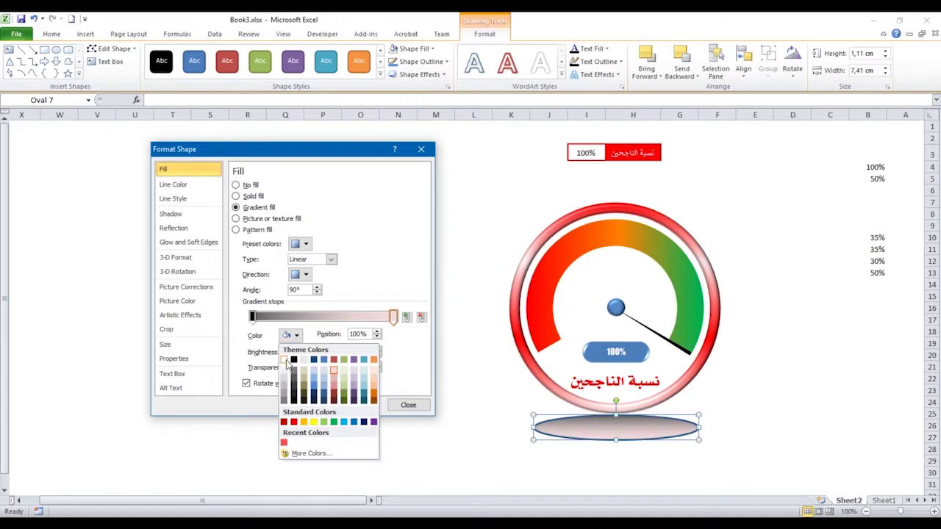
click(287, 363)
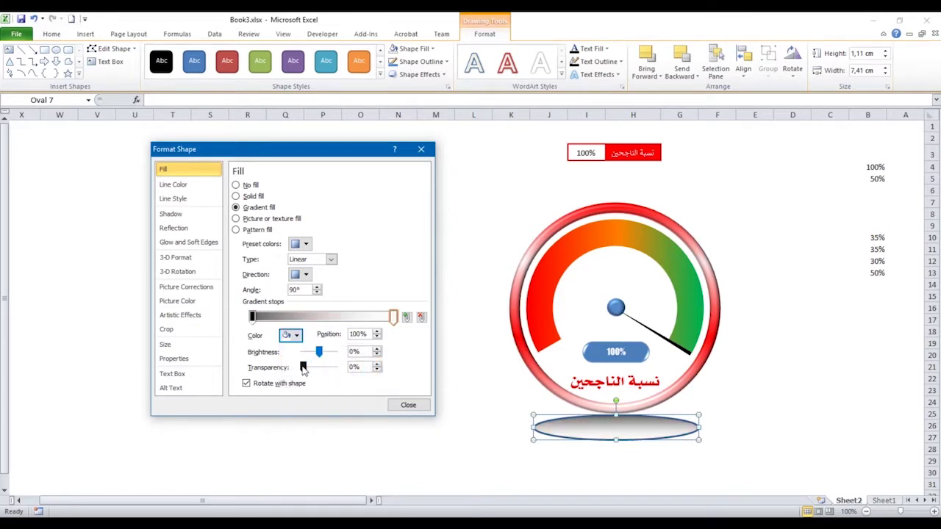
drag(302, 366, 335, 367)
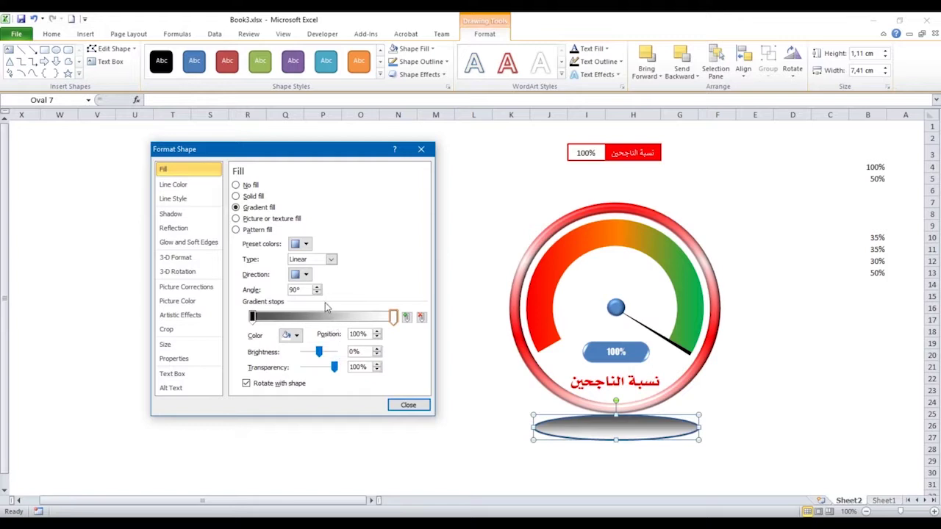
Switch the gradient type to Path, set the outline to No line, and close.
click(331, 260)
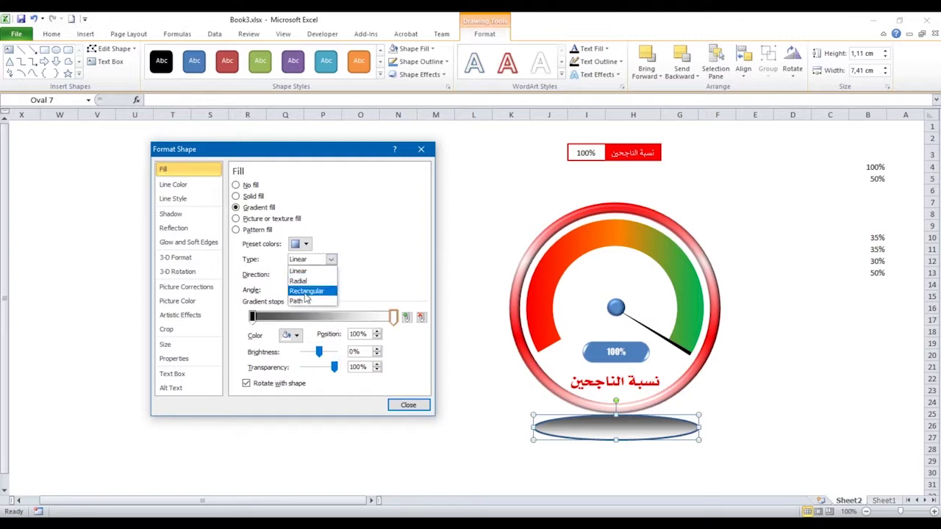
click(303, 301)
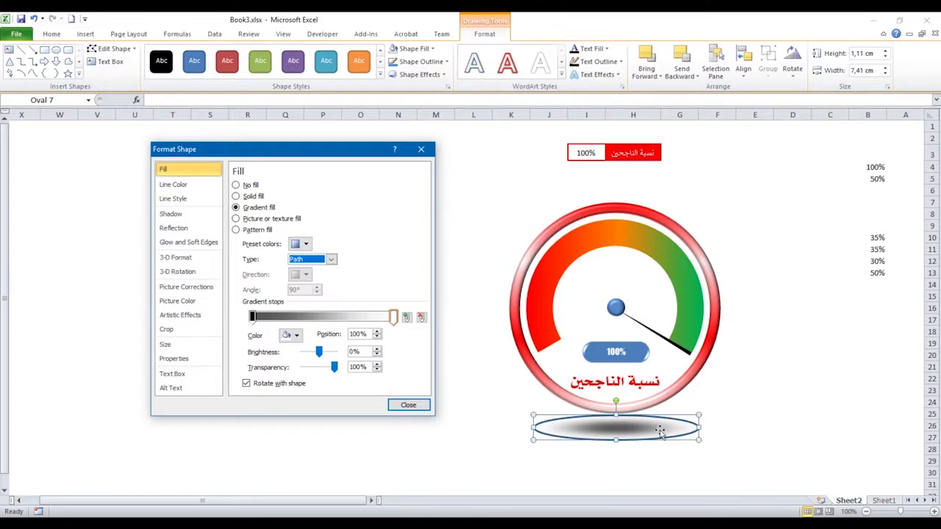
click(184, 186)
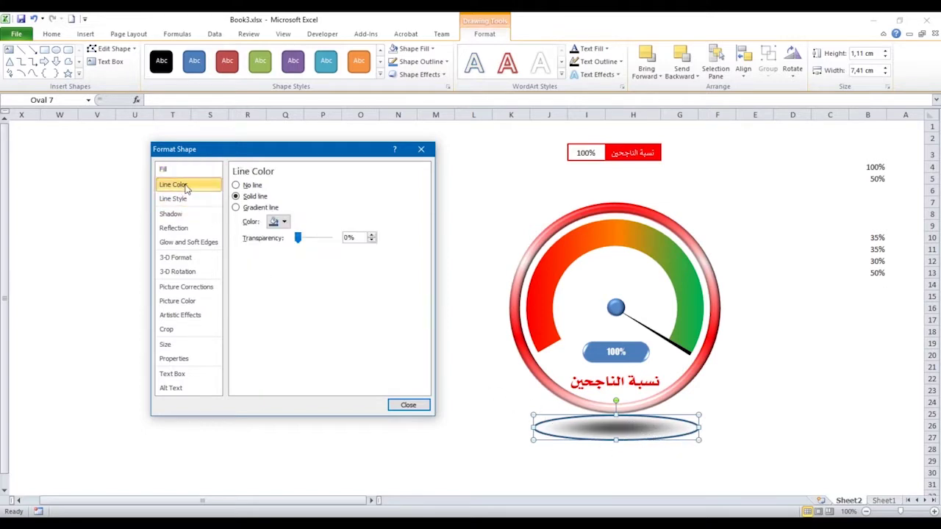
click(236, 186)
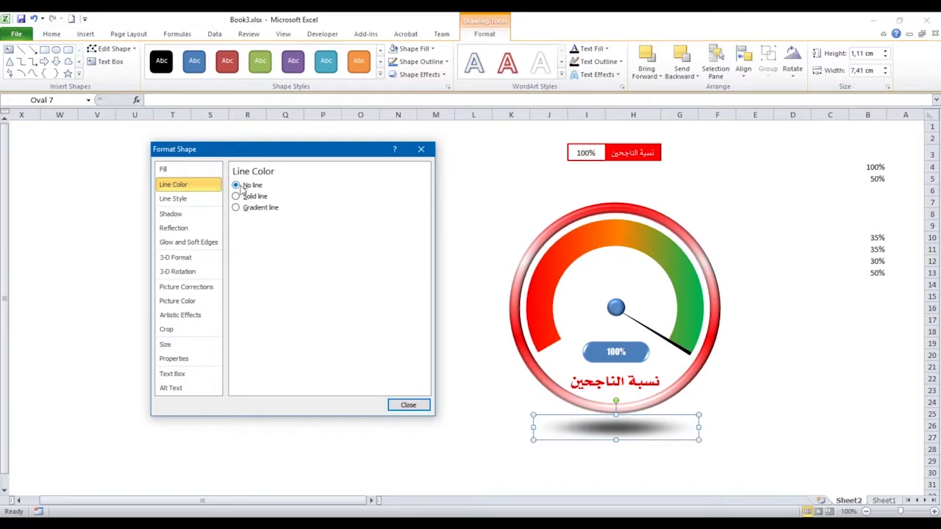
click(403, 405)
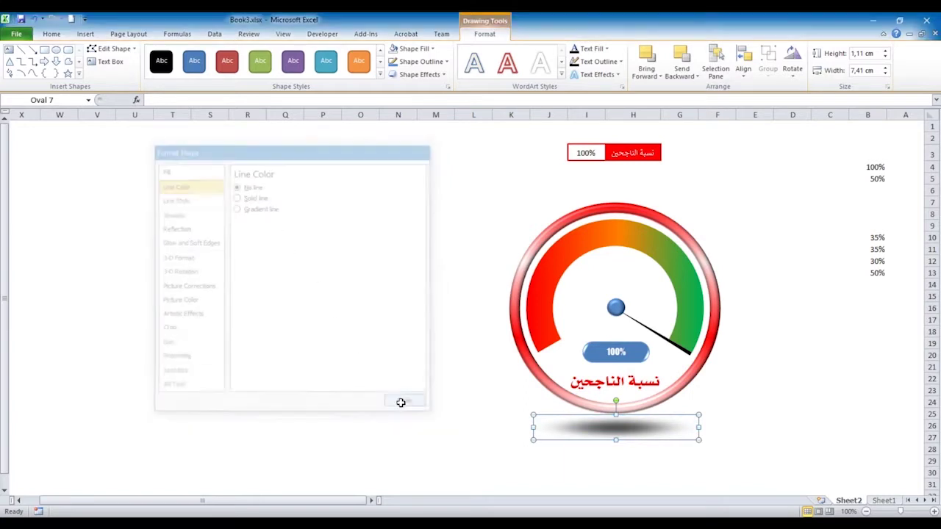
Copy the red label row H3:K3 and paste it starting at P3.
click(445, 428)
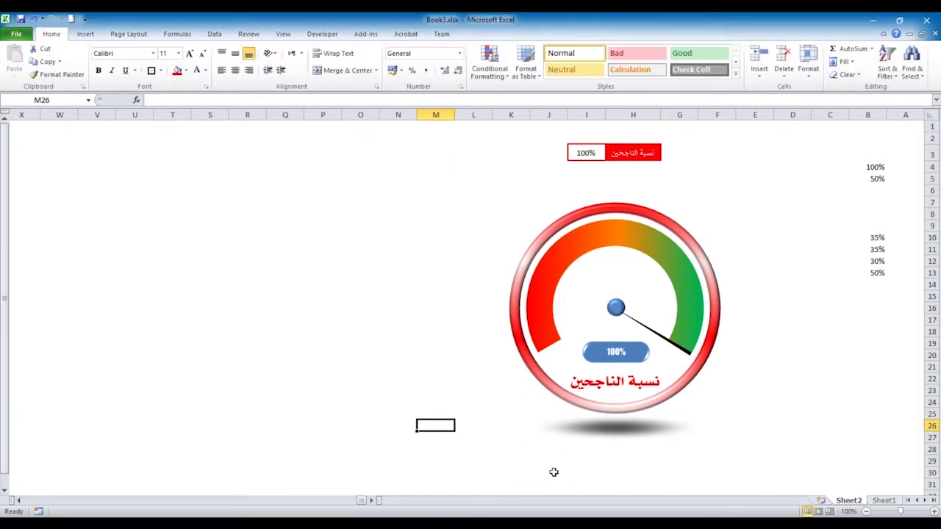
click(614, 434)
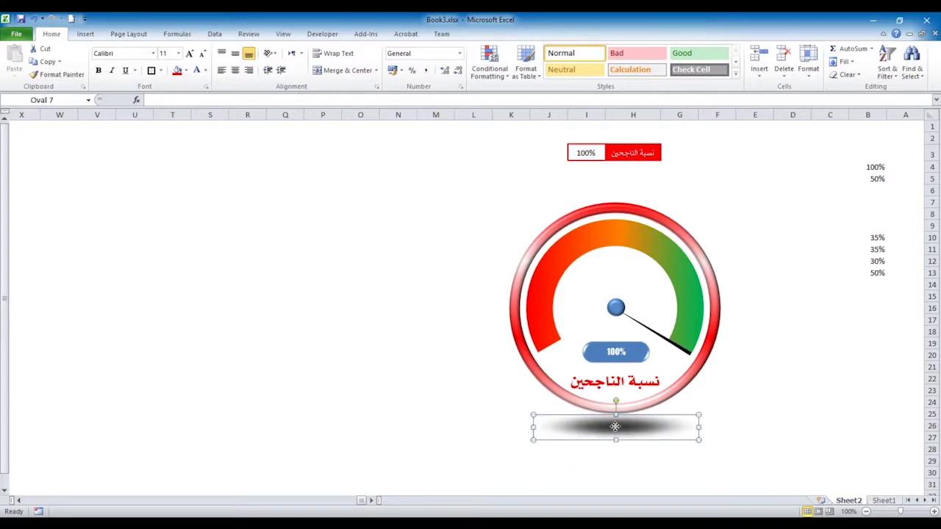
click(463, 426)
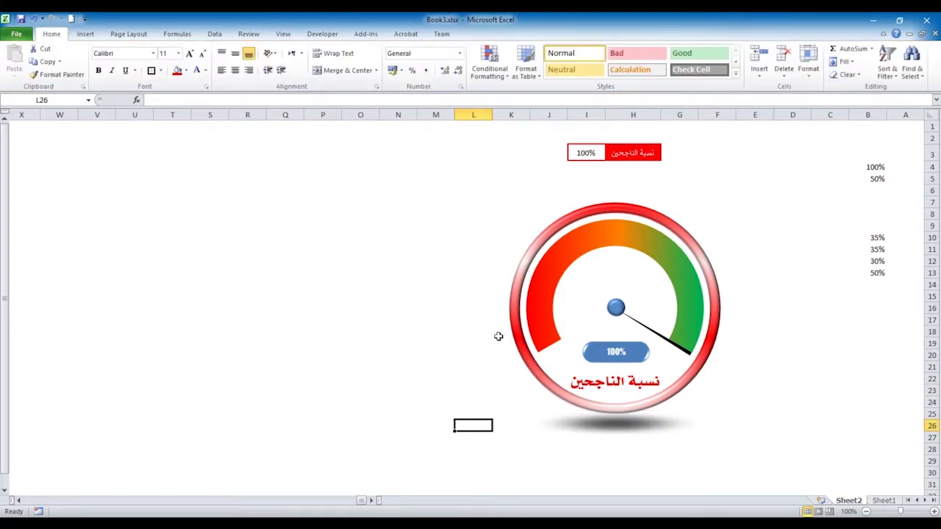
click(632, 150)
drag(633, 150, 497, 150)
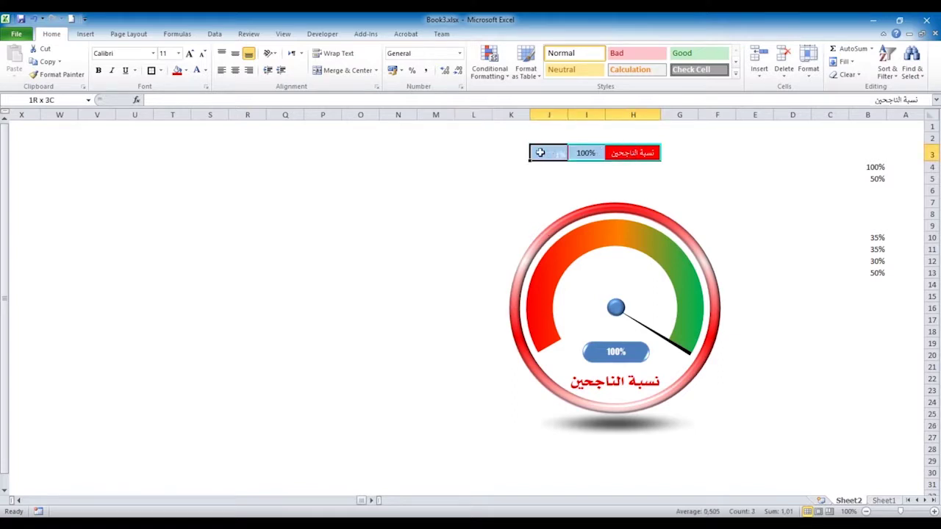
key(ctrl+c)
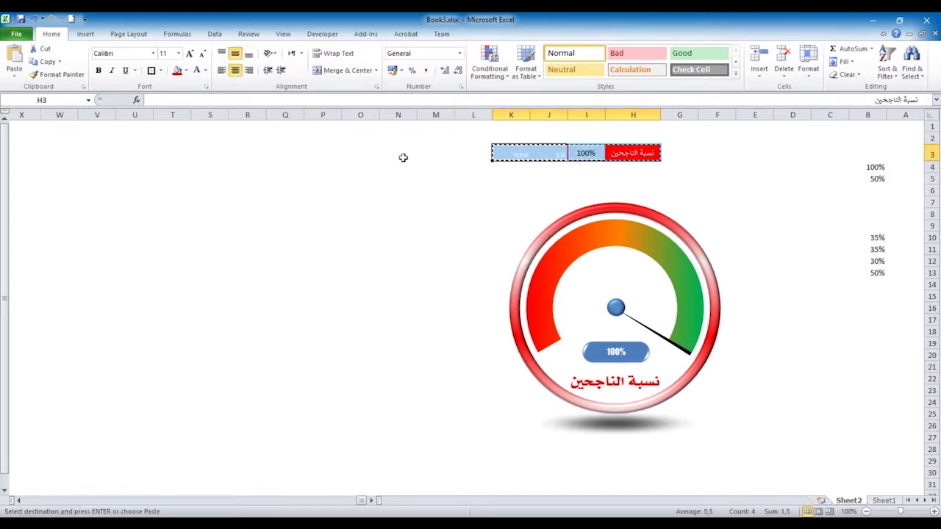
click(326, 153)
key(ctrl+v)
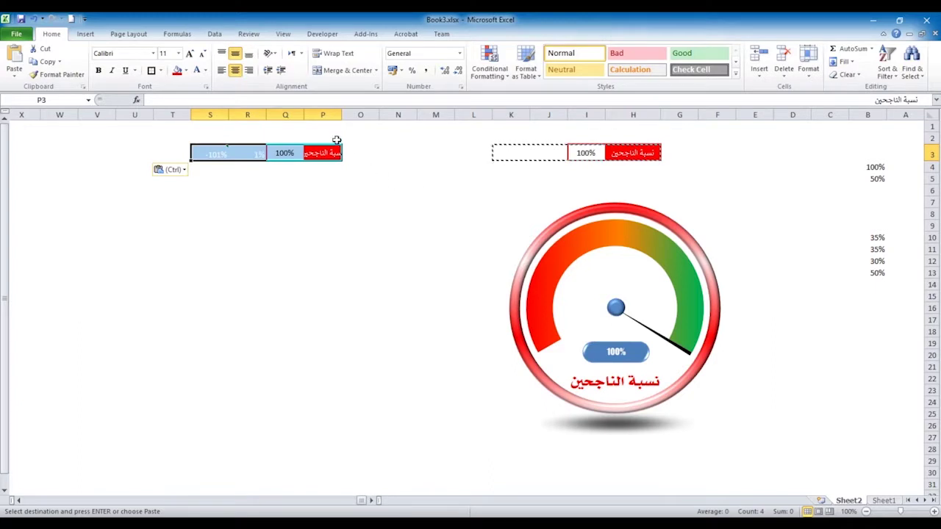
Widen column P and select the pasted title cell P3 for filling.
drag(304, 116, 280, 116)
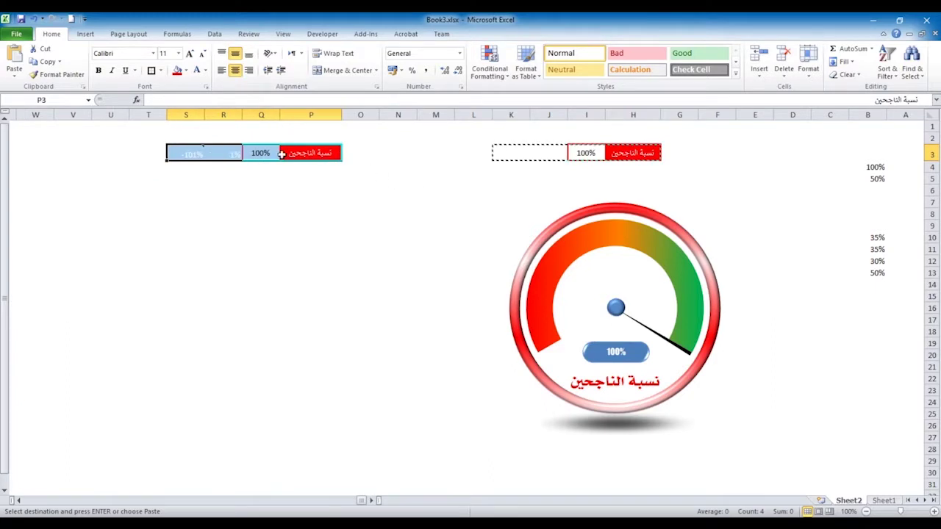
click(266, 207)
click(313, 153)
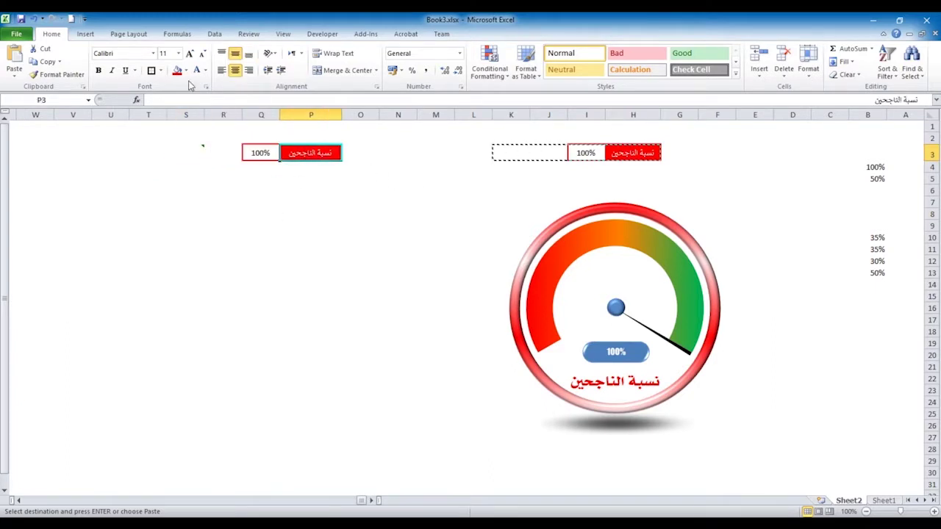
click(186, 71)
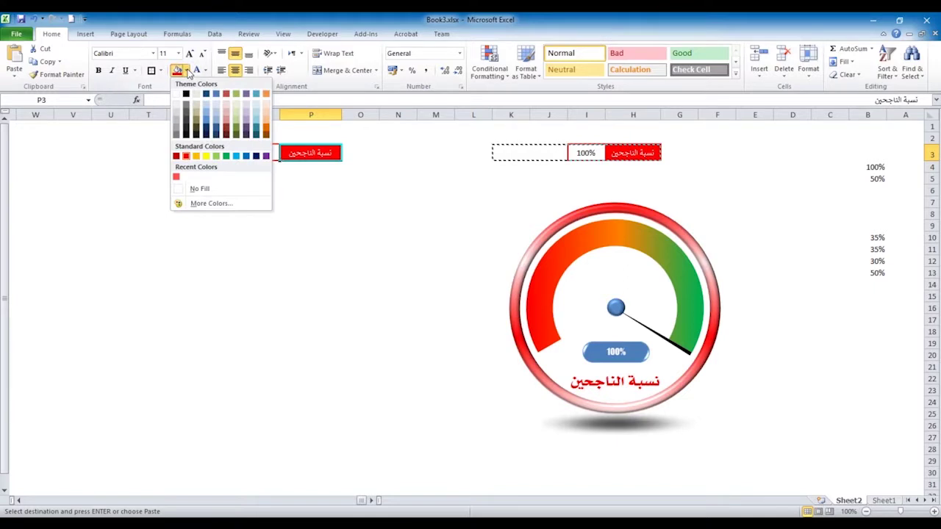
Fill P3 green and outline P3:Q3 with a green border.
click(226, 156)
drag(261, 154, 312, 153)
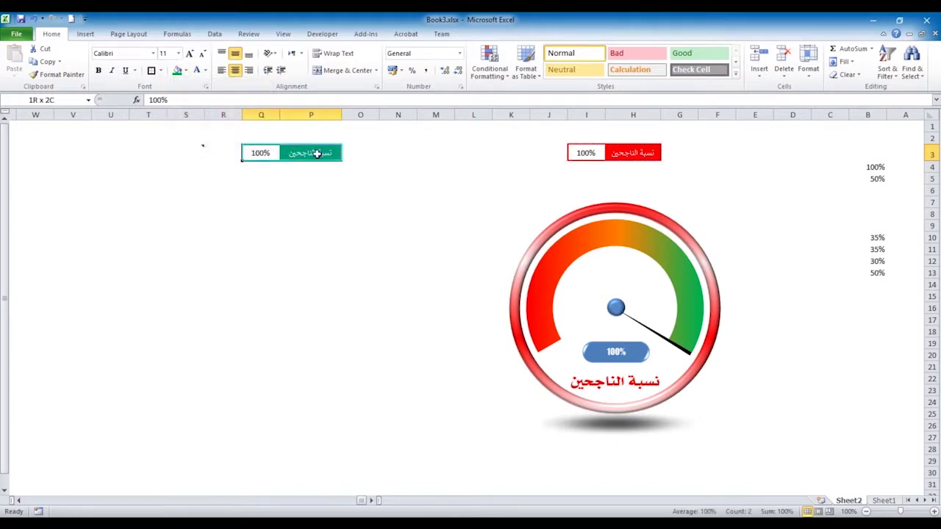
click(161, 70)
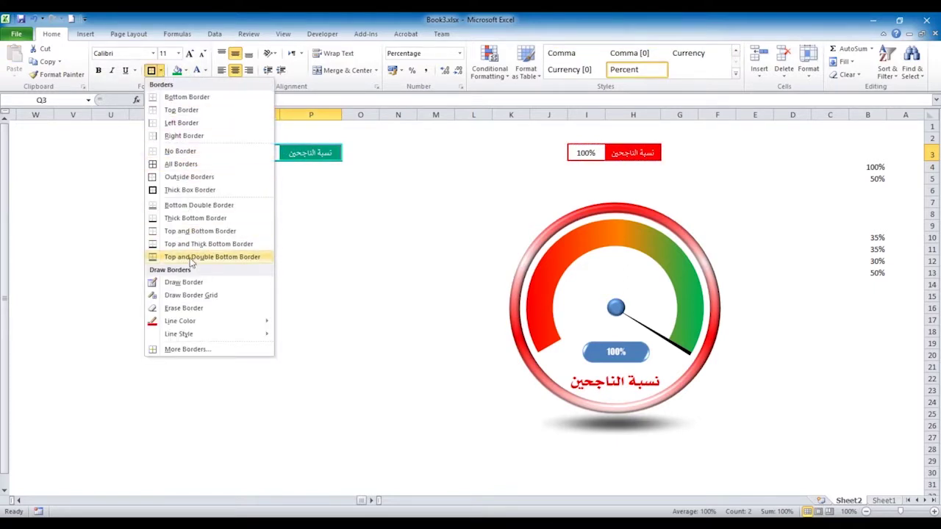
mouse_move(193, 322)
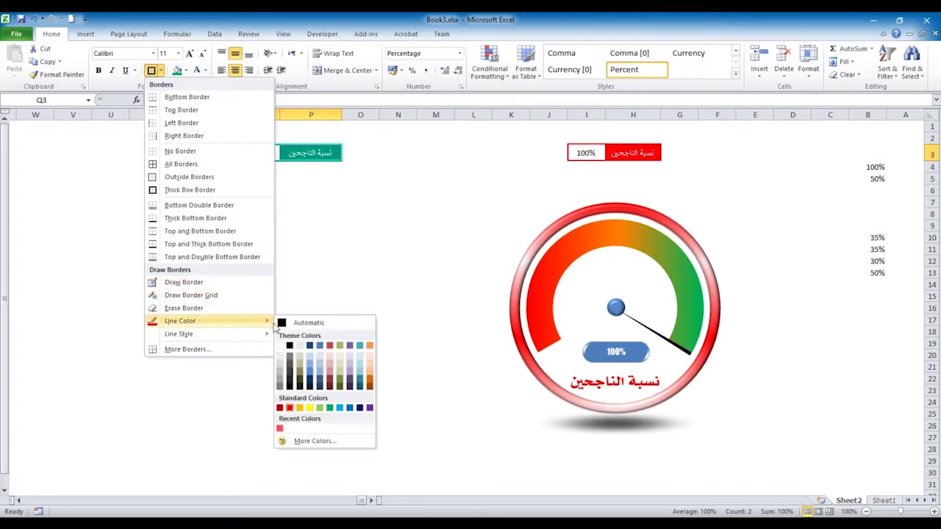
click(330, 408)
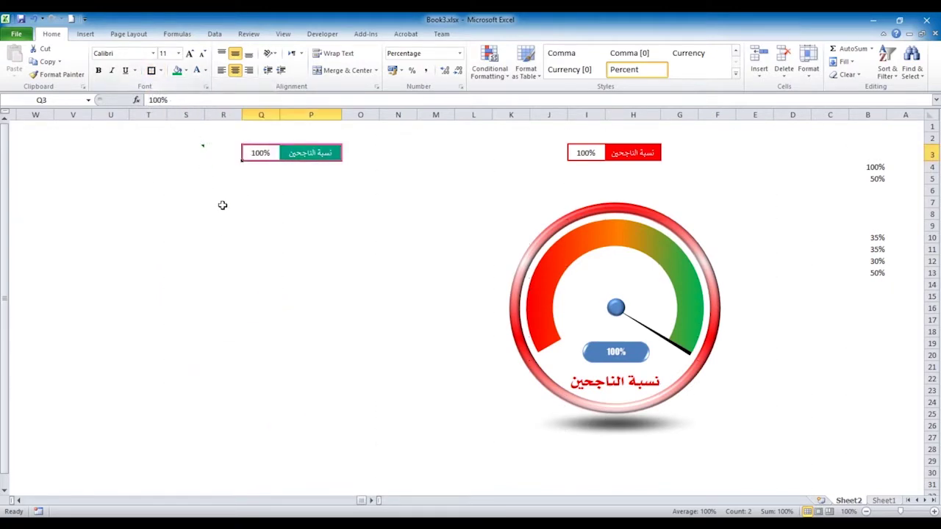
click(223, 204)
Colour the 100% text in Q3 blue-green.
click(253, 150)
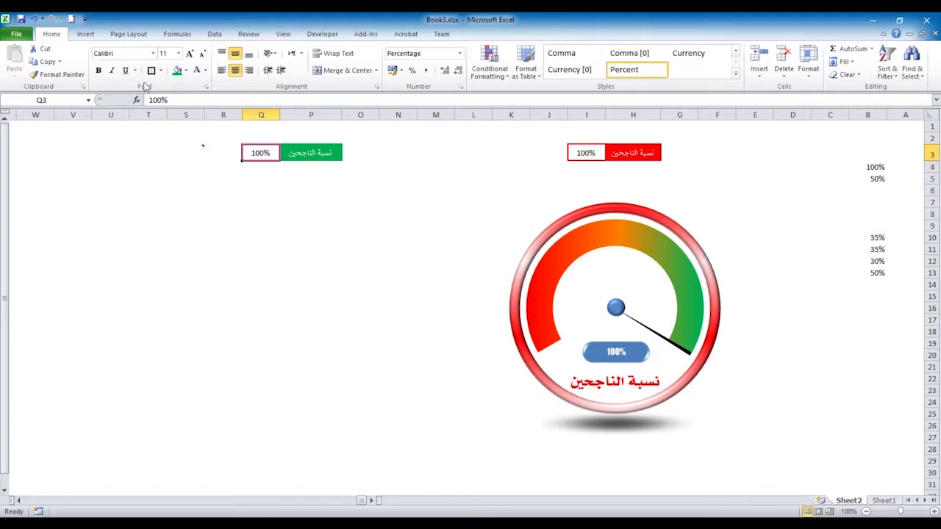
click(205, 70)
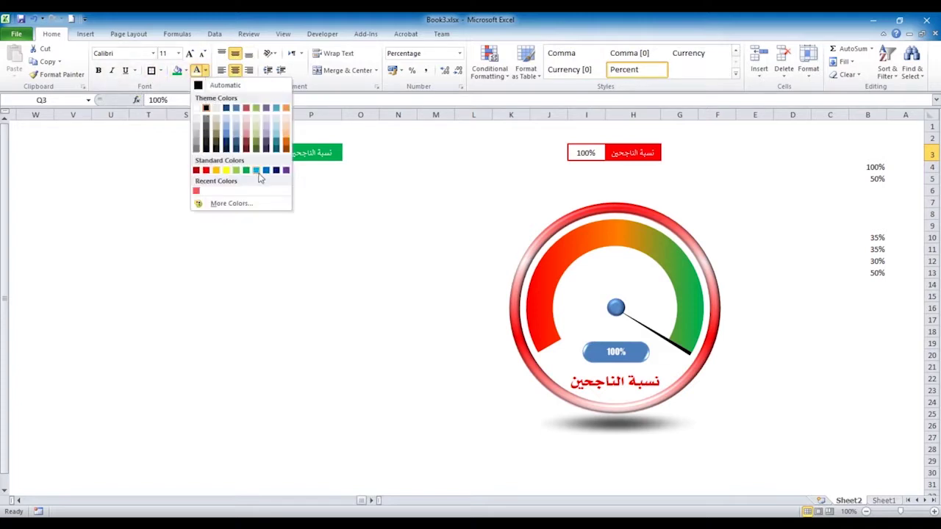
click(257, 171)
click(228, 214)
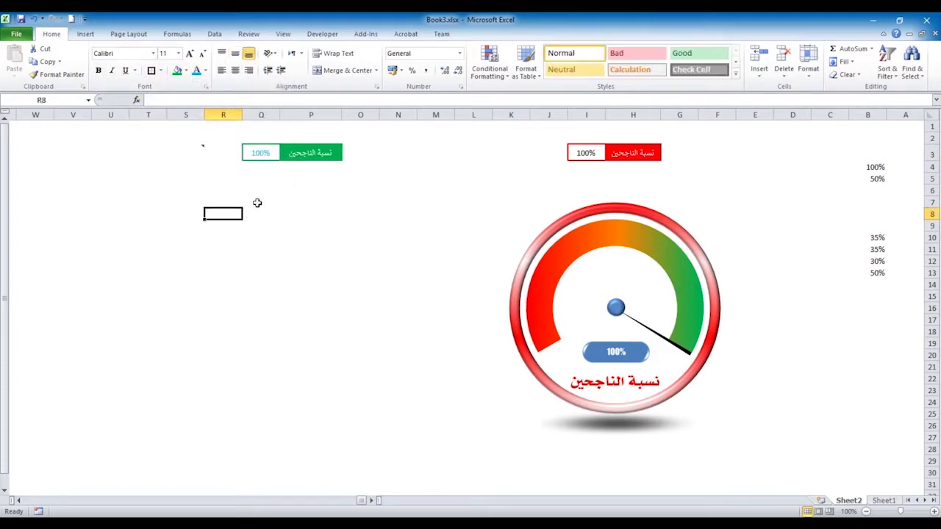
Make the helper values in R3:S3 grey and centred.
click(226, 153)
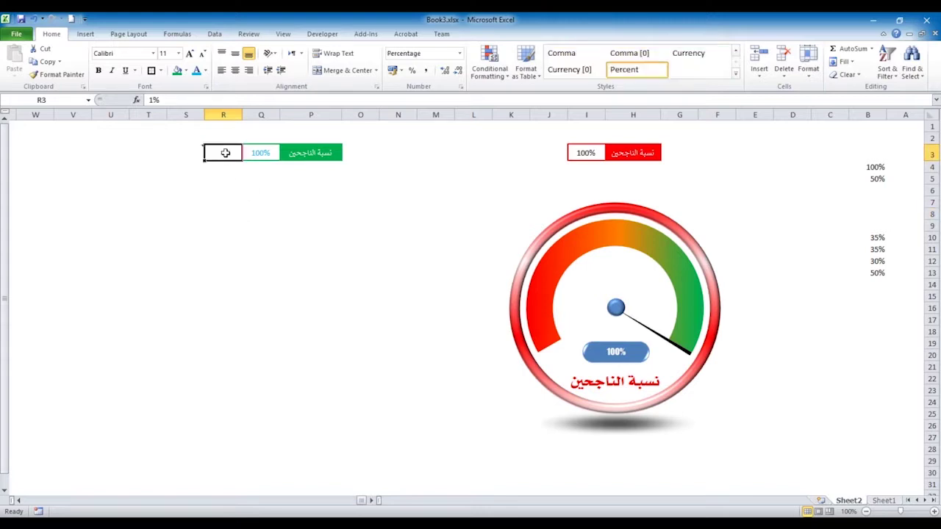
drag(225, 153, 187, 152)
click(208, 71)
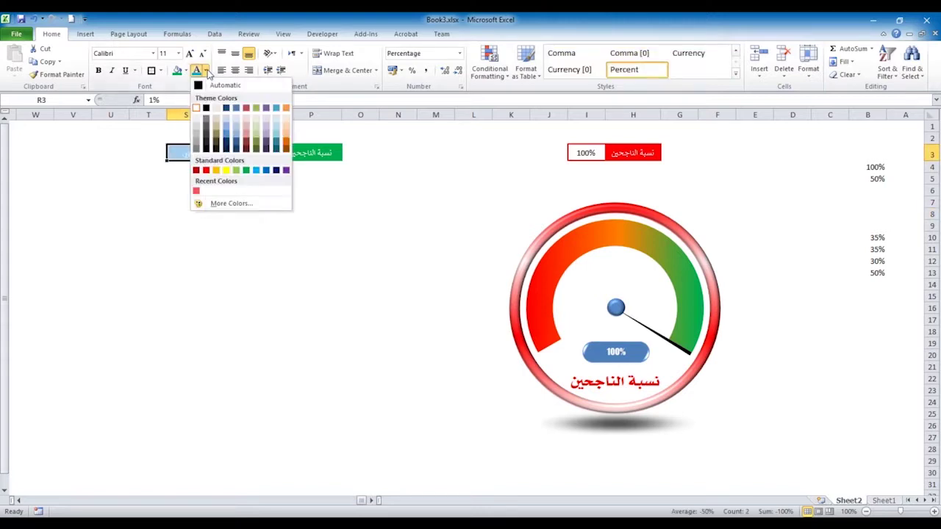
click(207, 121)
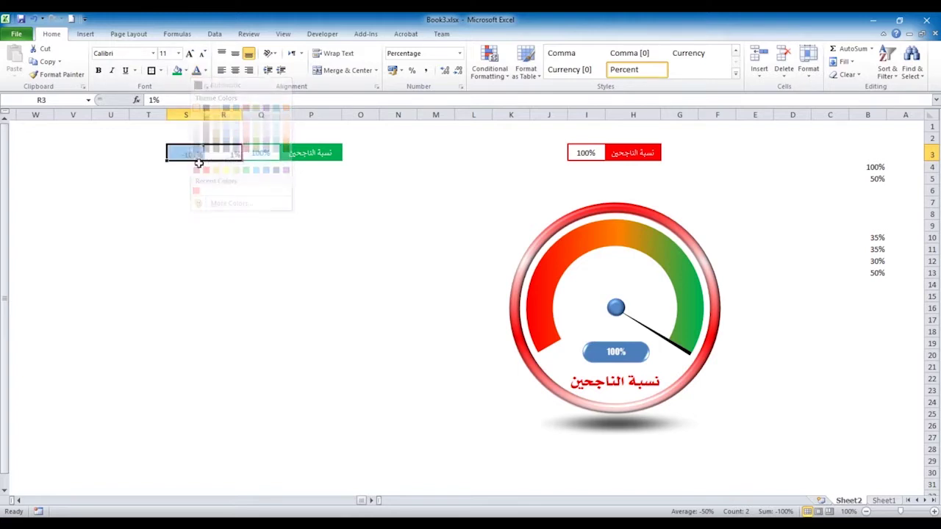
click(198, 202)
drag(213, 153, 187, 153)
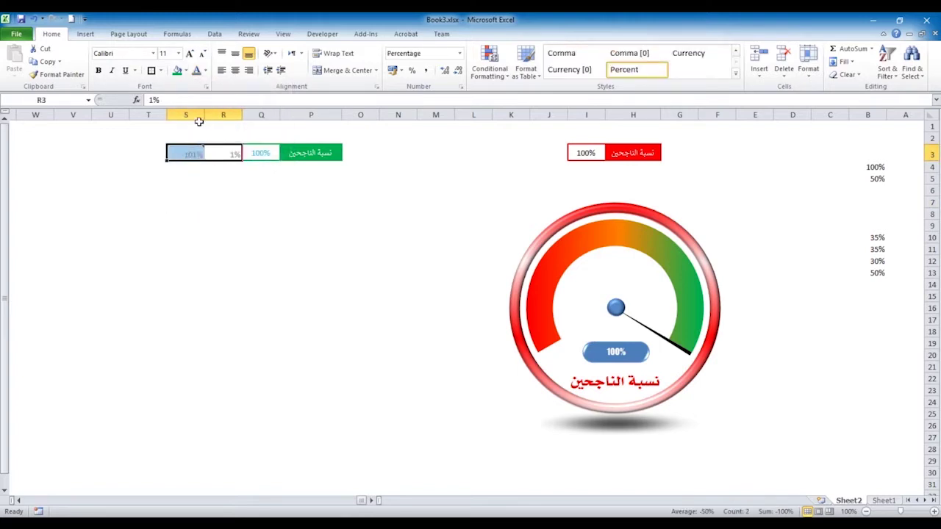
click(235, 70)
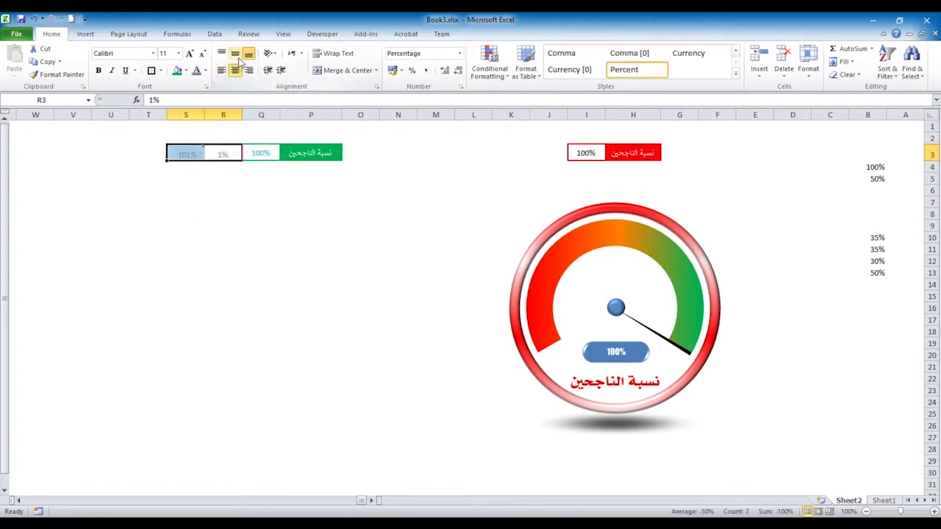
click(217, 189)
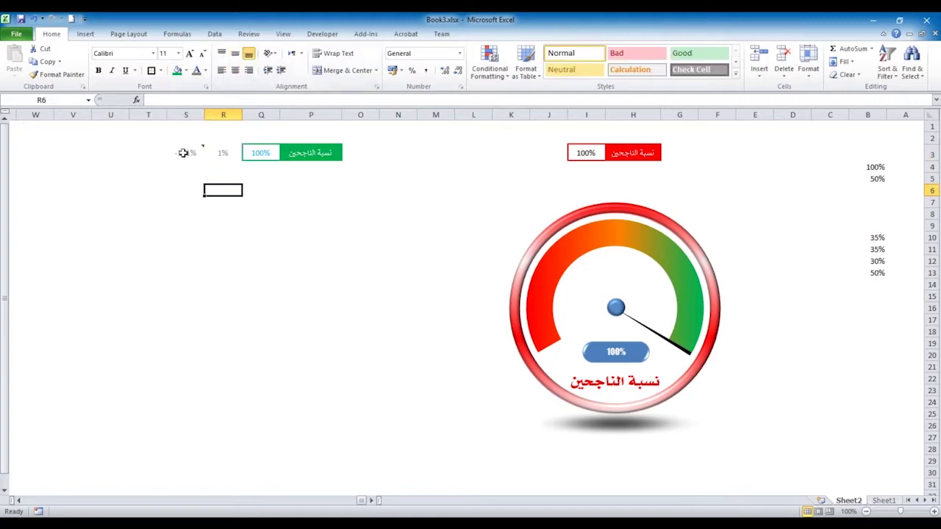
Change R3 from 1% to 10%.
click(222, 154)
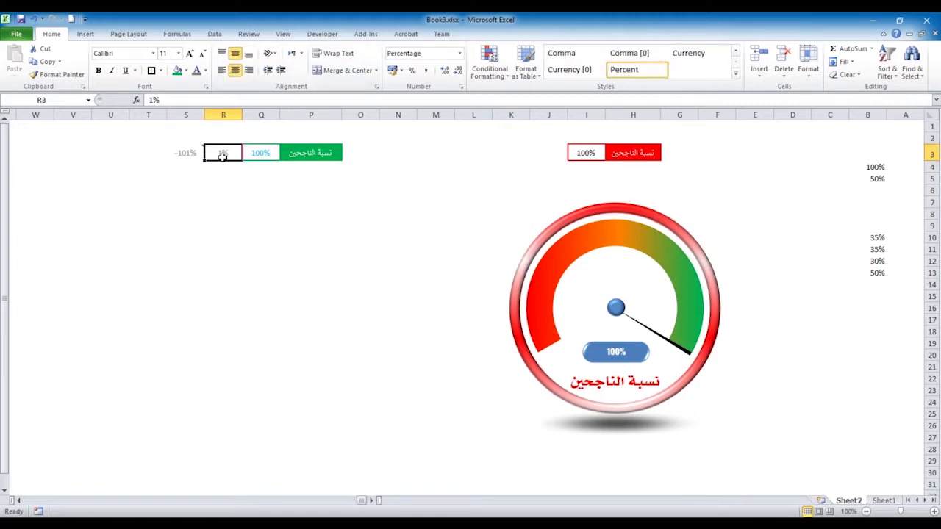
text(1)
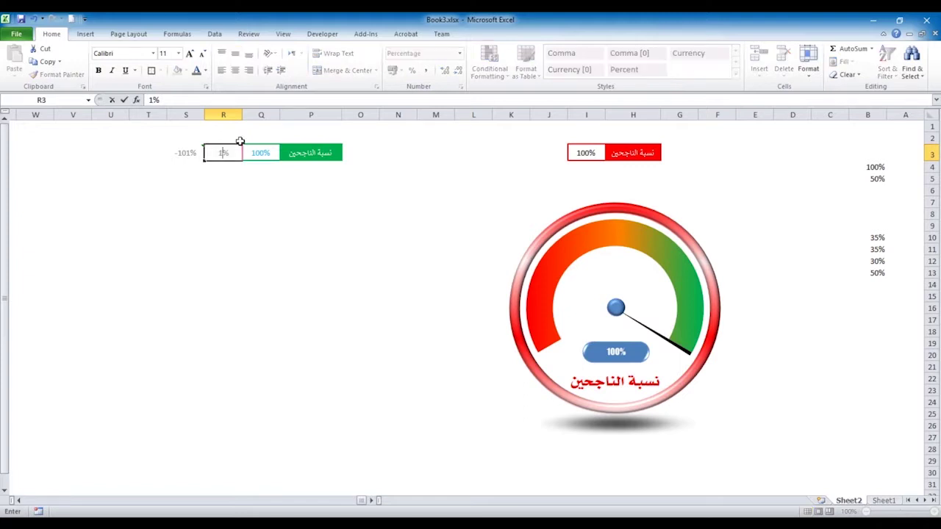
click(237, 190)
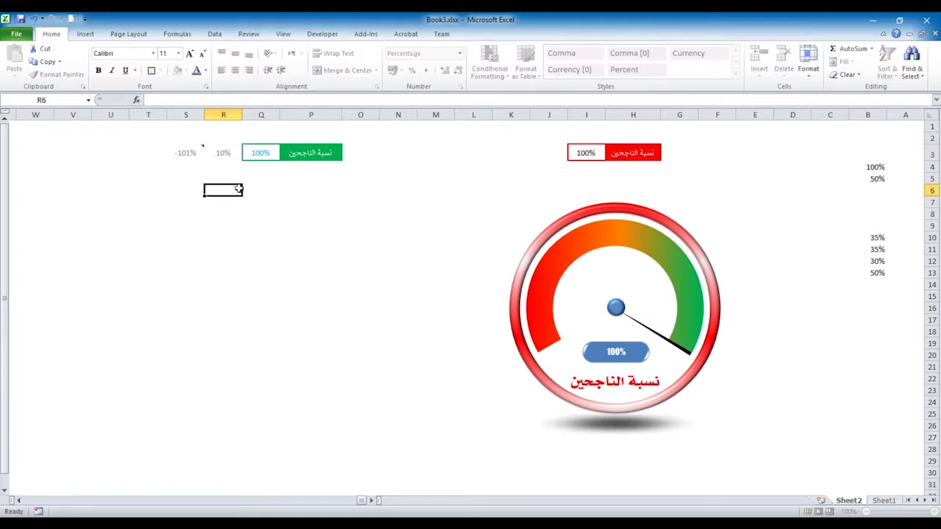
Rewrite S3's formula as =SUM(B10:B13)-SUM(Q3:R3).
click(183, 153)
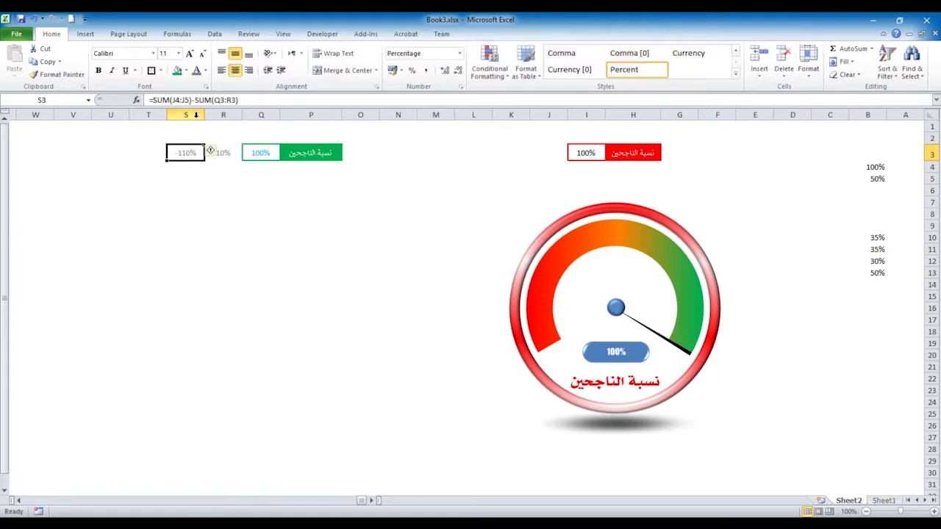
click(194, 101)
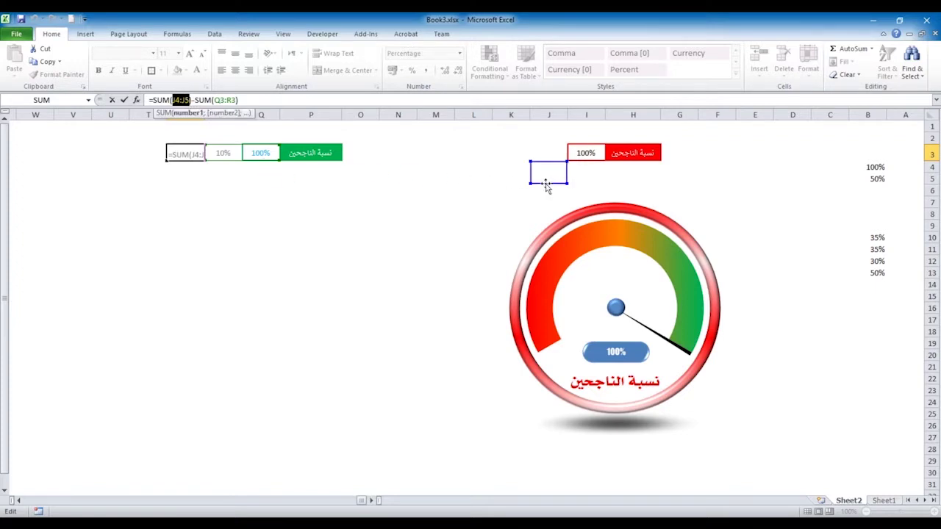
mouse_move(546, 187)
mouse_down()
mouse_move(858, 258)
mouse_move(852, 276)
mouse_up()
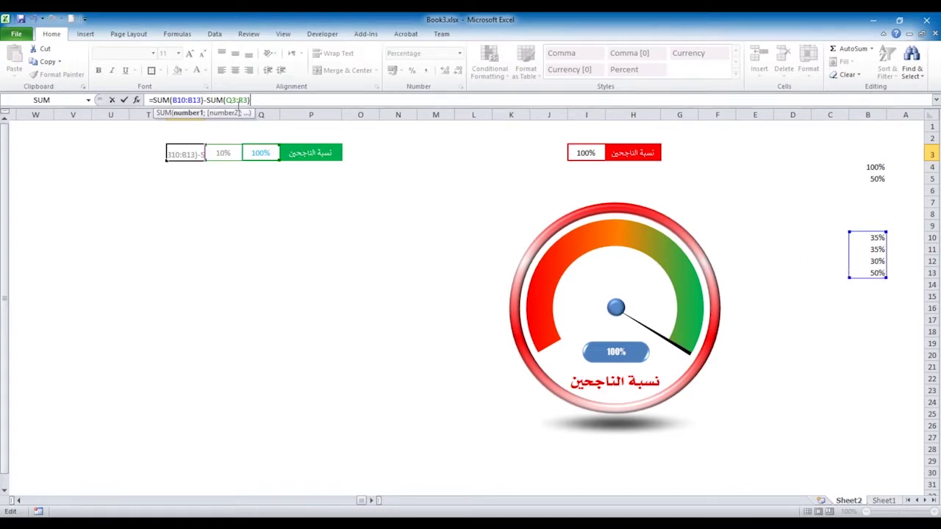
click(237, 100)
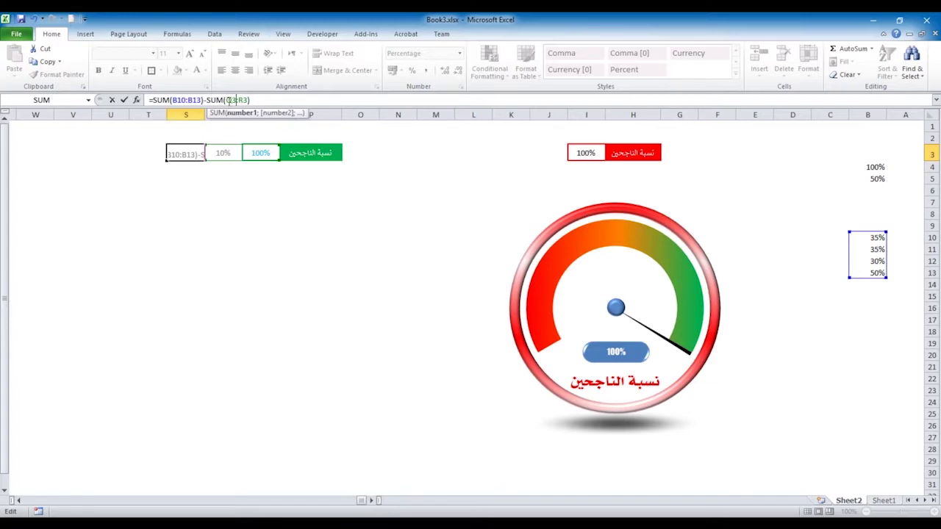
drag(236, 102, 245, 101)
drag(263, 152, 230, 153)
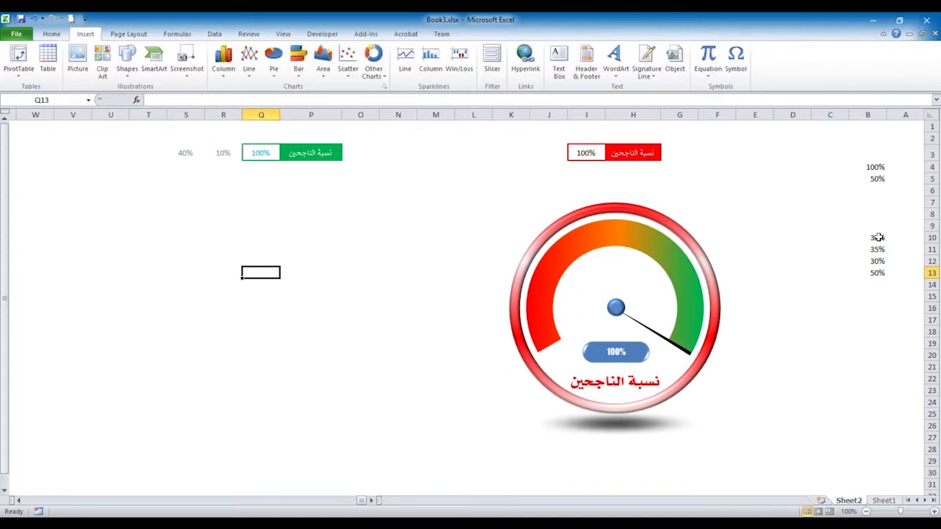
drag(877, 237, 875, 271)
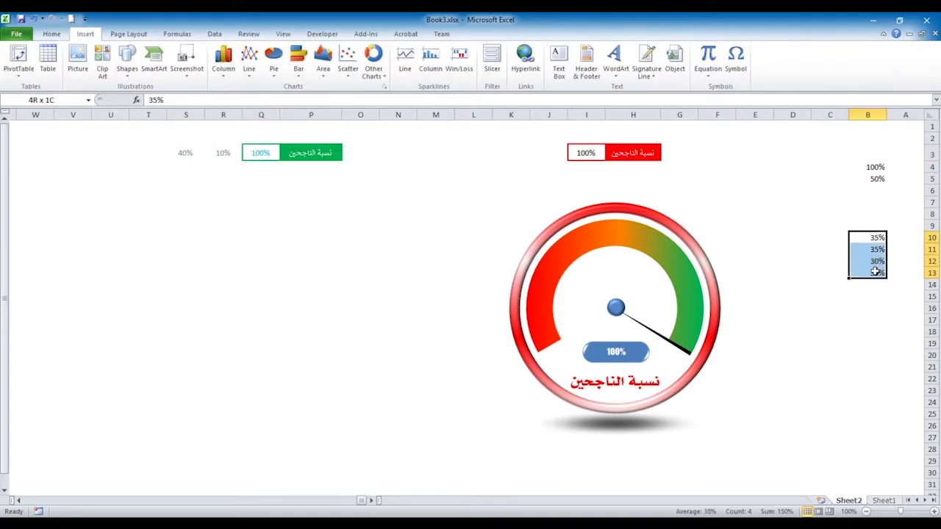
Insert a doughnut chart of the B10:B13 percentages and move it left of the gauge.
click(378, 82)
click(377, 195)
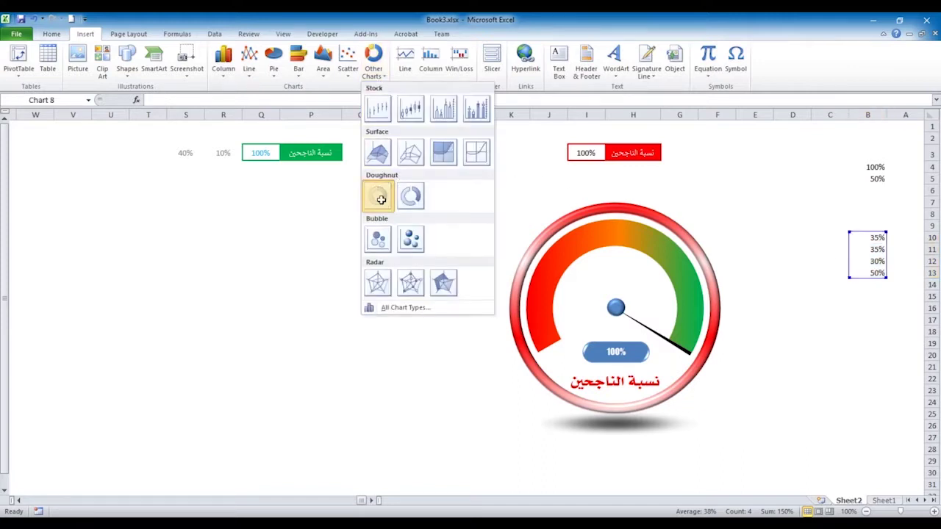
drag(417, 232, 231, 222)
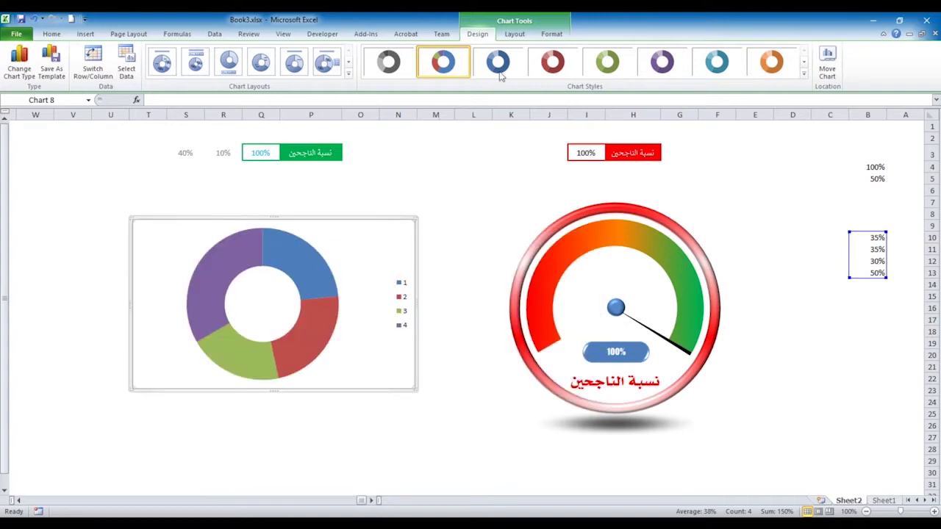
Size the doughnut chart to 7 cm high by 7 cm wide and nudge it right.
click(551, 34)
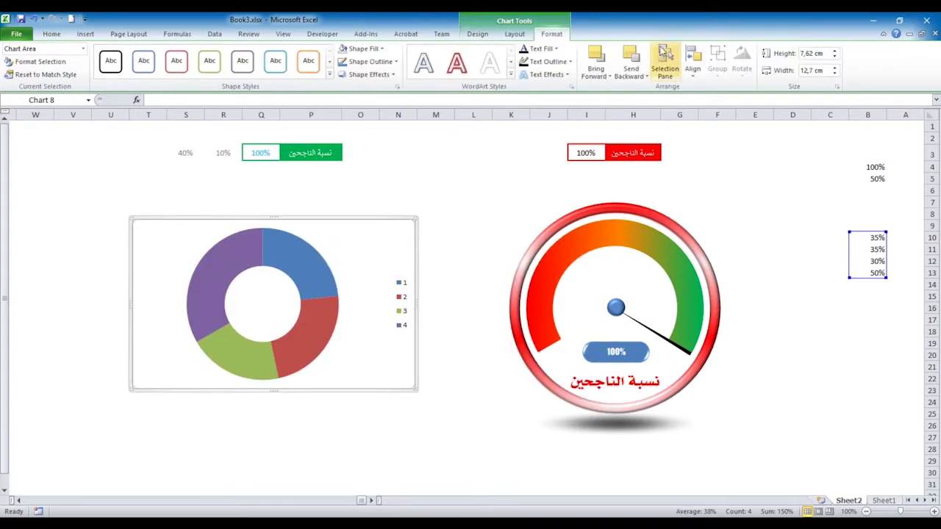
click(824, 53)
text(7)
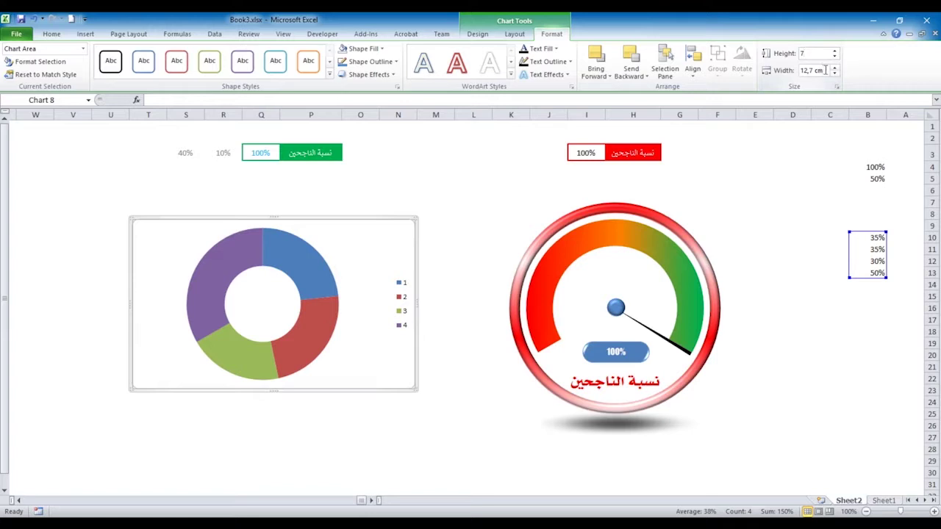
click(825, 69)
text(7)
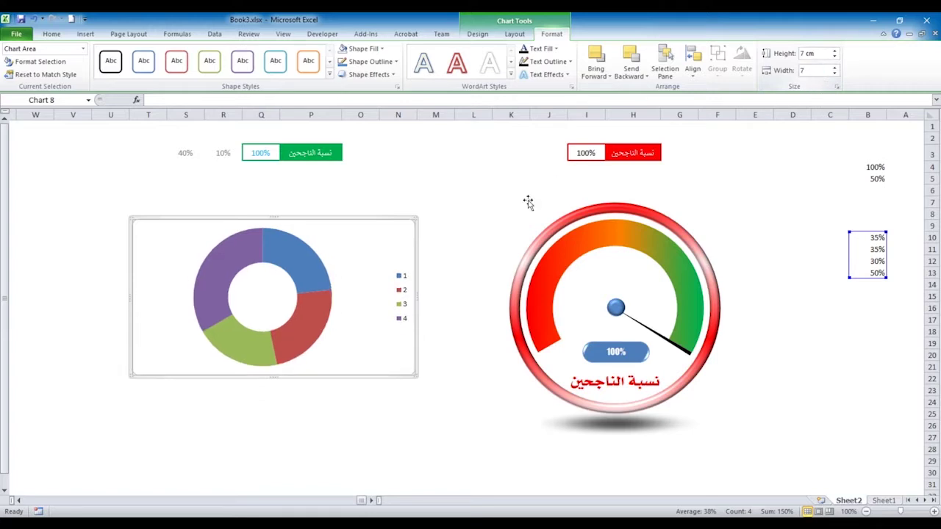
click(313, 219)
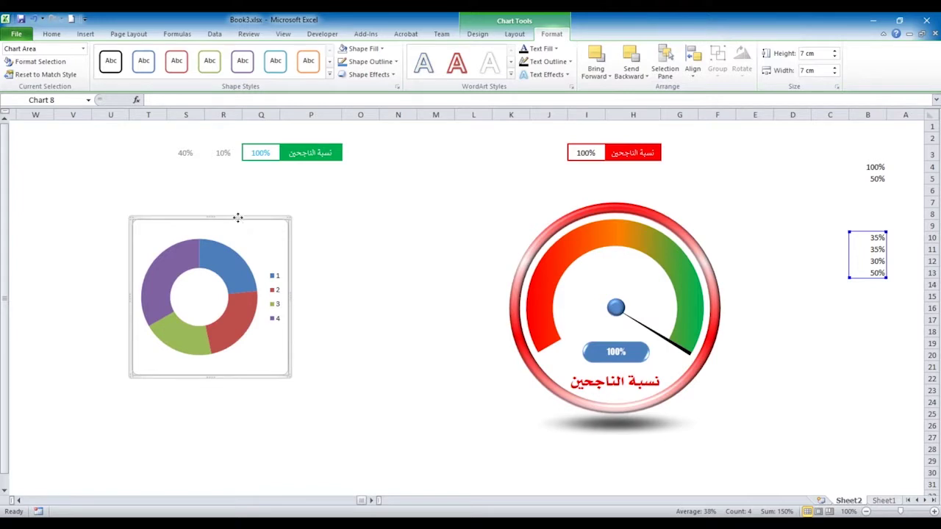
drag(237, 217, 311, 218)
click(347, 297)
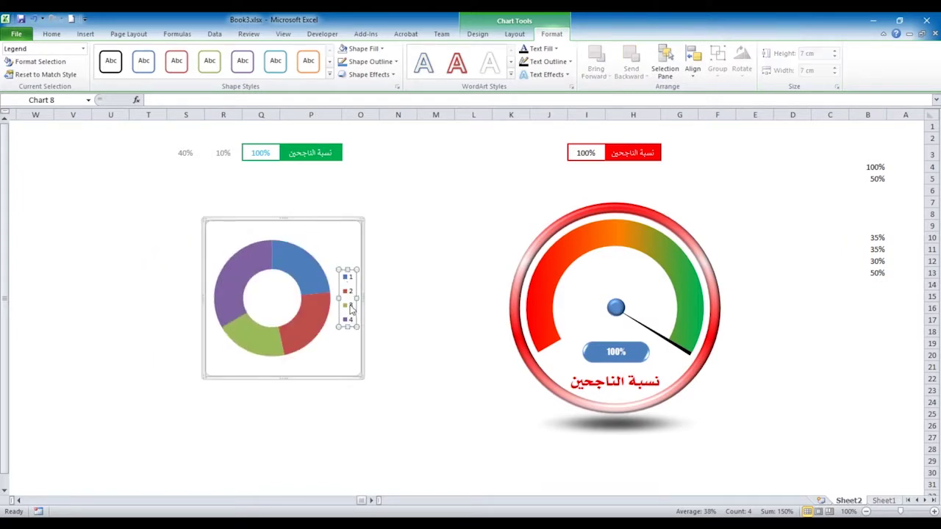
Delete the legend and set the series' first-slice angle to 240° and hole size to 70%.
key(Delete)
click(332, 281)
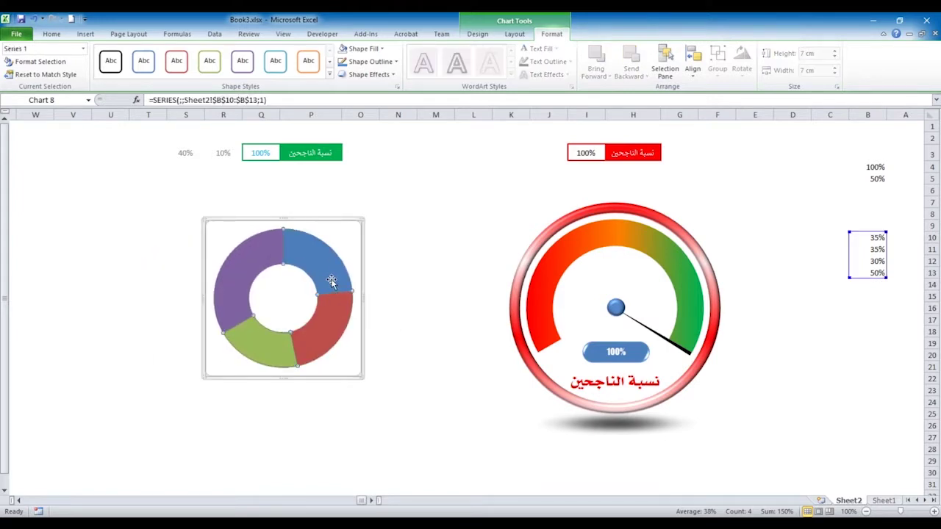
double_click(332, 282)
drag(310, 135, 566, 153)
click(578, 212)
text(240)
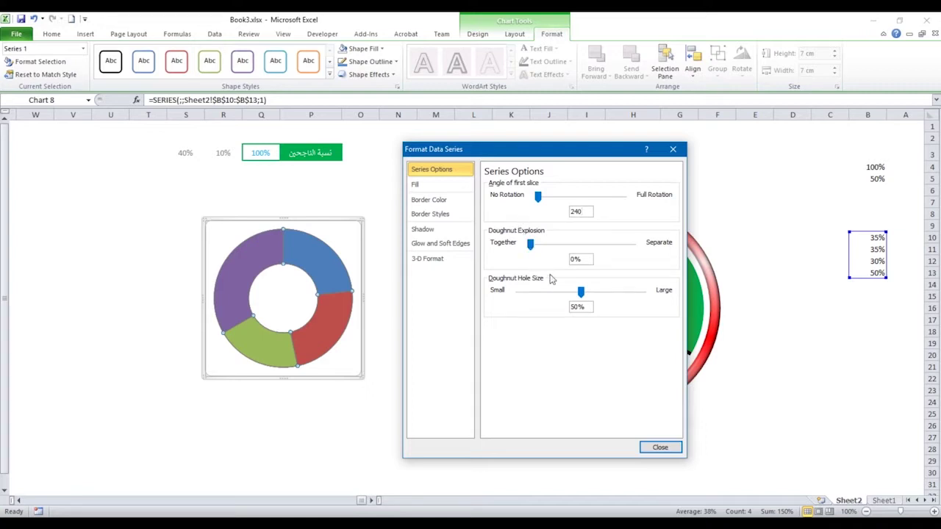
click(578, 307)
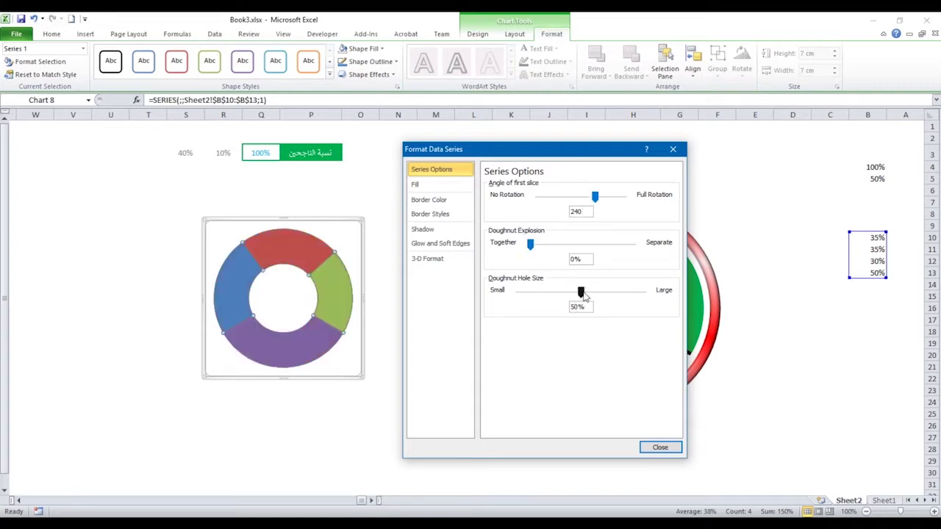
drag(581, 306, 565, 307)
text(70)
click(659, 447)
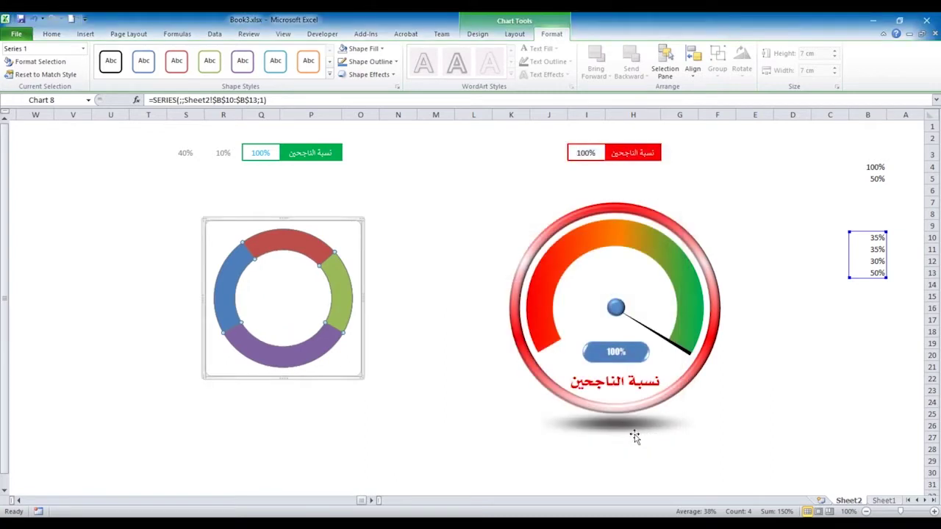
Bring up the fill settings for the purple bottom slice.
double_click(307, 351)
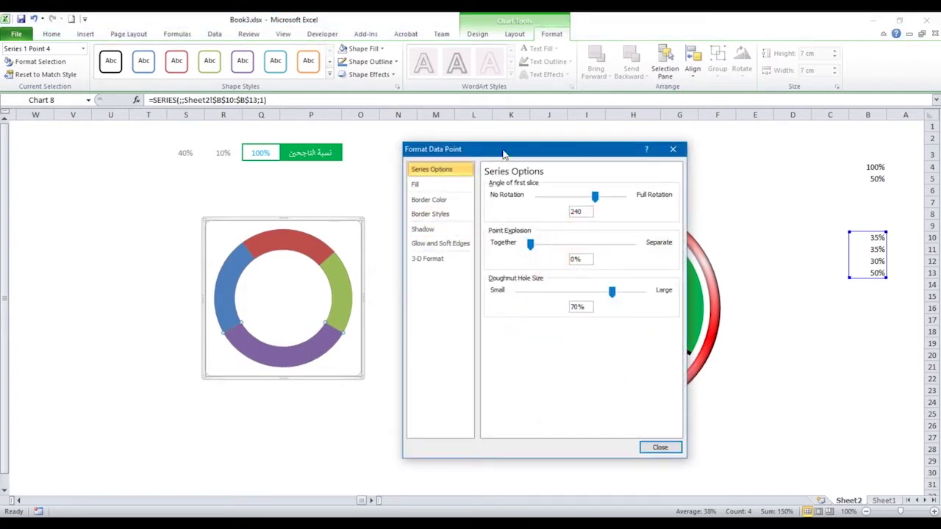
drag(504, 153, 487, 143)
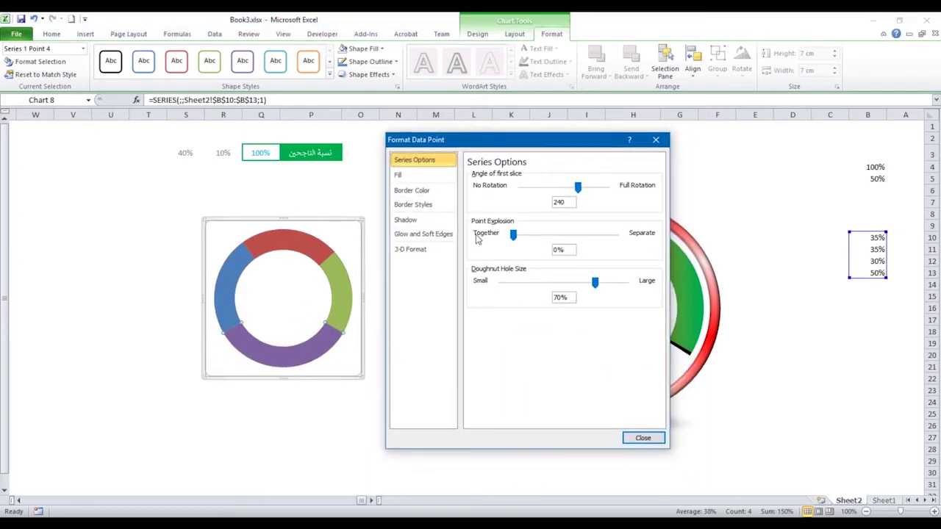
click(407, 176)
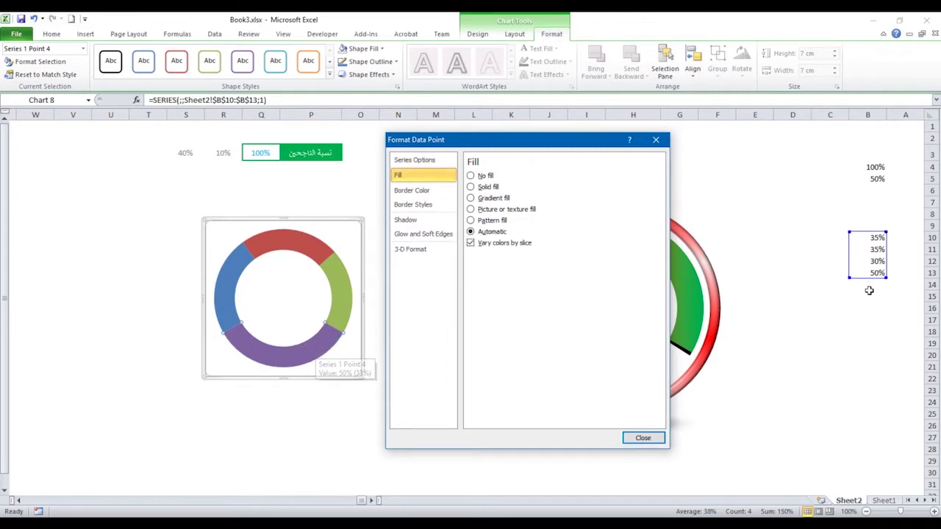
Hide the purple bottom slice and fill the left arc segment solid red.
click(471, 176)
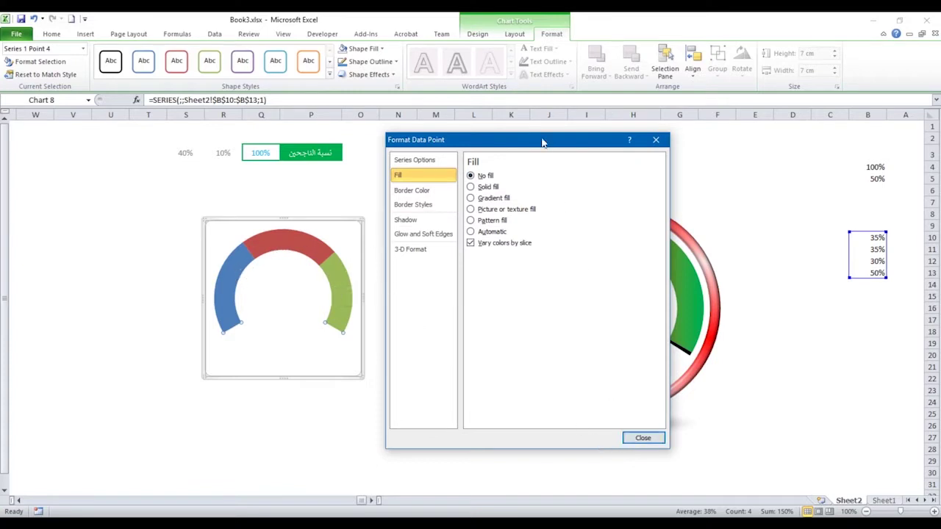
drag(542, 142, 549, 141)
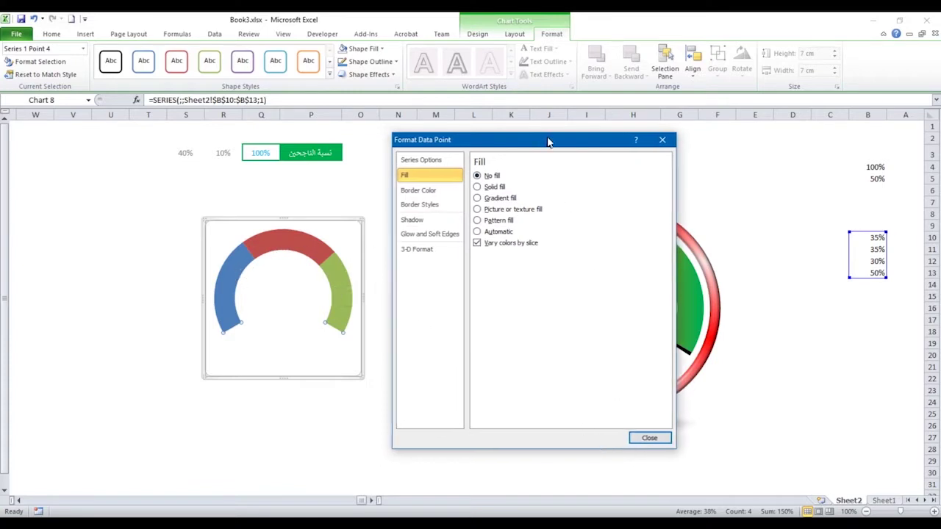
click(225, 294)
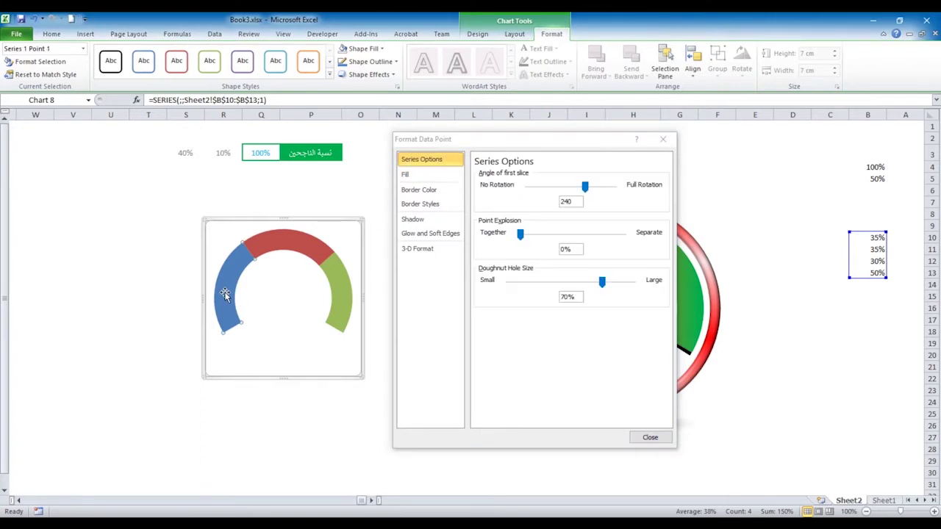
click(406, 174)
click(479, 187)
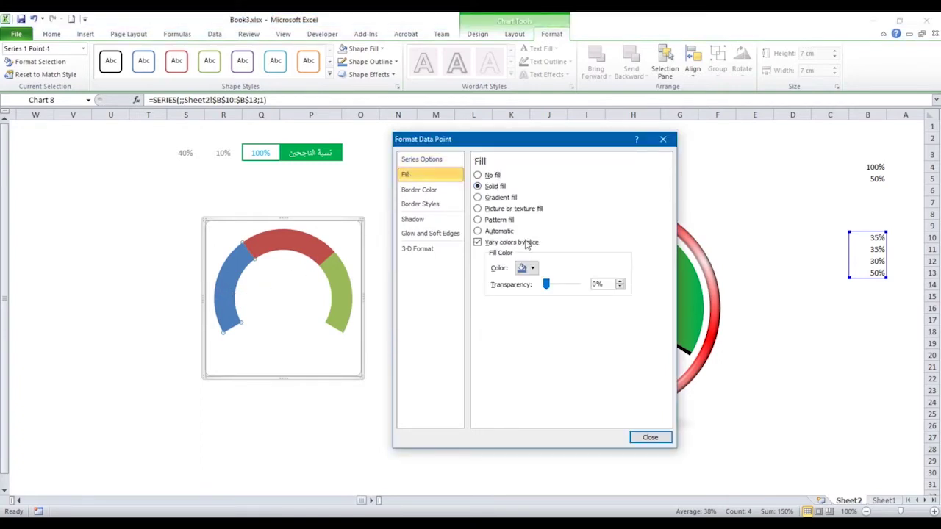
click(531, 269)
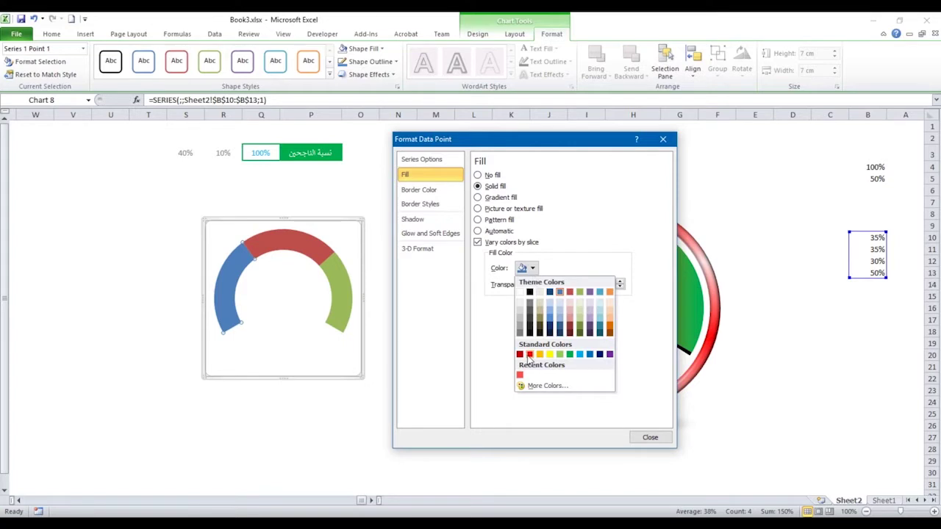
click(528, 355)
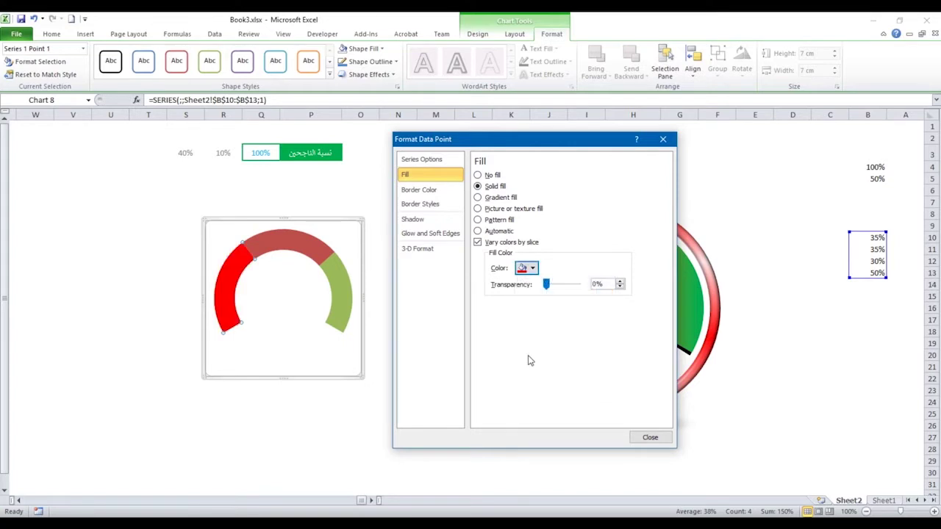
Fill the top arc segment solid dark orange.
click(296, 243)
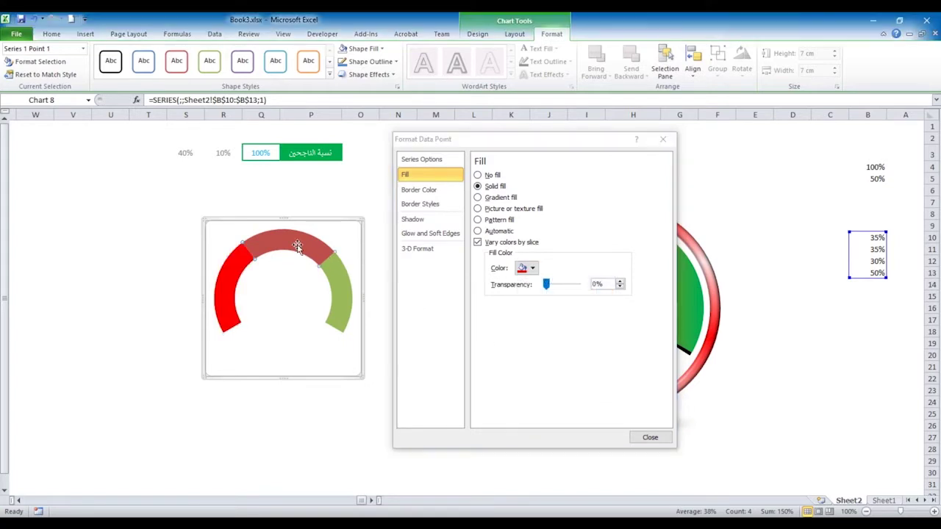
click(410, 176)
click(483, 188)
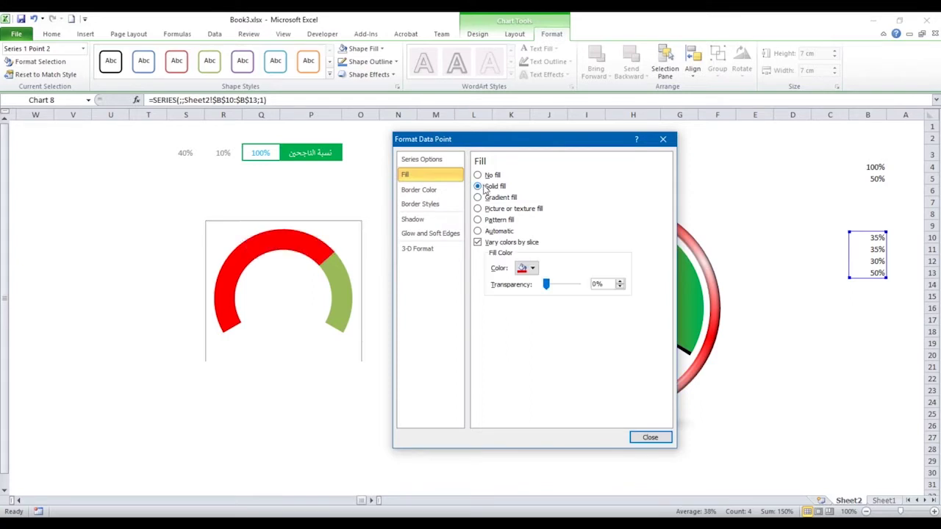
click(532, 269)
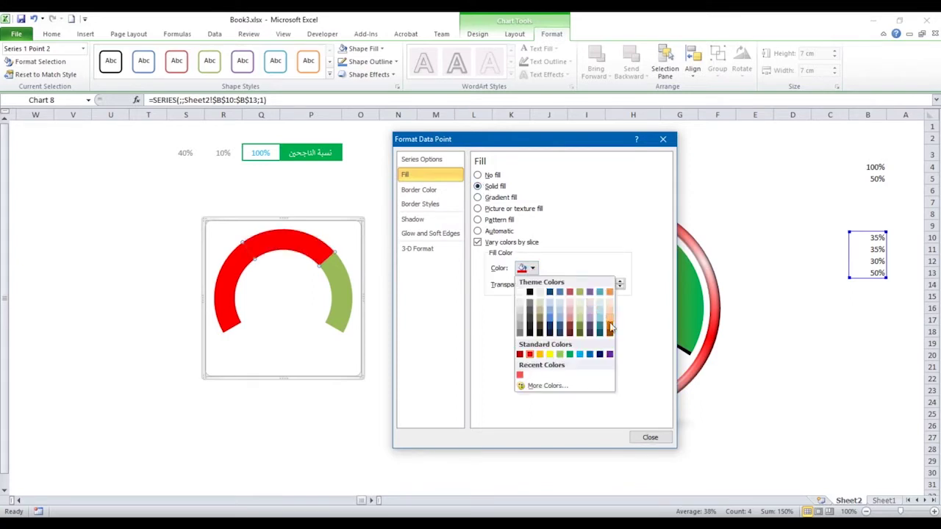
click(609, 328)
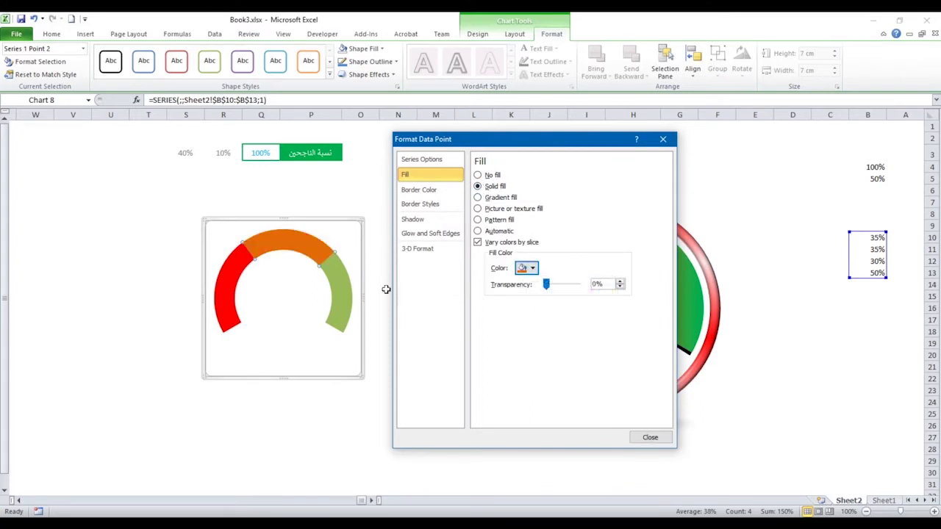
Fill the right arc segment solid green and close the panel.
click(342, 291)
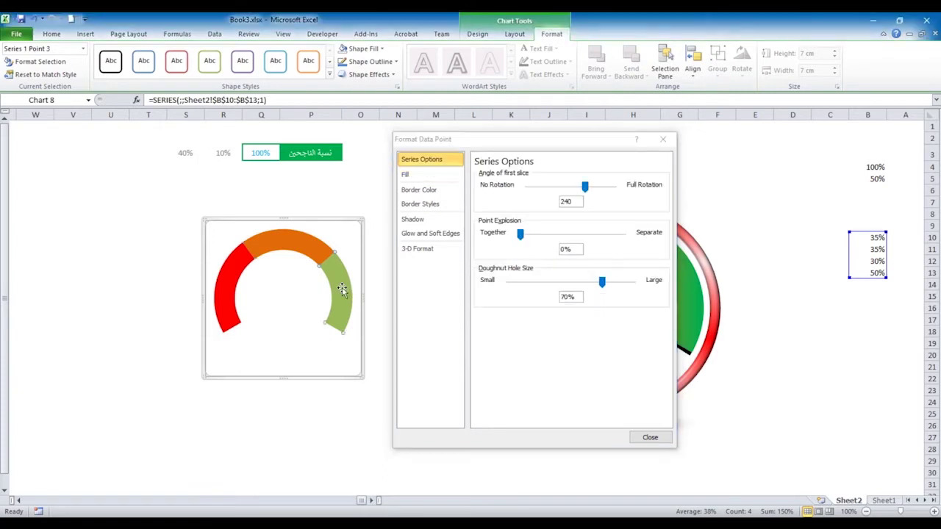
click(405, 175)
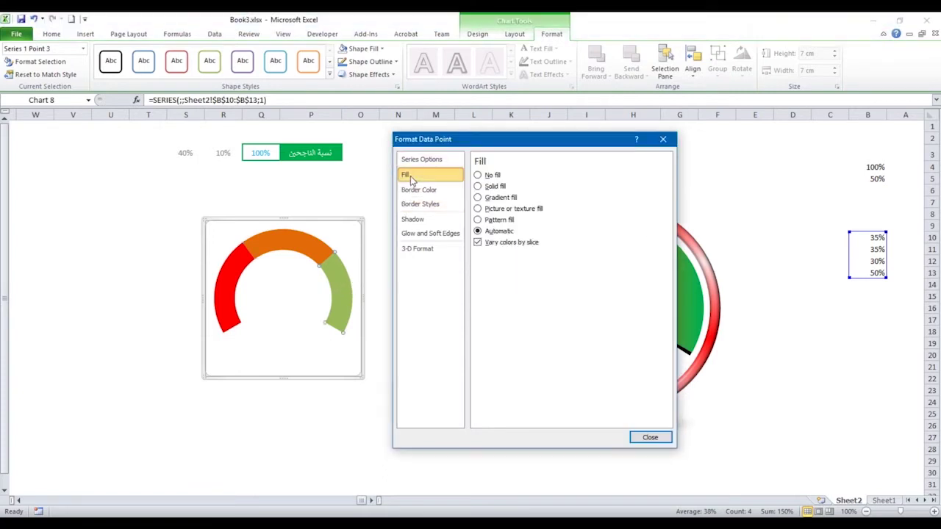
click(477, 187)
click(524, 269)
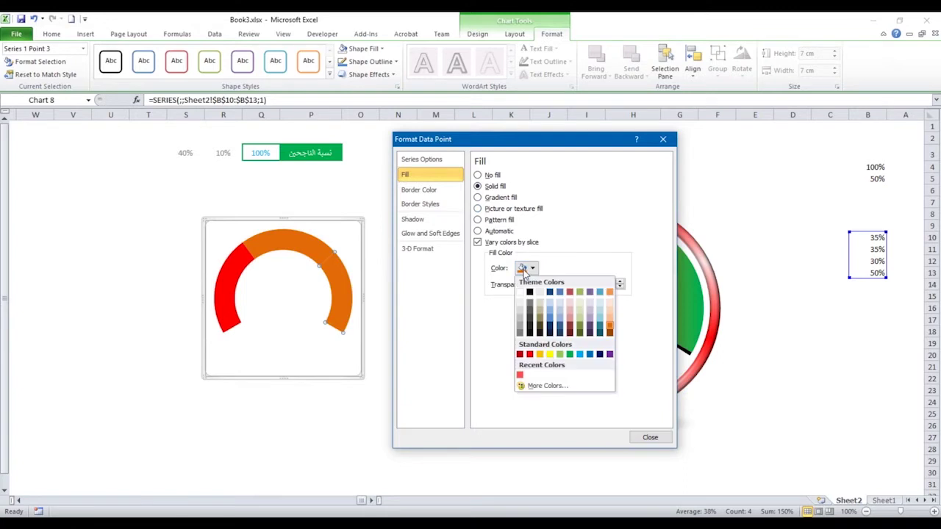
click(570, 355)
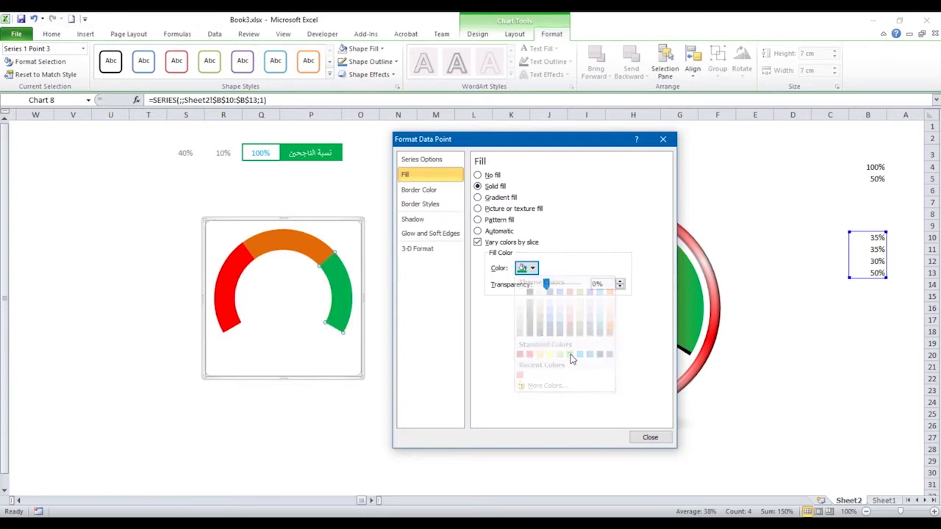
click(651, 438)
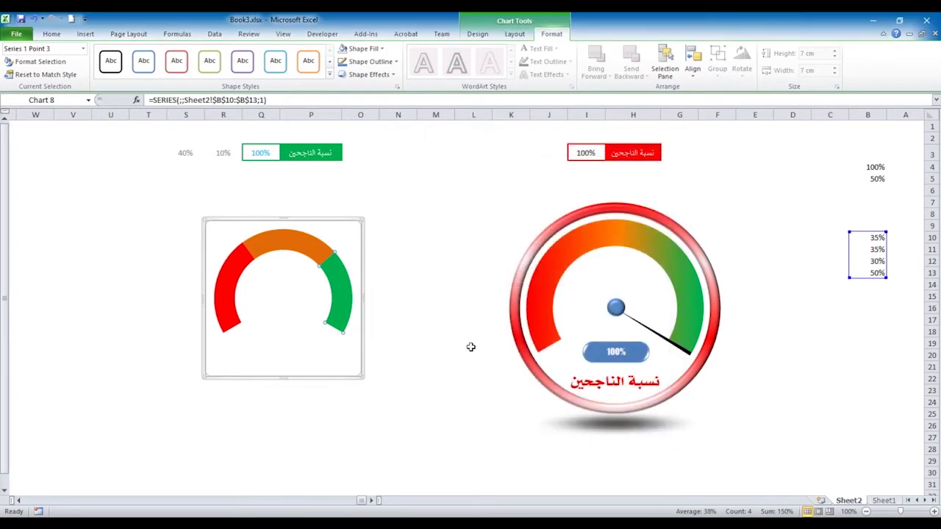
Set the gauge chart area's border colour to No line.
click(449, 343)
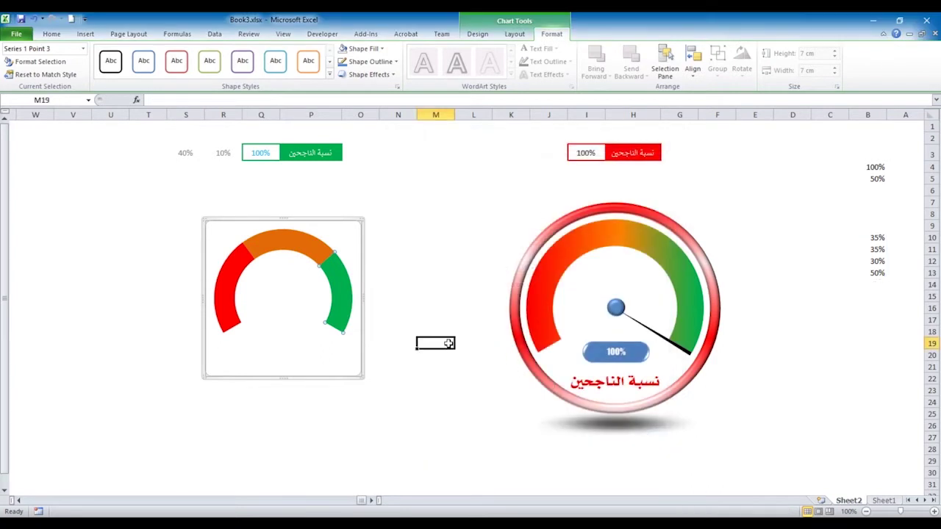
click(331, 222)
double_click(331, 222)
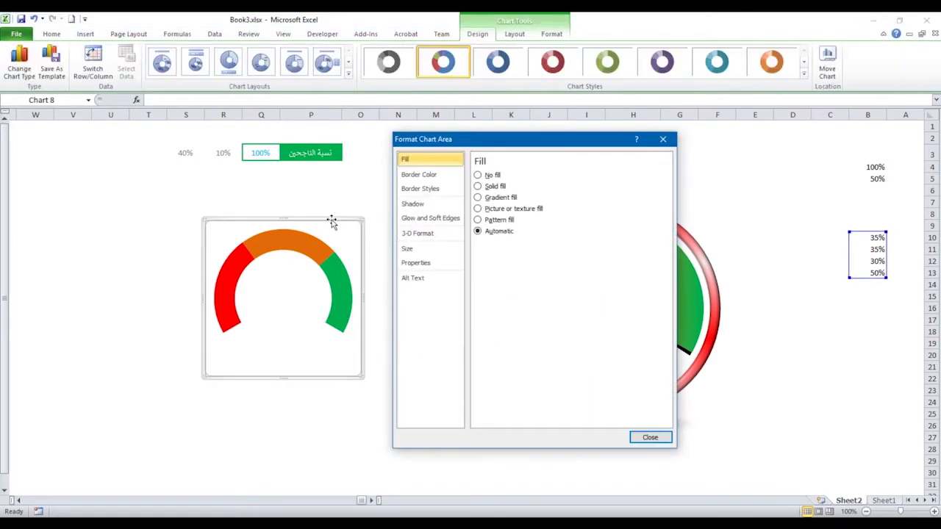
click(420, 176)
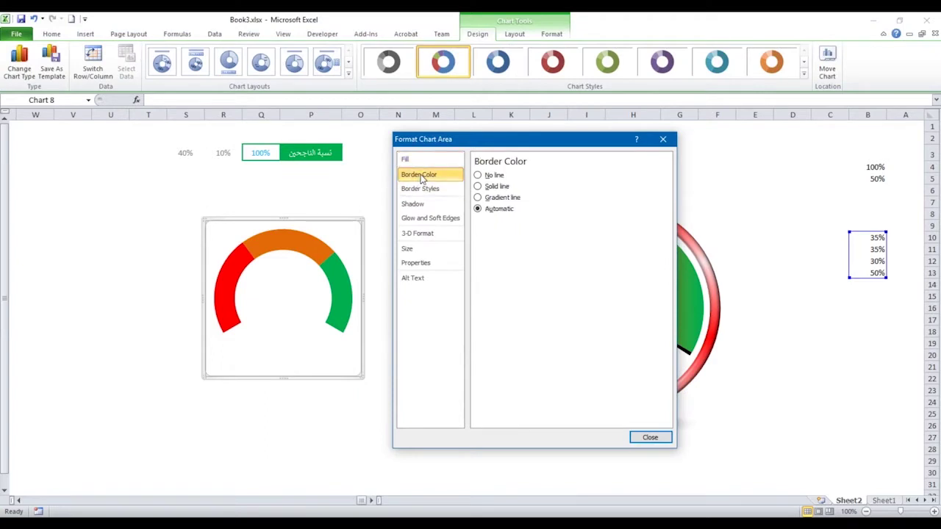
click(478, 176)
click(650, 437)
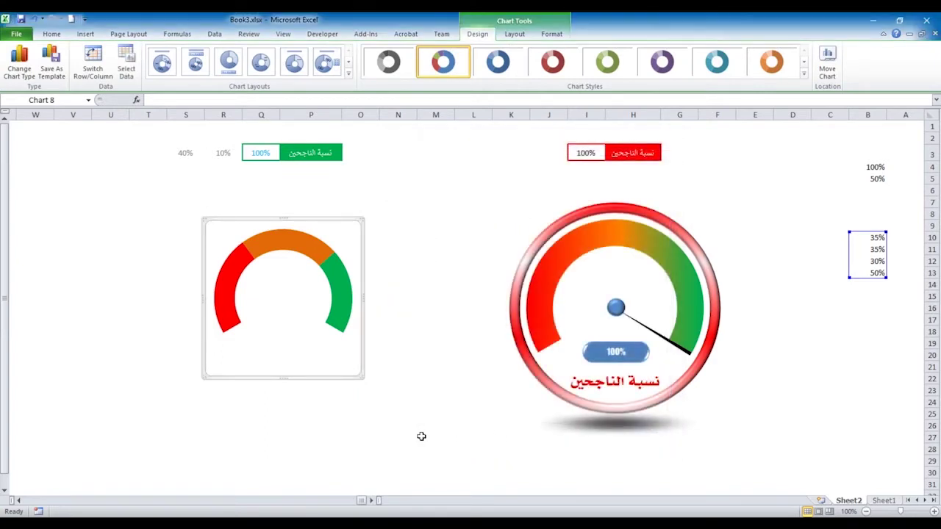
click(421, 440)
Add a doughnut series named from P3 with values Q3:S3 via Select Data.
right_click(301, 286)
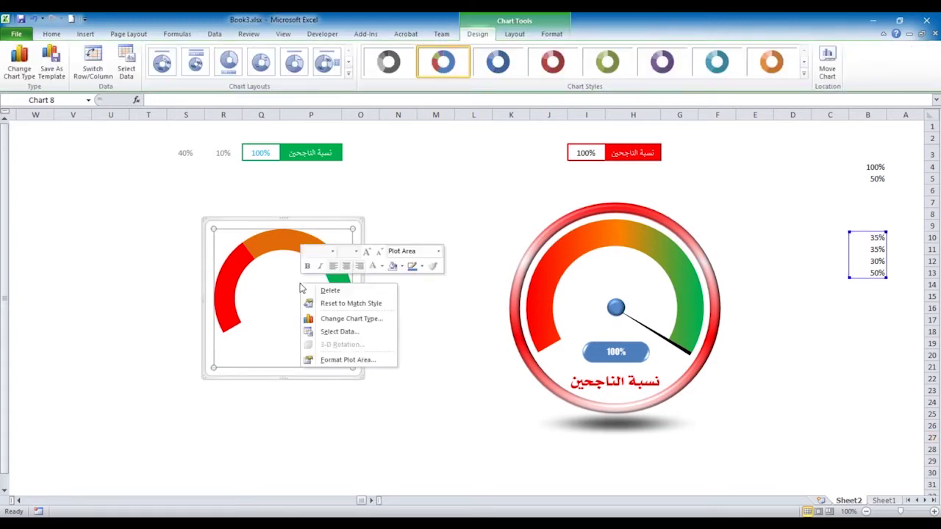
click(336, 337)
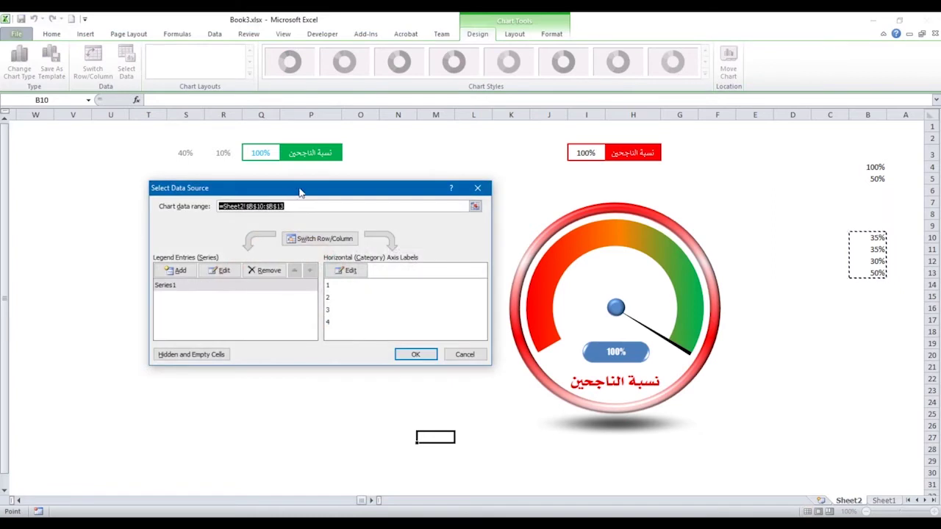
drag(300, 195, 397, 210)
click(278, 287)
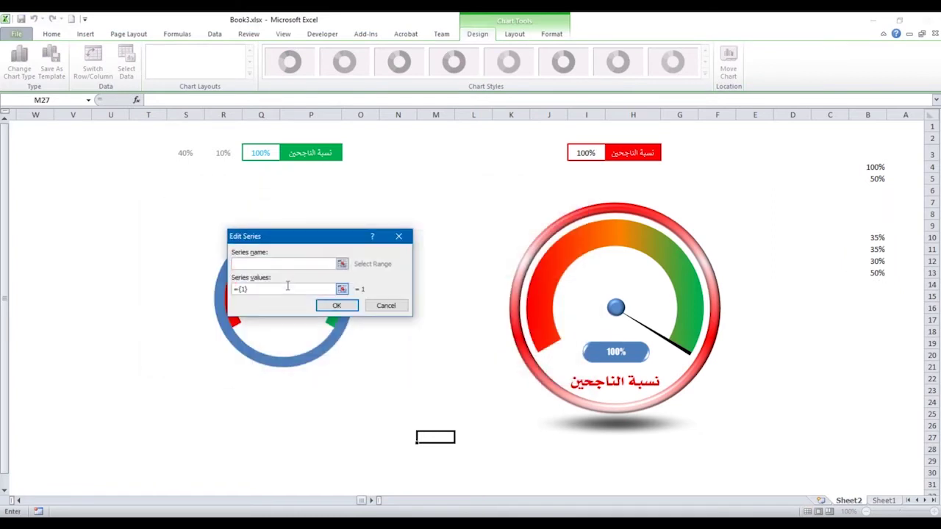
click(265, 263)
click(308, 153)
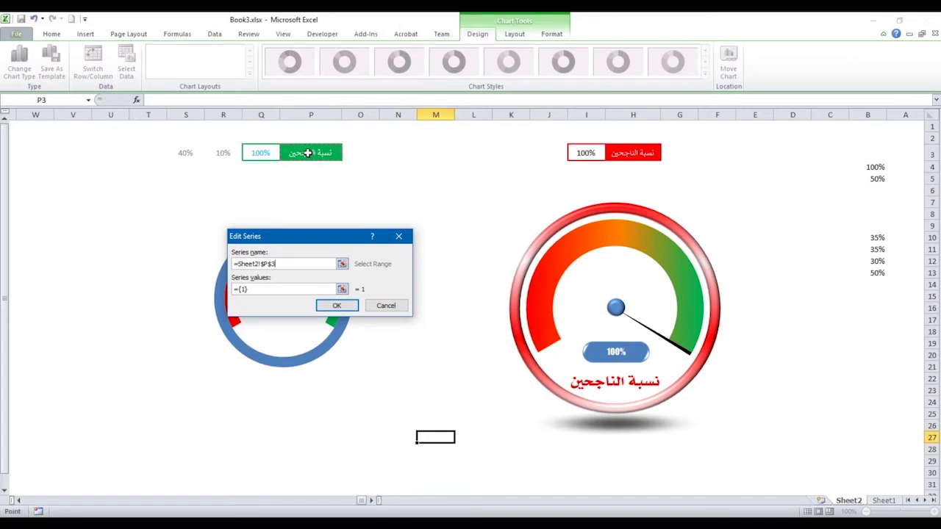
click(261, 291)
click(240, 152)
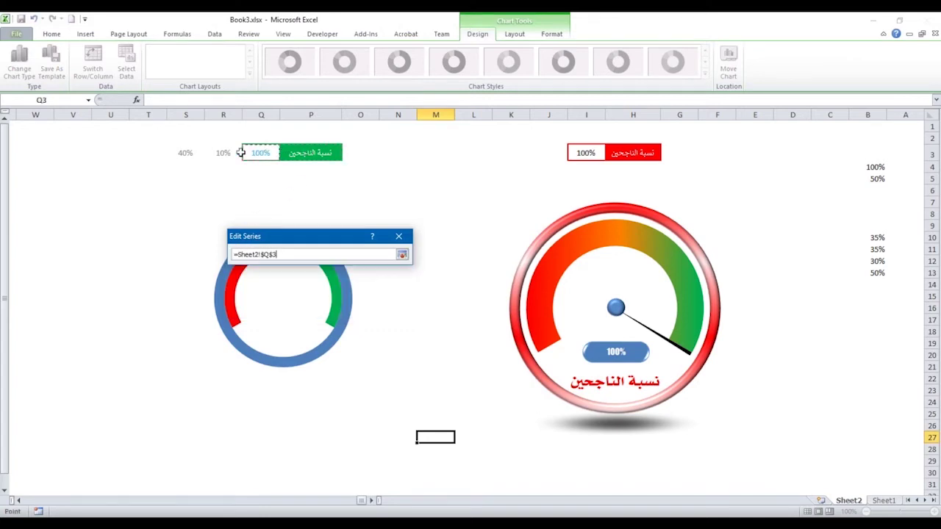
drag(240, 153, 179, 153)
click(338, 307)
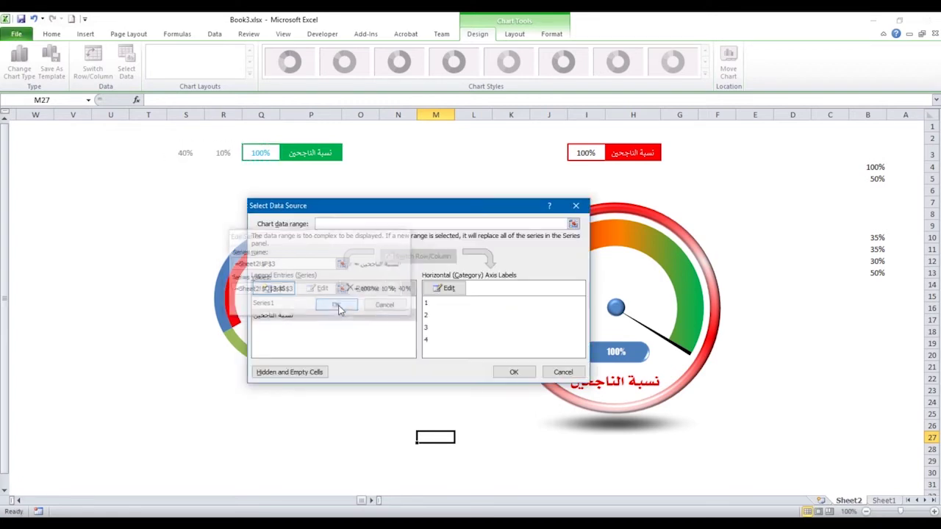
click(514, 372)
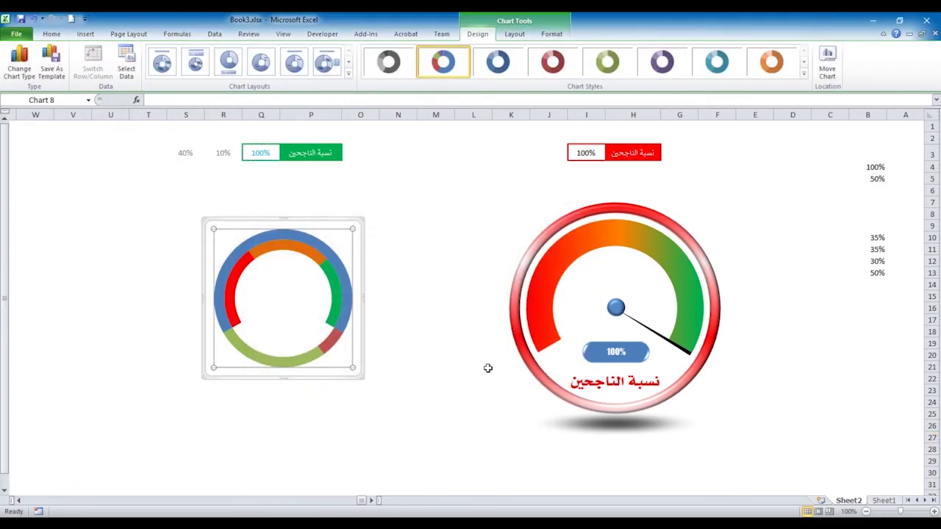
Change the new outer series' chart type to Pie, keeping the red-orange-green arc as a doughnut.
right_click(311, 355)
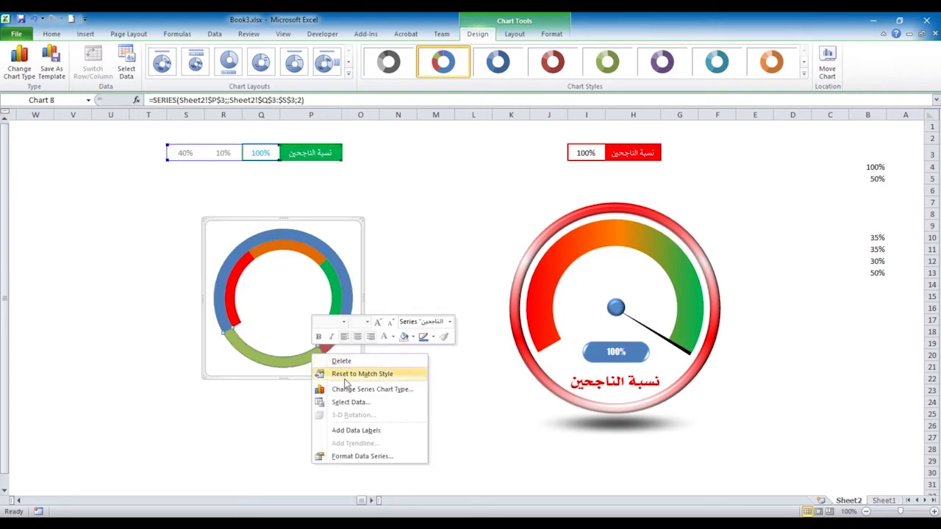
click(347, 389)
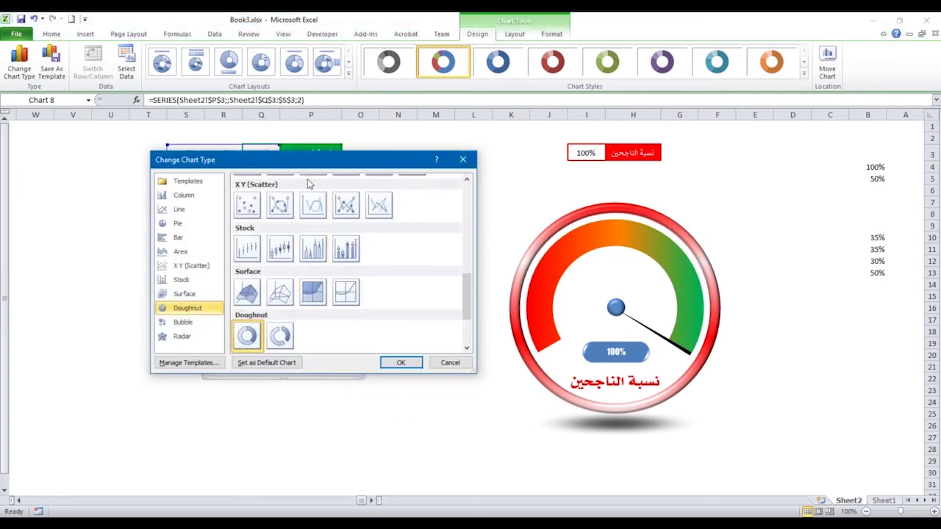
drag(329, 162, 544, 161)
click(394, 223)
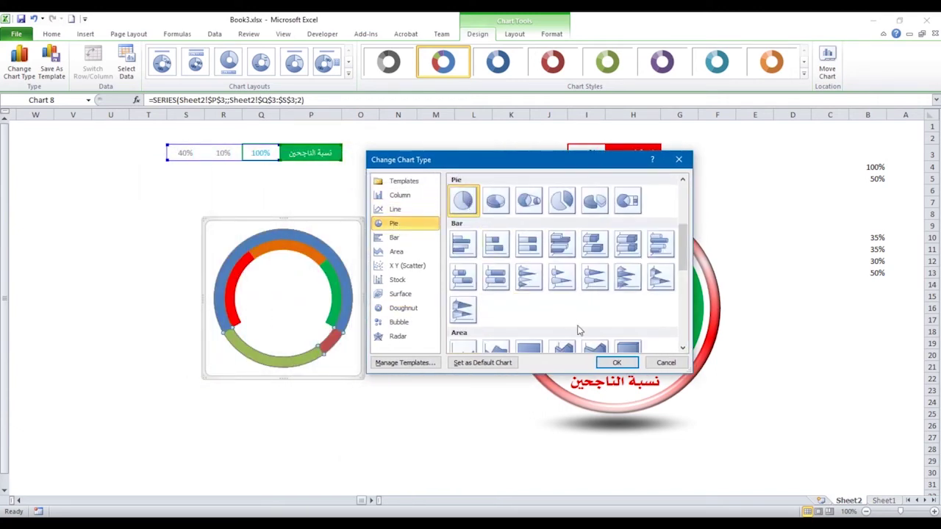
click(611, 363)
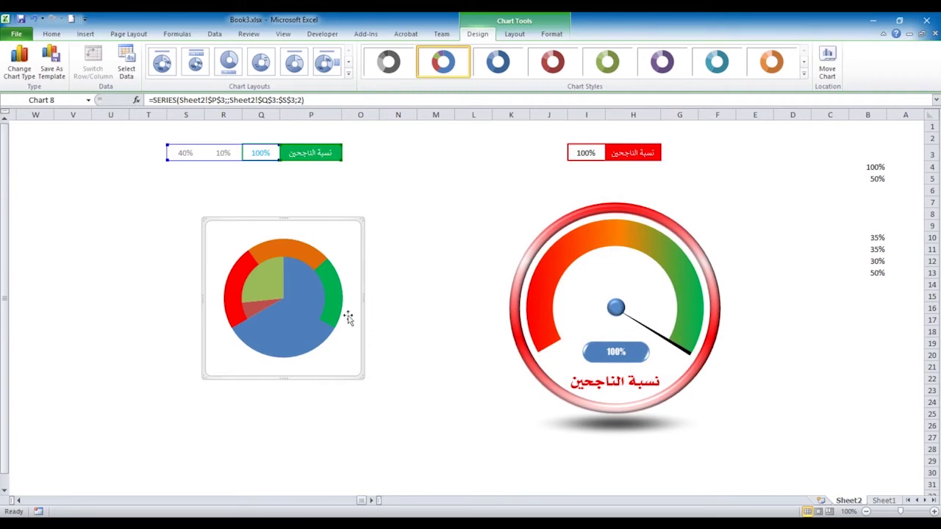
double_click(305, 307)
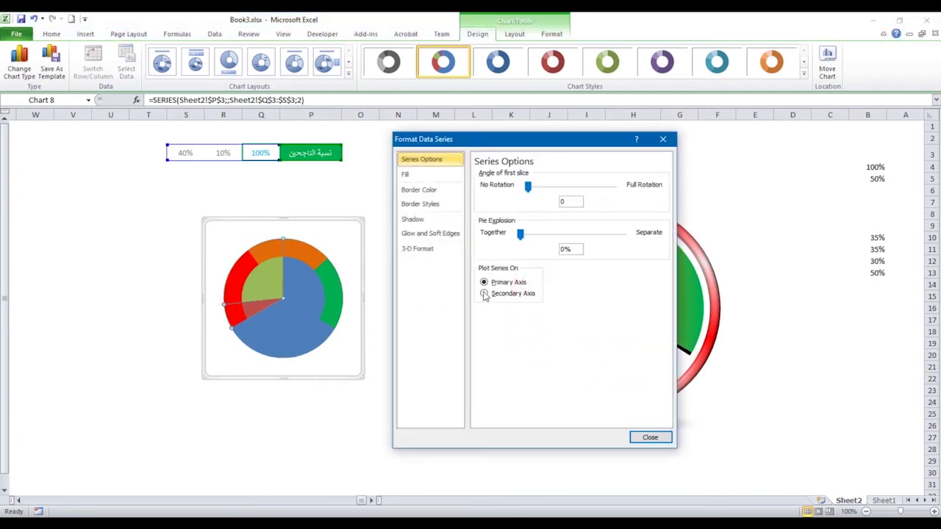
Put the pie series on the Secondary Axis and show fill options for its large blue slice.
click(485, 294)
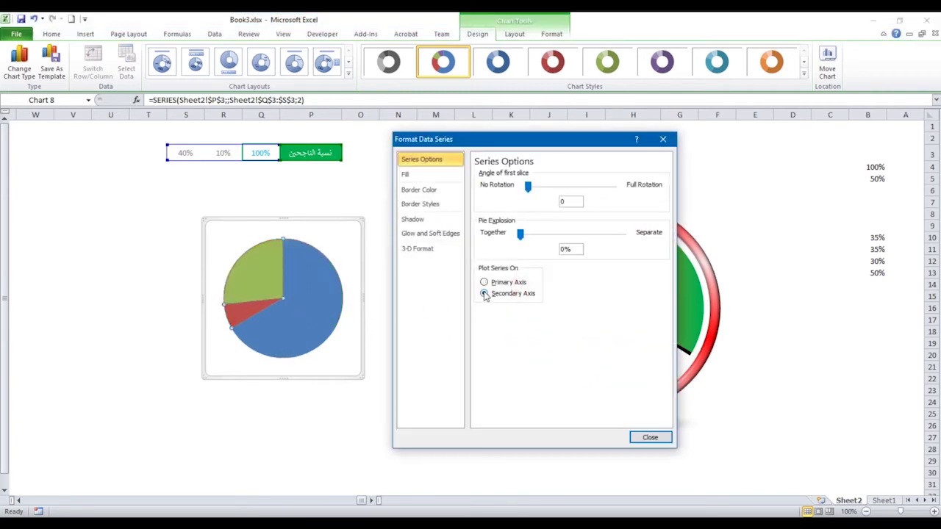
click(306, 290)
click(419, 177)
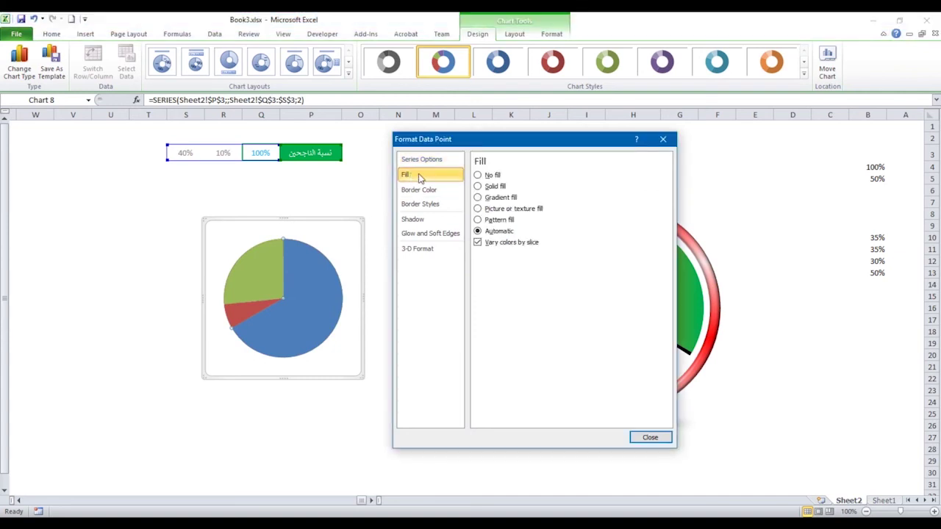